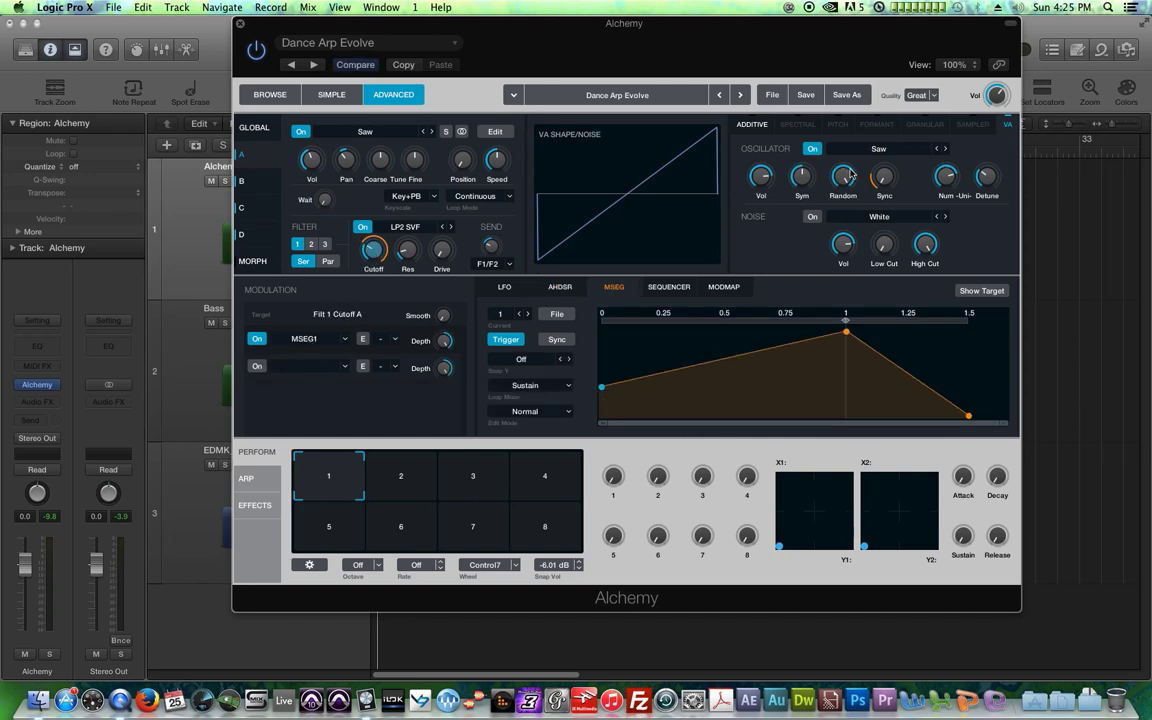
# Review source A's sync modulation, sources B and C, the arpeggiator, the global source overview and the performance controls
pyautogui.click(885, 174)
pyautogui.click(242, 181)
pyautogui.click(241, 207)
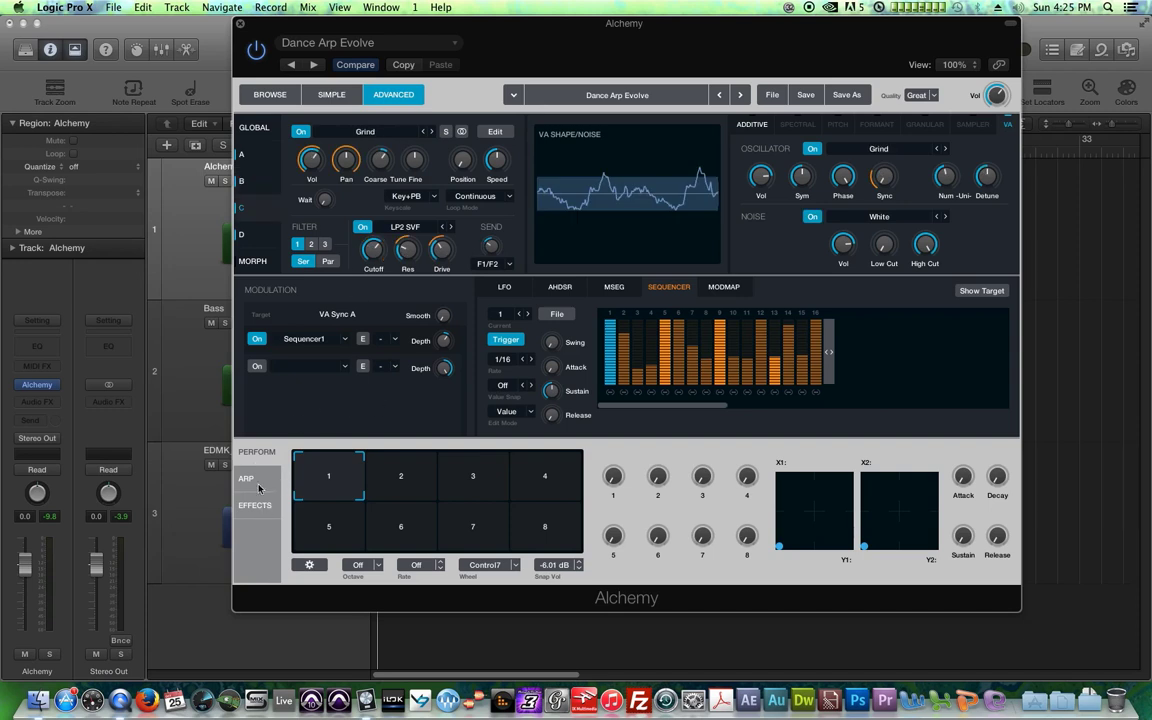
pyautogui.click(250, 478)
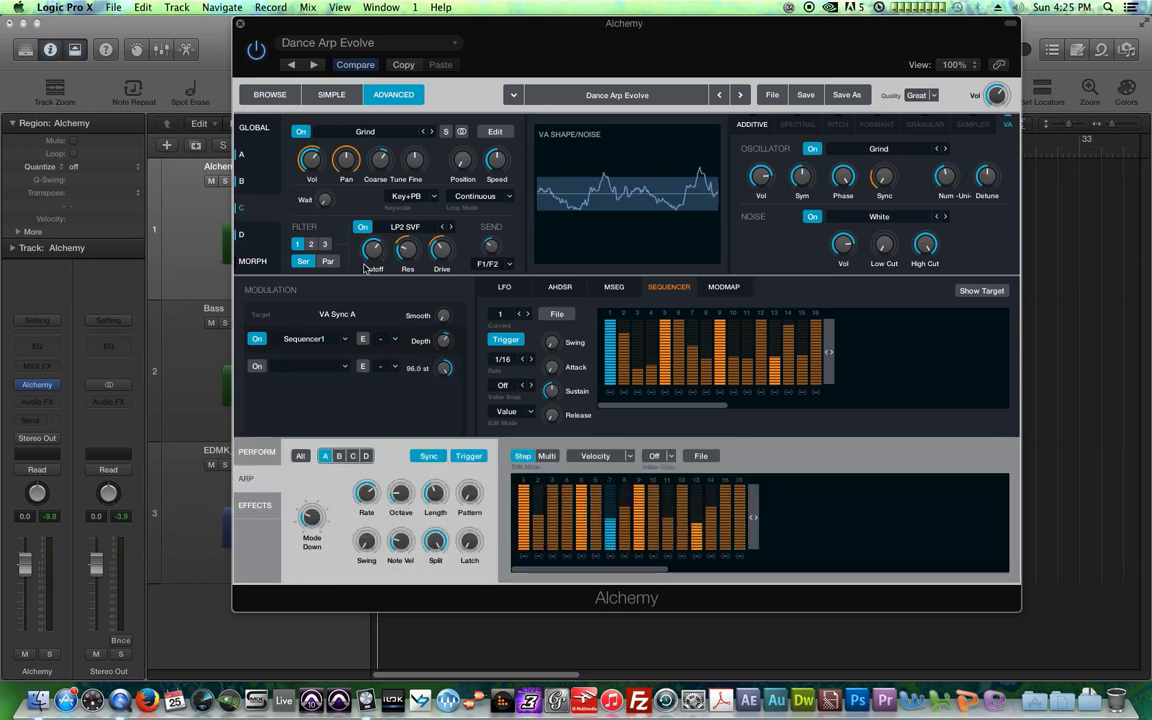
pyautogui.click(263, 135)
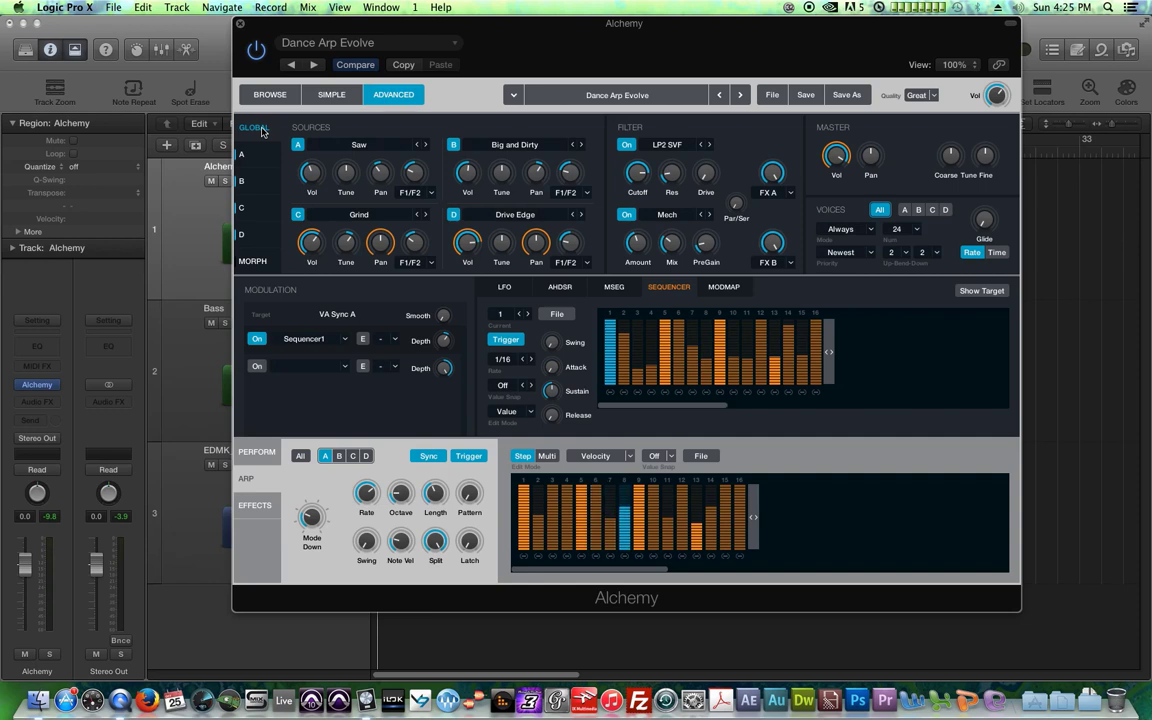
pyautogui.click(270, 455)
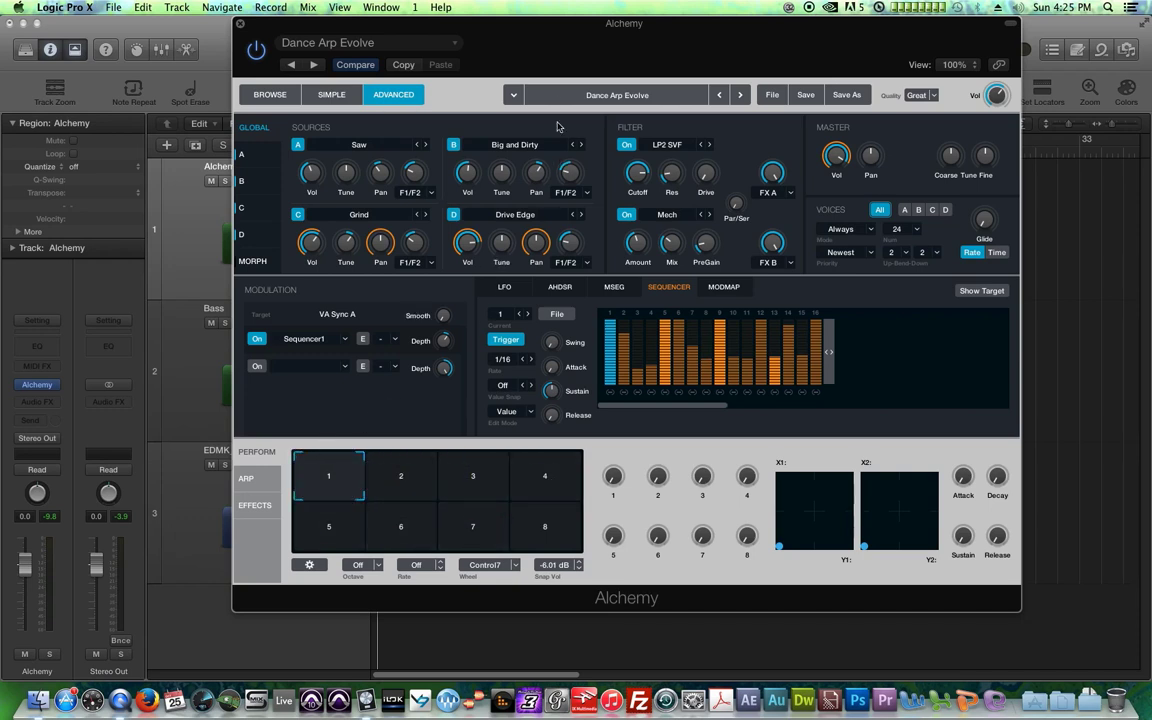
# Close the Alchemy window and play the arrangement through to the end of the regions, about bar 22
pyautogui.click(240, 23)
pyautogui.moveTo(881, 245); pyautogui.dragTo(699, 269)
pyautogui.click(893, 243)
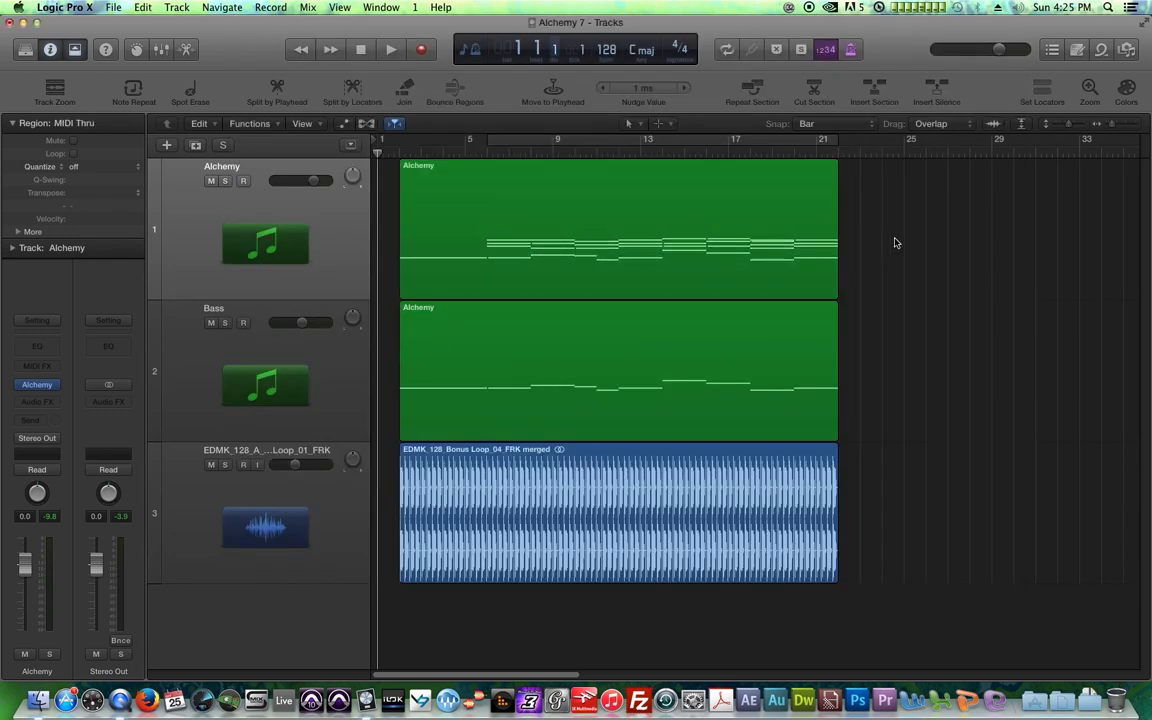
pyautogui.press('space')
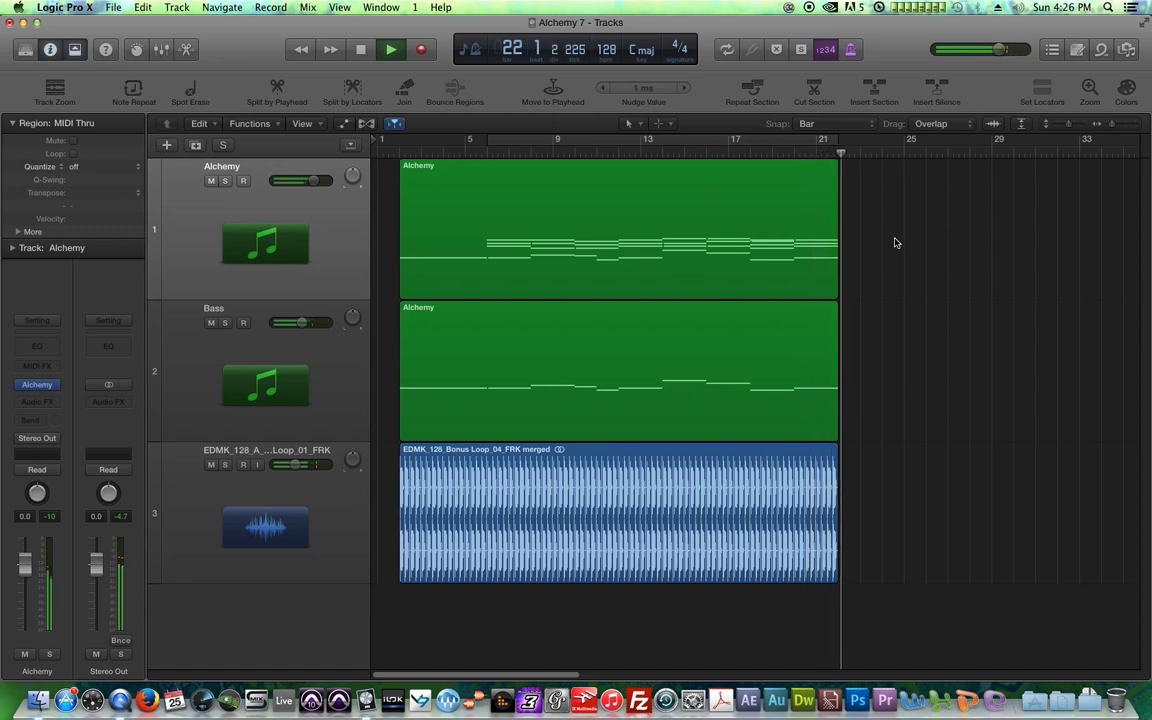
pyautogui.press('space')
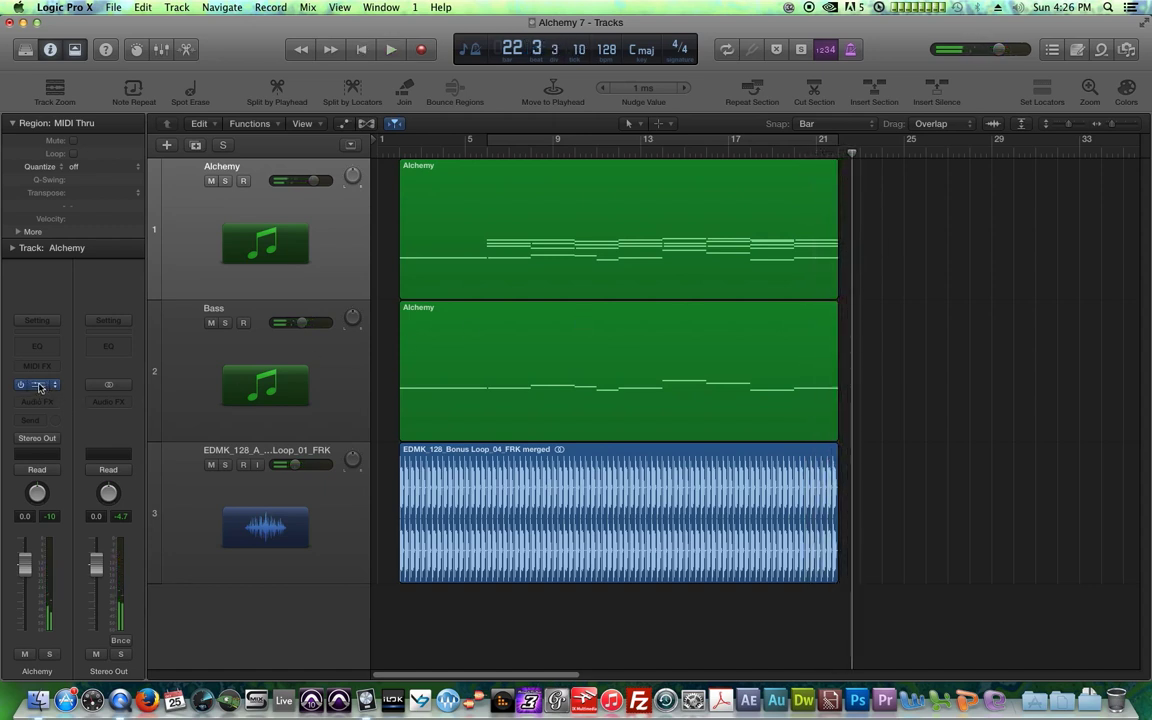
# Reopen the Alchemy instrument and review its effects rack, arpeggiator and performance section
pyautogui.press('v')
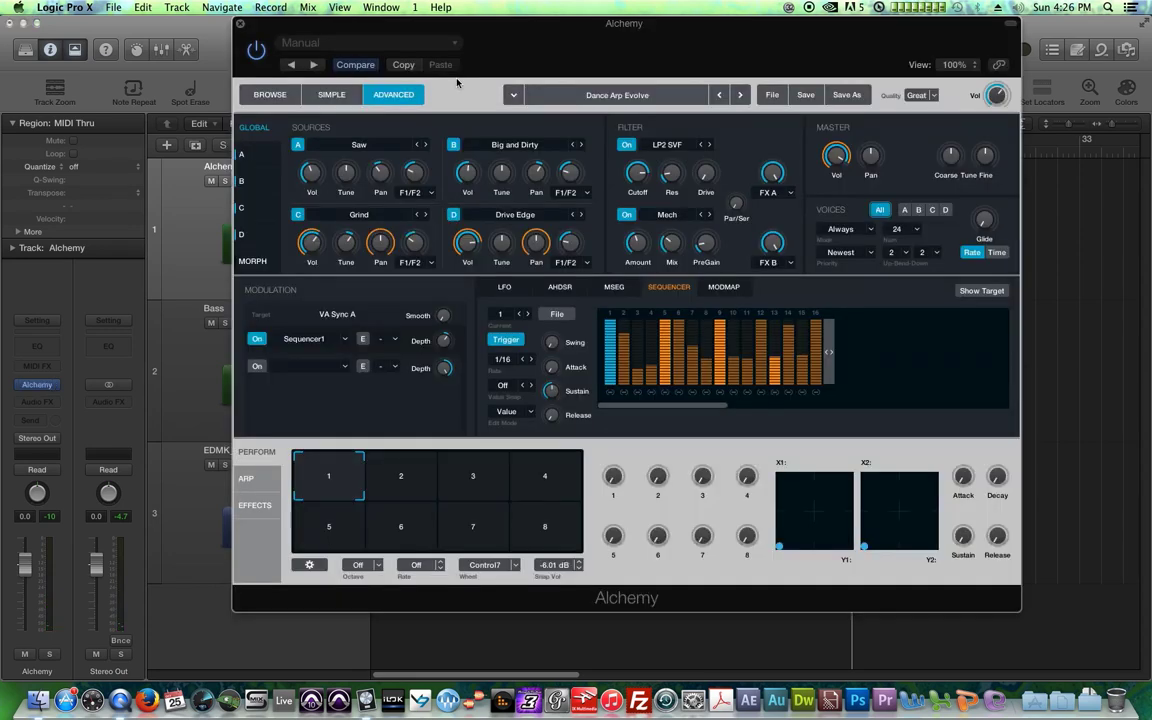
pyautogui.moveTo(520, 33); pyautogui.dragTo(336, 66)
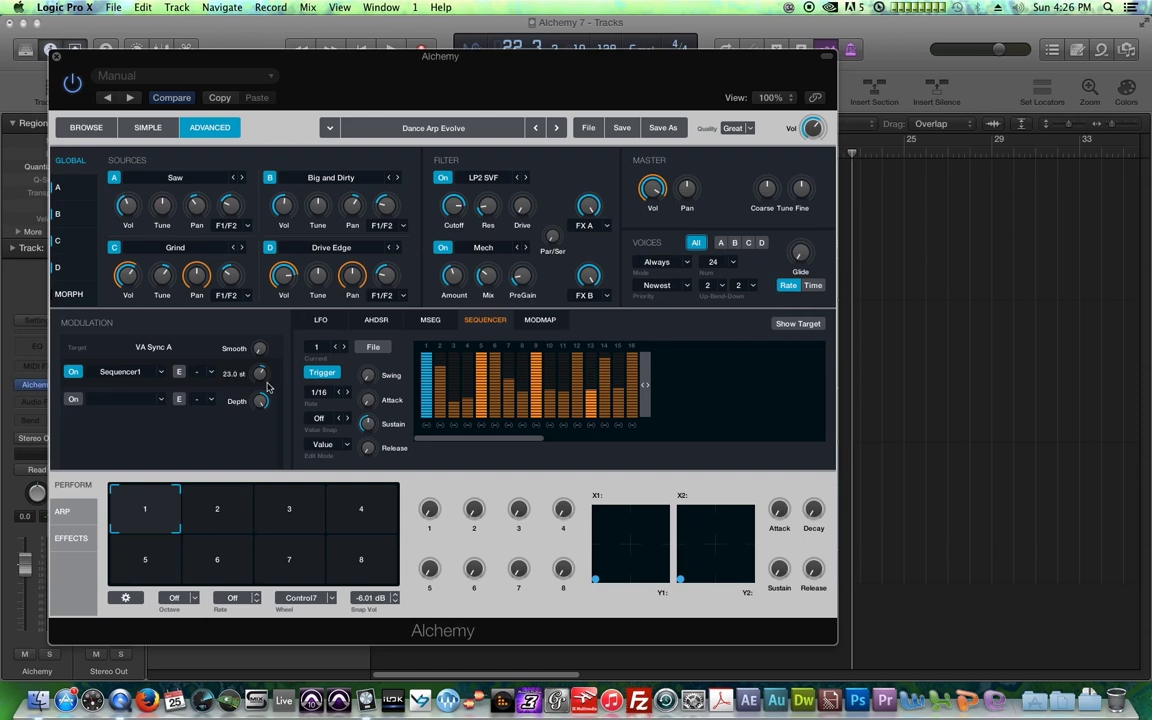
pyautogui.moveTo(232, 373)
pyautogui.click(76, 541)
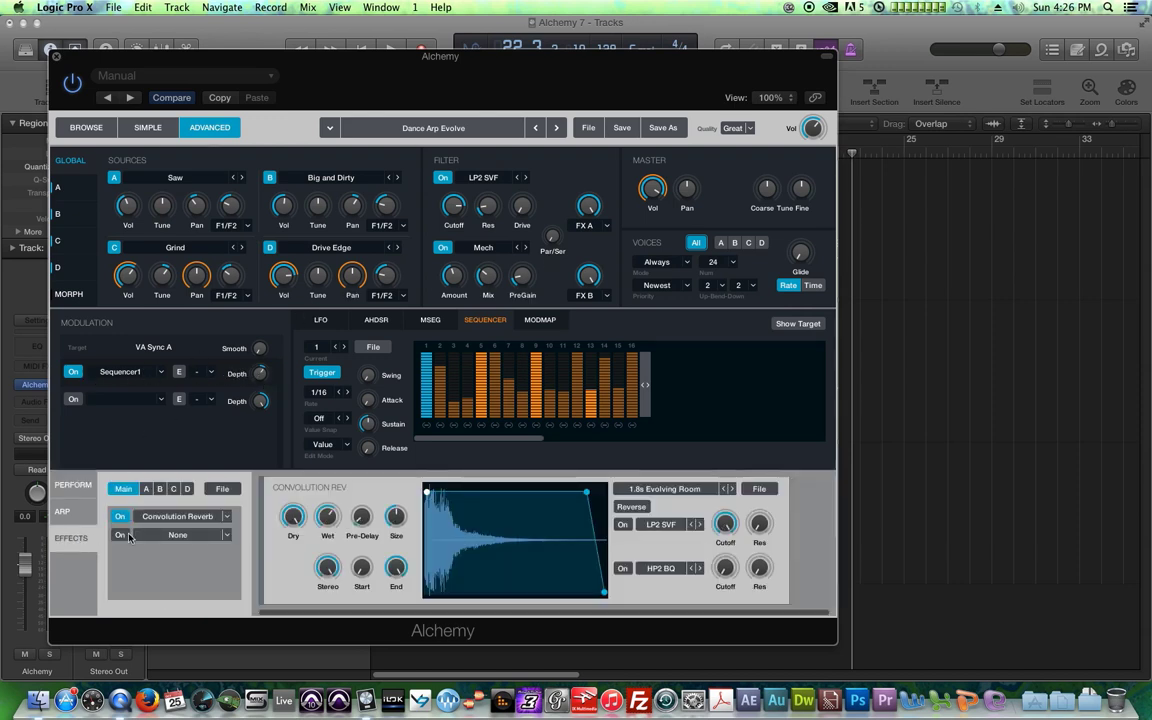
pyautogui.click(62, 511)
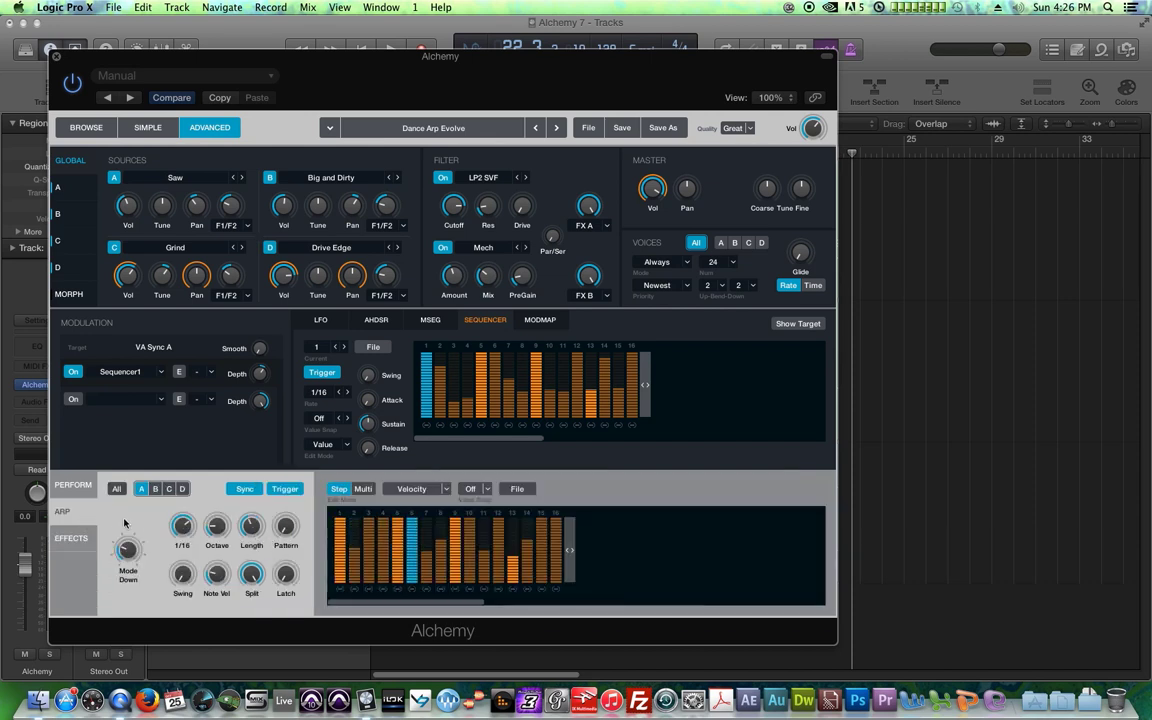
pyautogui.click(73, 485)
pyautogui.moveTo(441, 78); pyautogui.dragTo(477, 49)
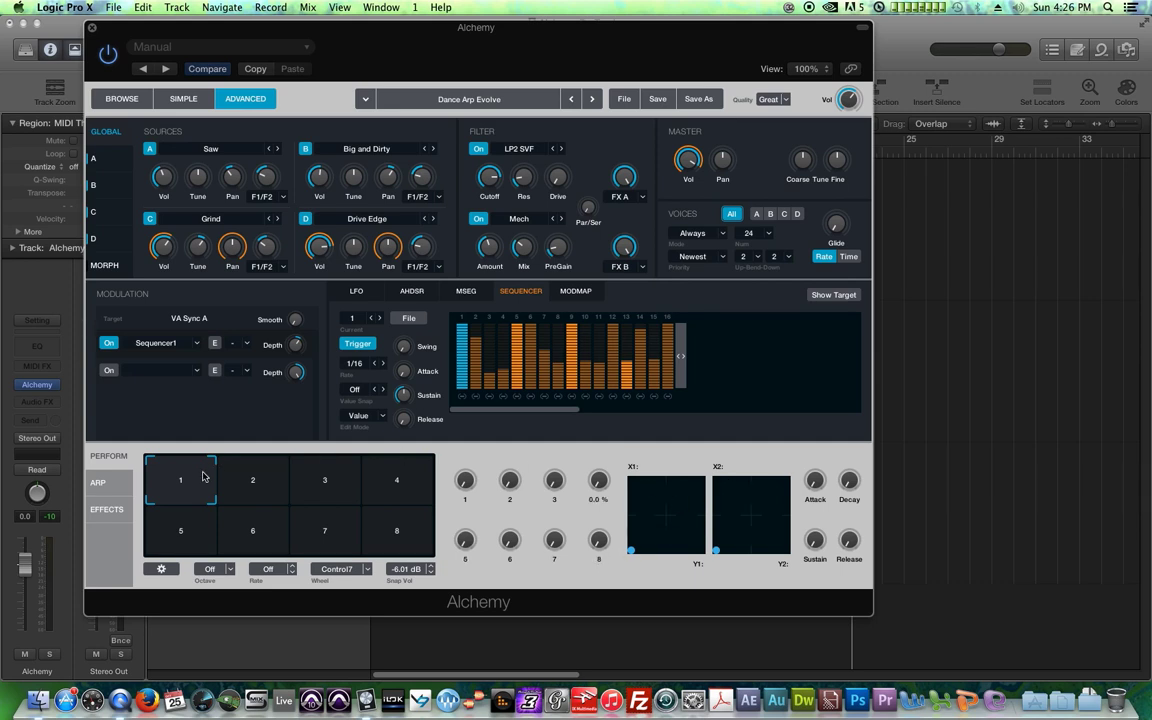
pyautogui.moveTo(184, 496)
pyautogui.mouseDown()
pyautogui.moveTo(415, 486)
pyautogui.moveTo(248, 481)
pyautogui.moveTo(389, 507)
pyautogui.moveTo(175, 495)
pyautogui.moveTo(398, 485)
pyautogui.moveTo(165, 482)
pyautogui.moveTo(172, 508)
pyautogui.mouseUp()
pyautogui.moveTo(188, 487); pyautogui.dragTo(129, 472)
pyautogui.moveTo(342, 33); pyautogui.dragTo(354, 29)
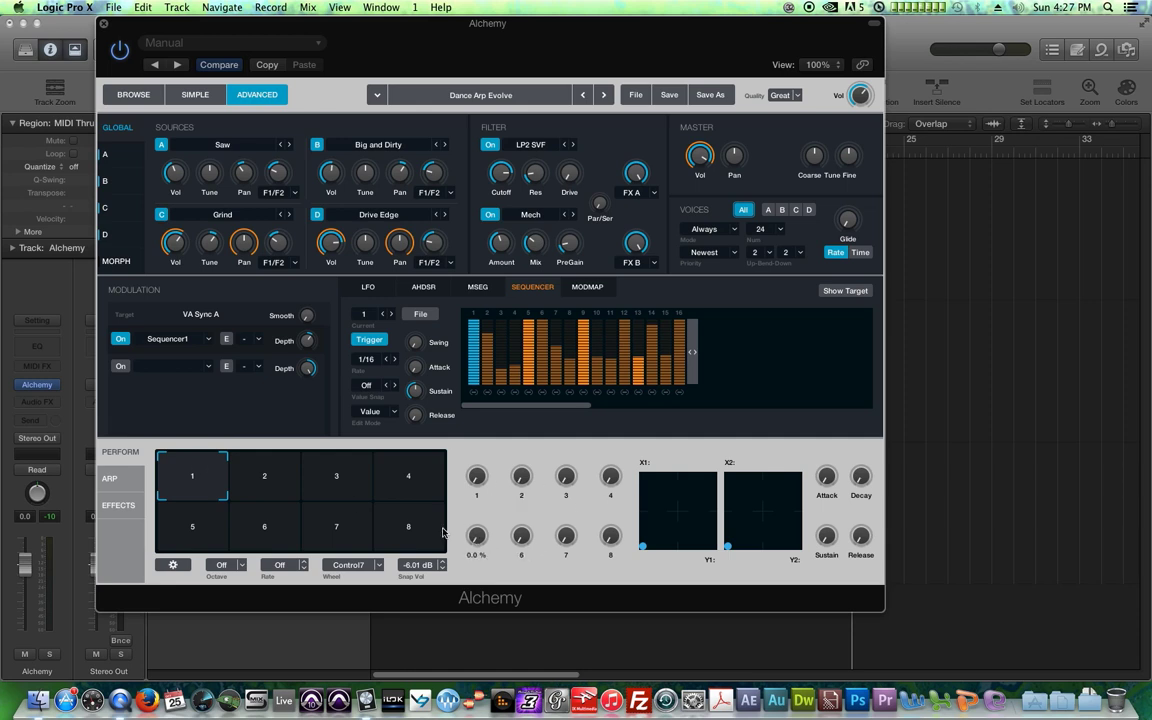
# For snapshot 2, raise performance controls 1, 3 and 6, move the first XY pad, set Attack to 32.5%, and store the snapshot
pyautogui.click(281, 493)
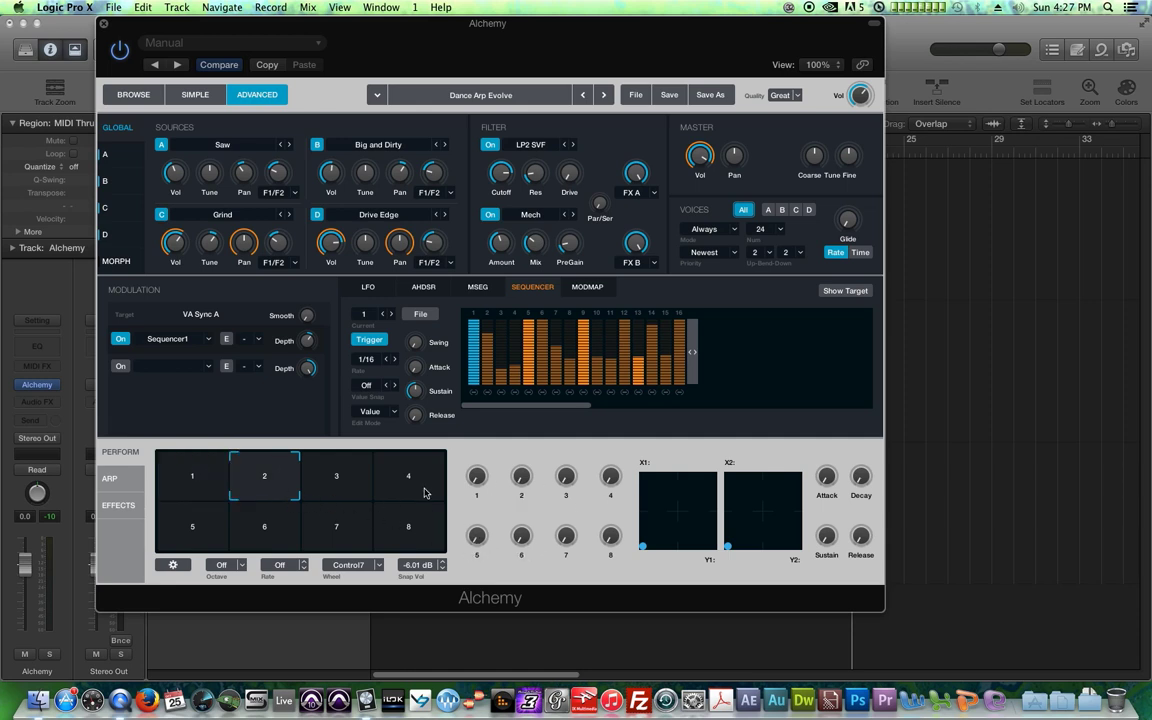
pyautogui.moveTo(478, 473); pyautogui.dragTo(495, 404)
pyautogui.moveTo(567, 484); pyautogui.dragTo(577, 440)
pyautogui.moveTo(522, 532); pyautogui.dragTo(529, 509)
pyautogui.click(650, 537)
pyautogui.moveTo(811, 480); pyautogui.dragTo(838, 444)
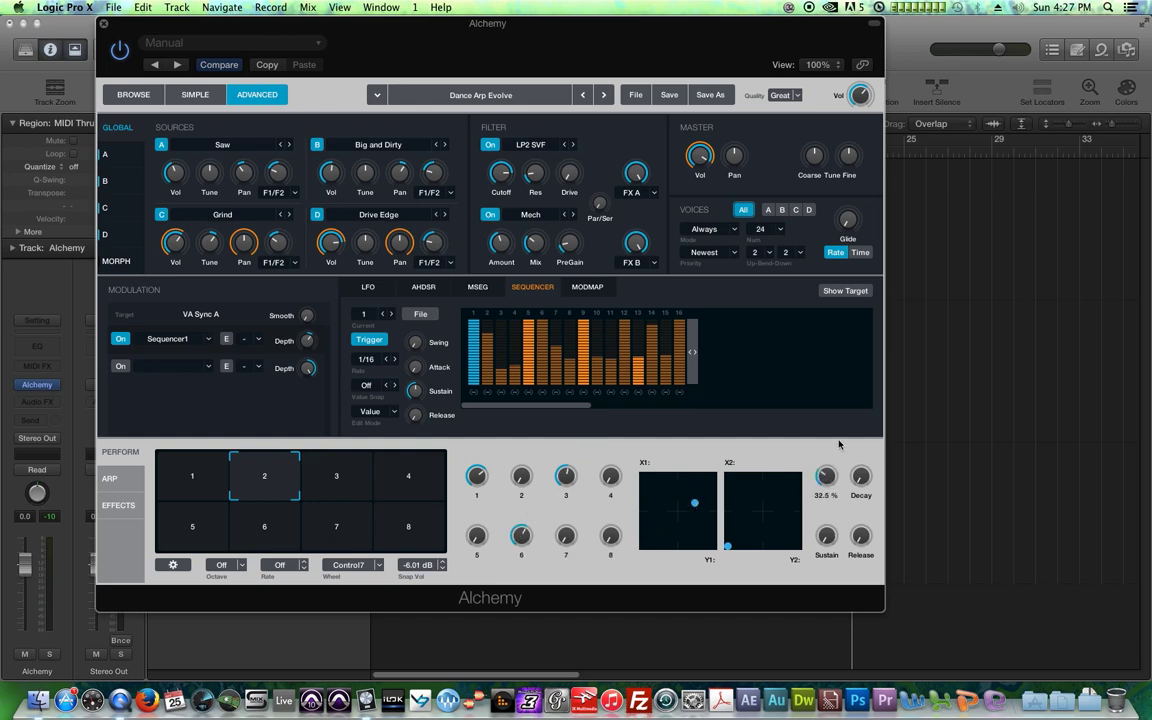
pyautogui.rightClick(277, 487)
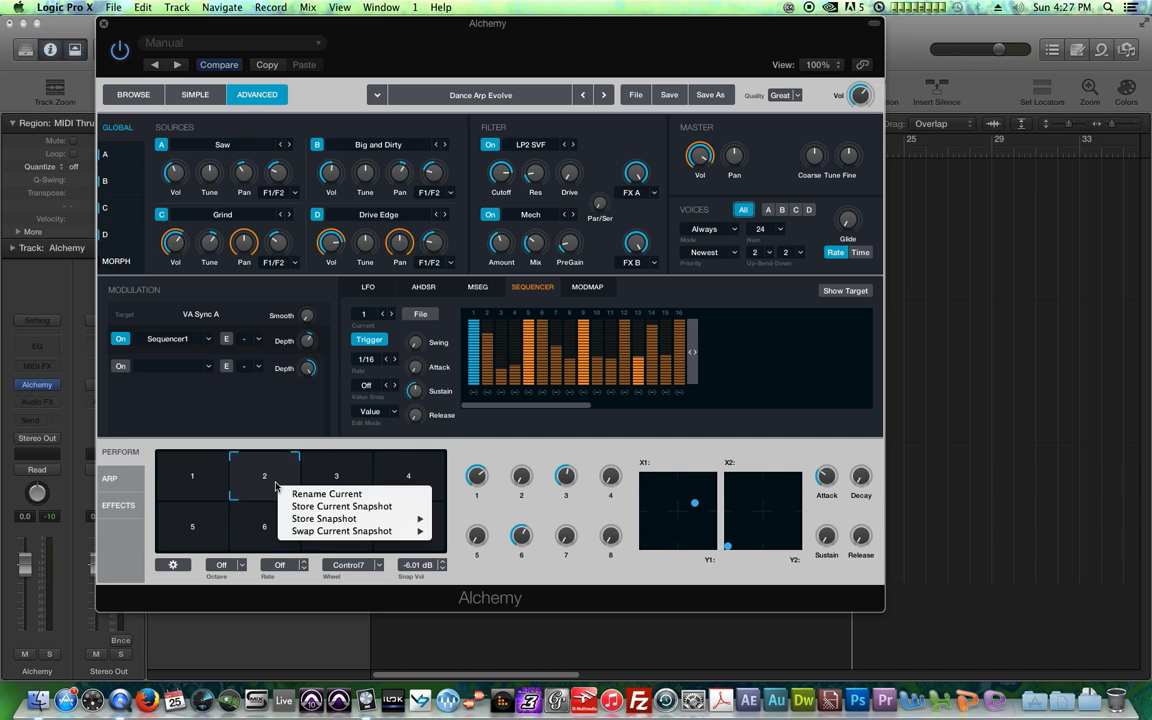
pyautogui.click(331, 507)
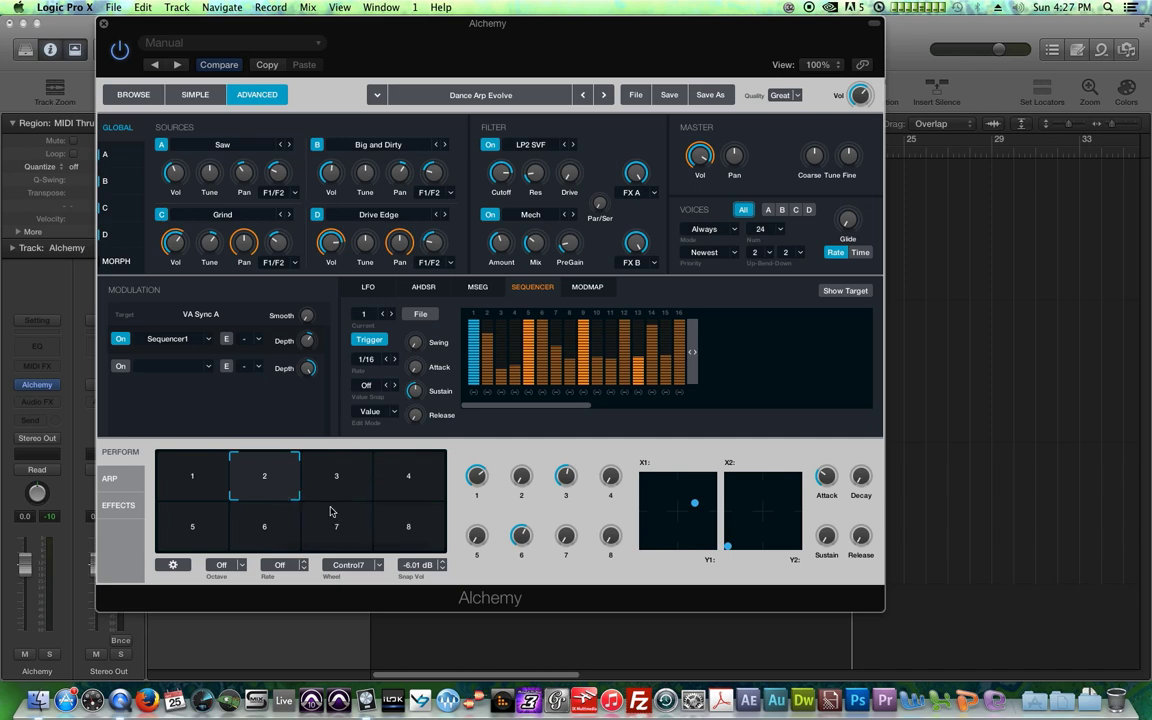
# Compare snapshots 1 and 2 by switching and morphing between them
pyautogui.click(185, 474)
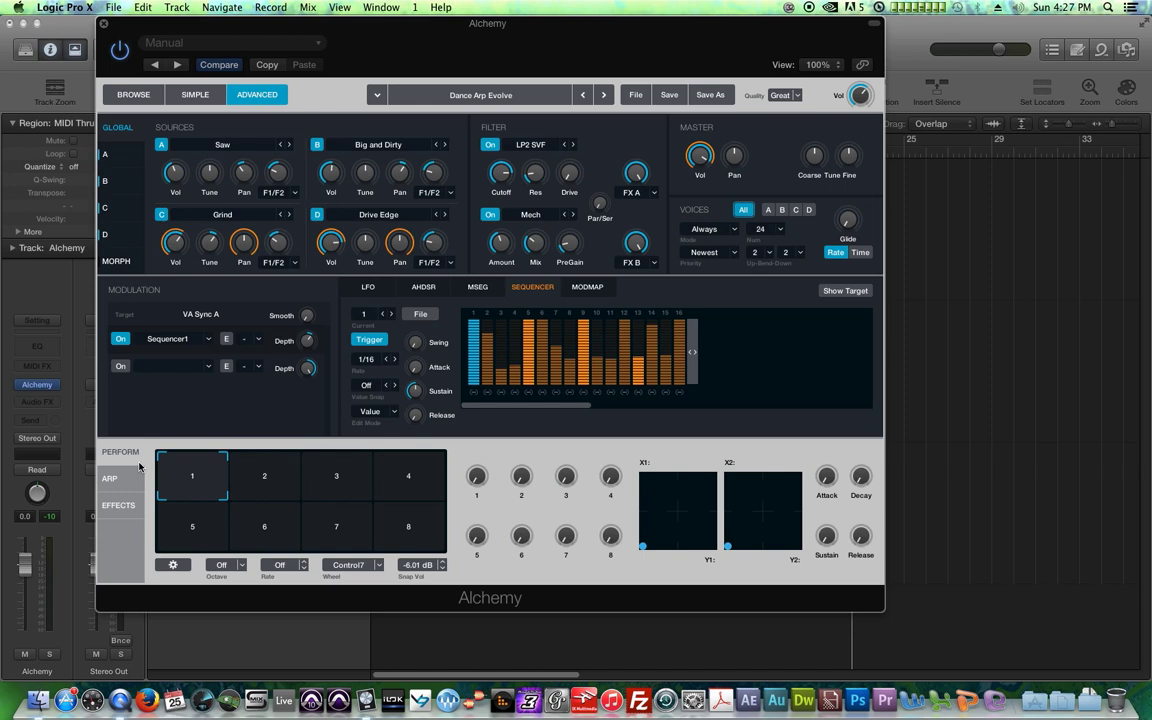
pyautogui.click(258, 464)
pyautogui.moveTo(280, 461); pyautogui.dragTo(191, 432)
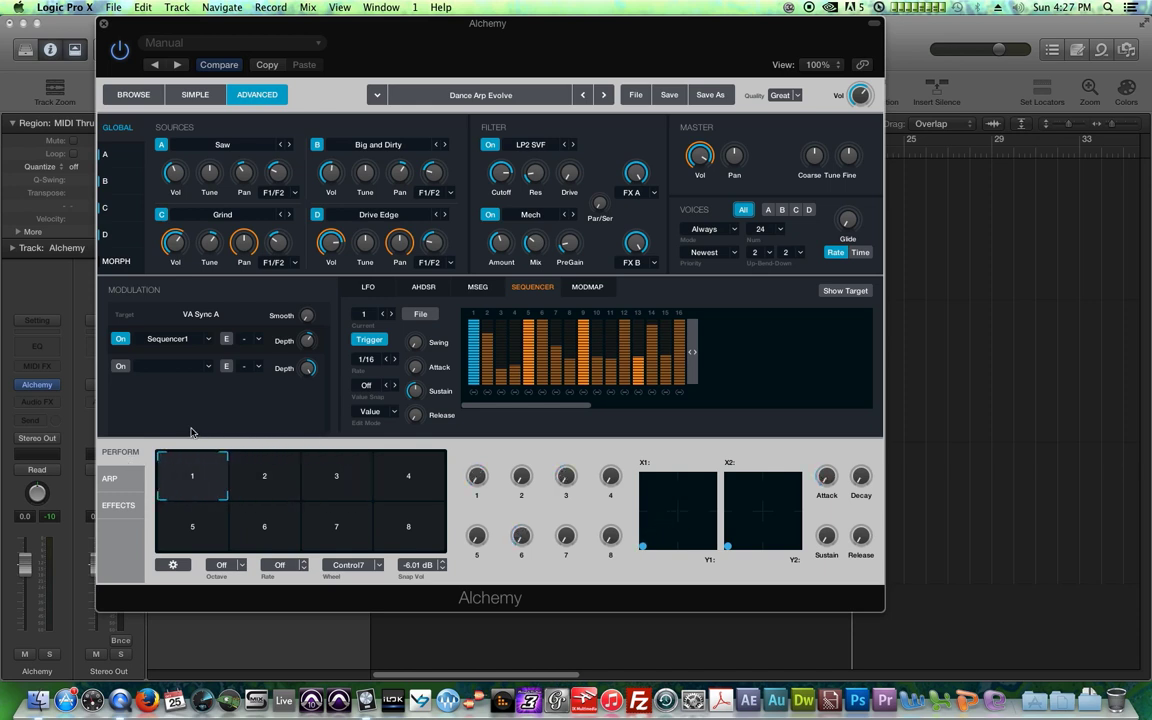
# Rename snapshot 1 as Wet Pad and snapshot 2 as Dry PAd
pyautogui.rightClick(184, 484)
pyautogui.click(196, 479)
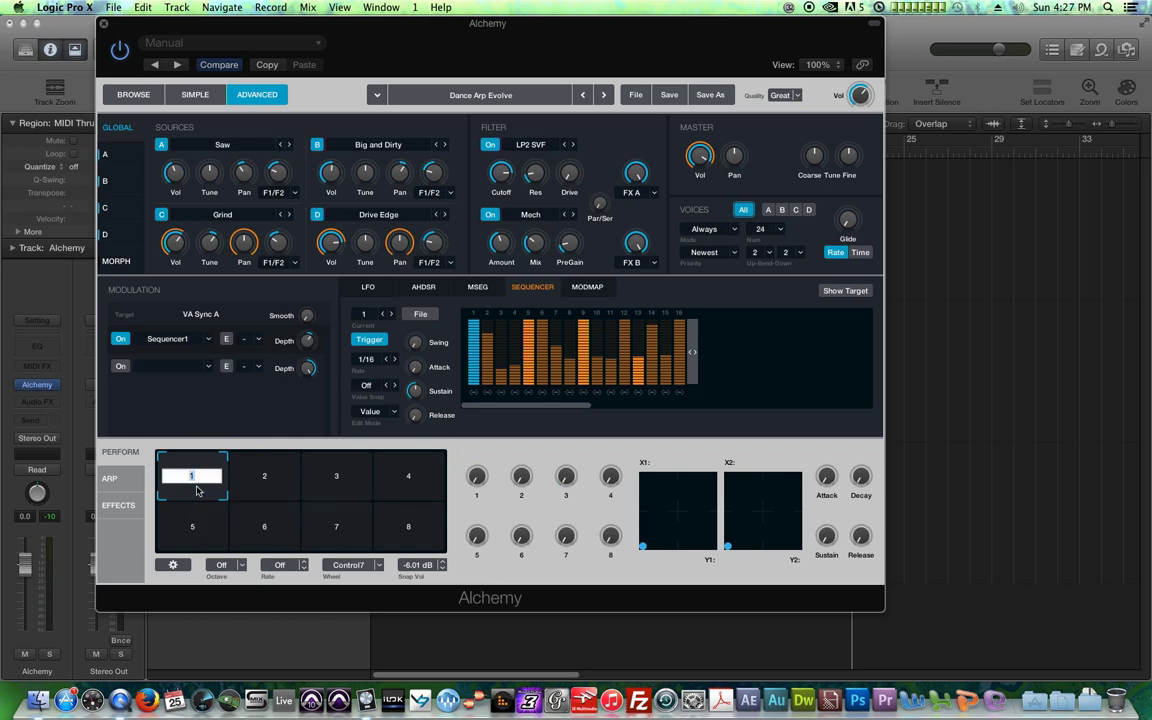
pyautogui.press('Return')
pyautogui.rightClick(240, 494)
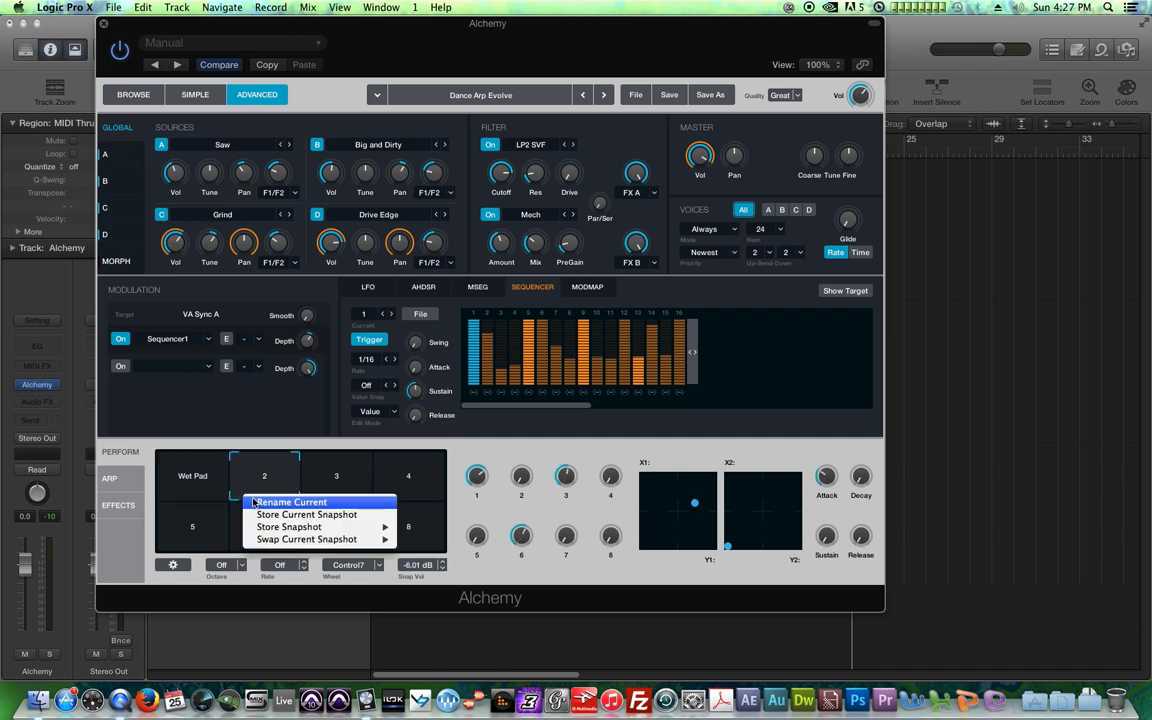
pyautogui.click(262, 499)
pyautogui.write('Dry PAd')
pyautogui.press('Return')
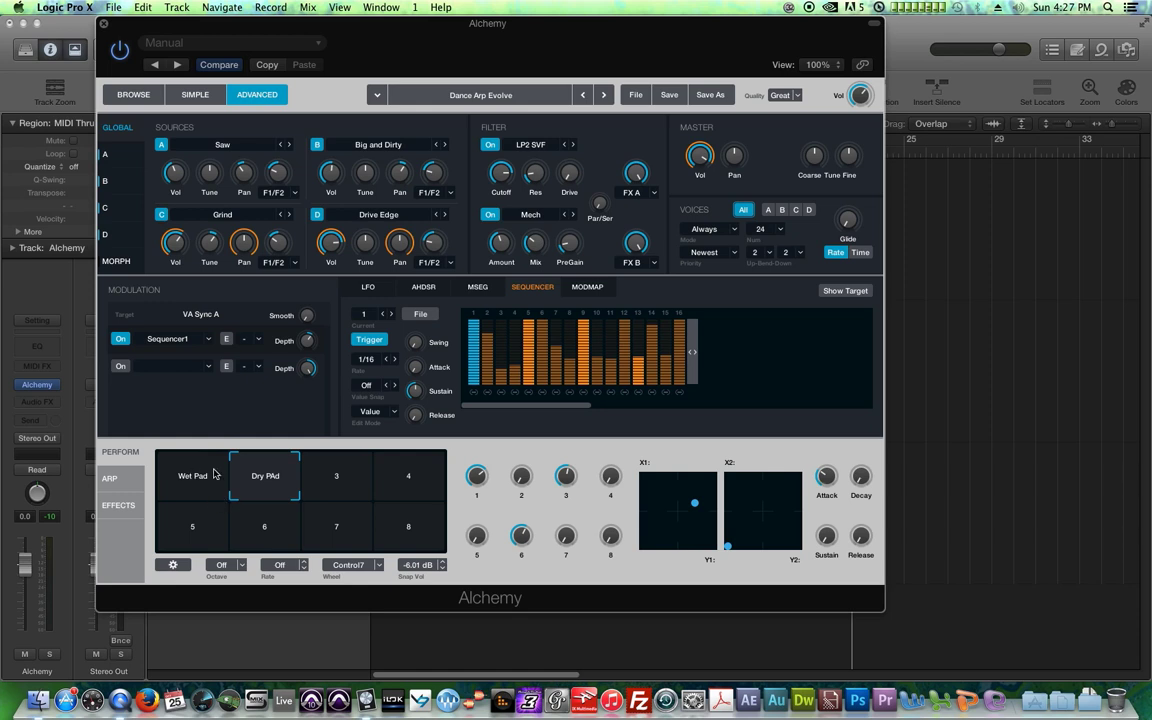
# Clear the performance snapshots
pyautogui.rightClick(217, 476)
pyautogui.click(194, 469)
pyautogui.click(174, 566)
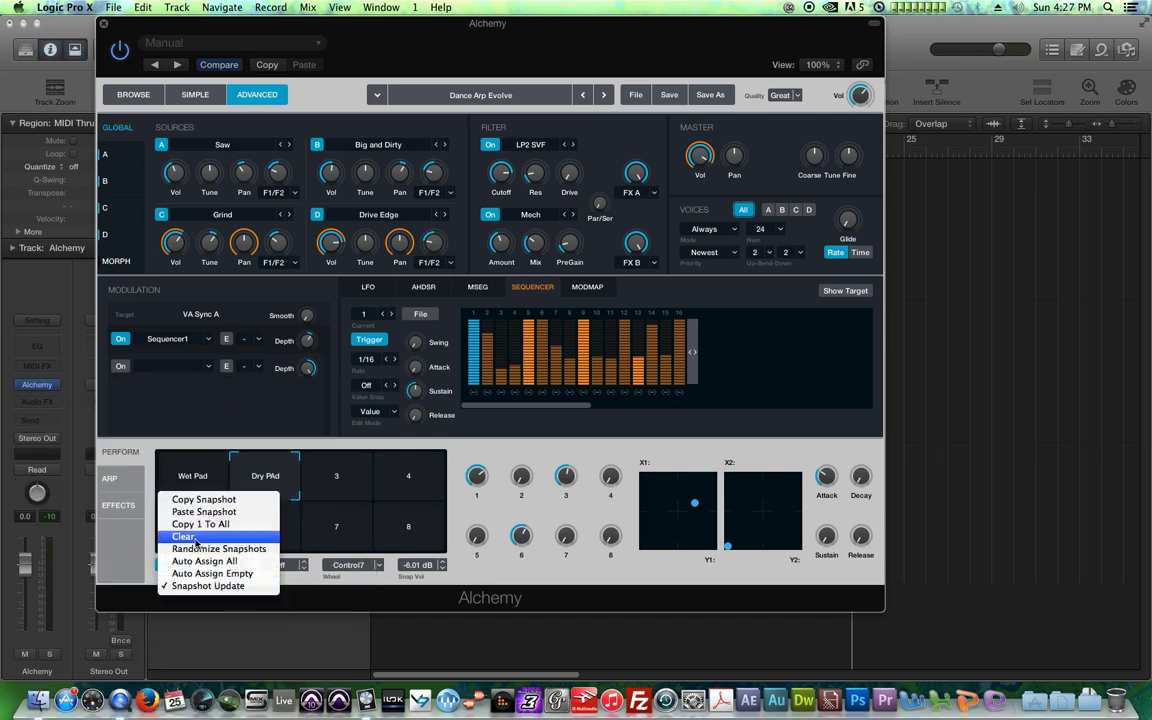
pyautogui.click(188, 541)
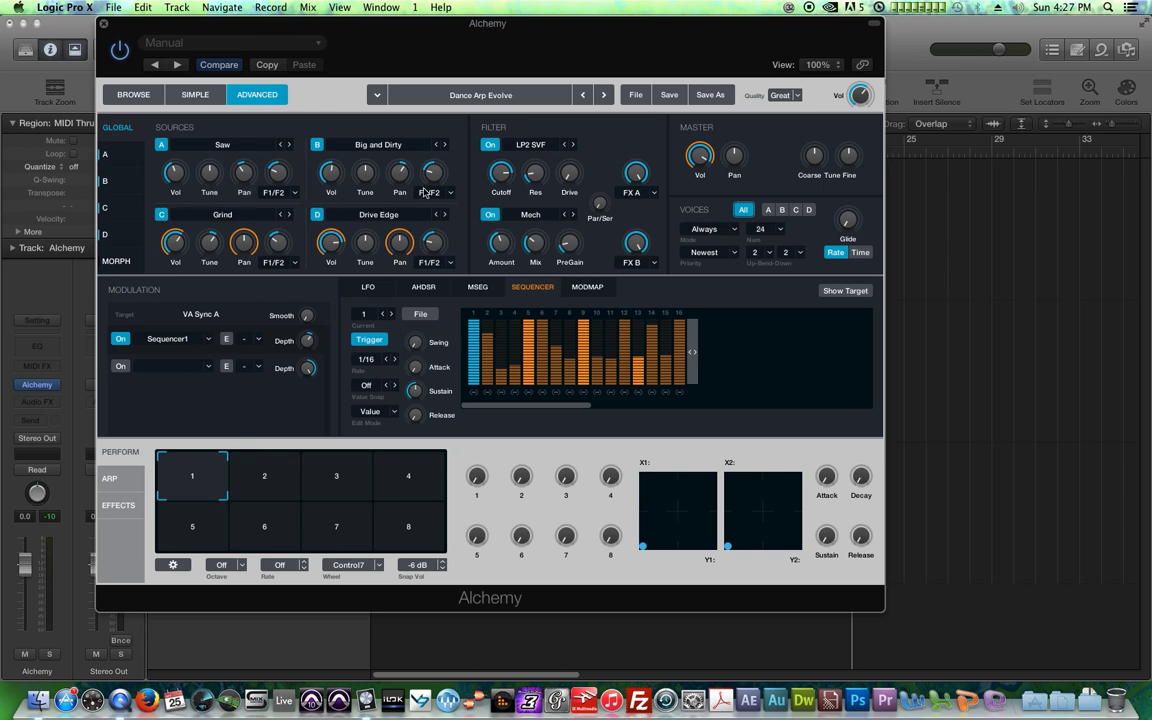
# Look through the settings of sources A, B, C and D
pyautogui.click(105, 154)
pyautogui.click(135, 184)
pyautogui.click(130, 211)
pyautogui.click(125, 234)
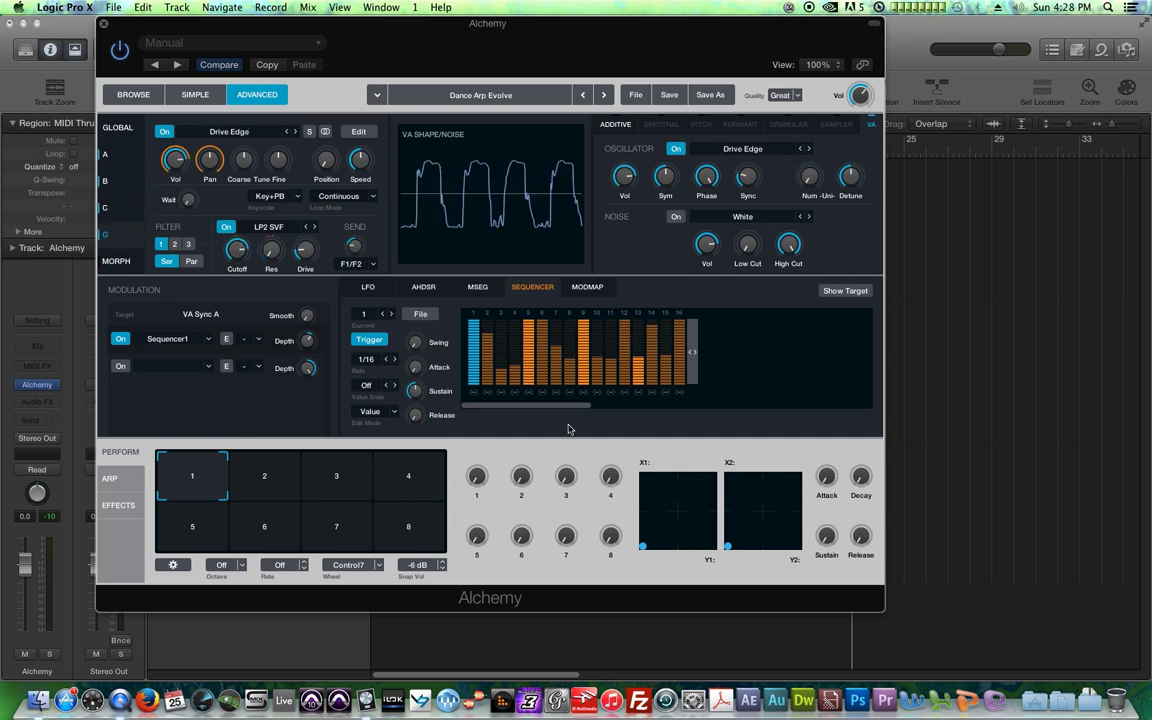
# Assign performance Control1 to modulate the Sequencer1 depth of source A's oscillator sync
pyautogui.click(118, 158)
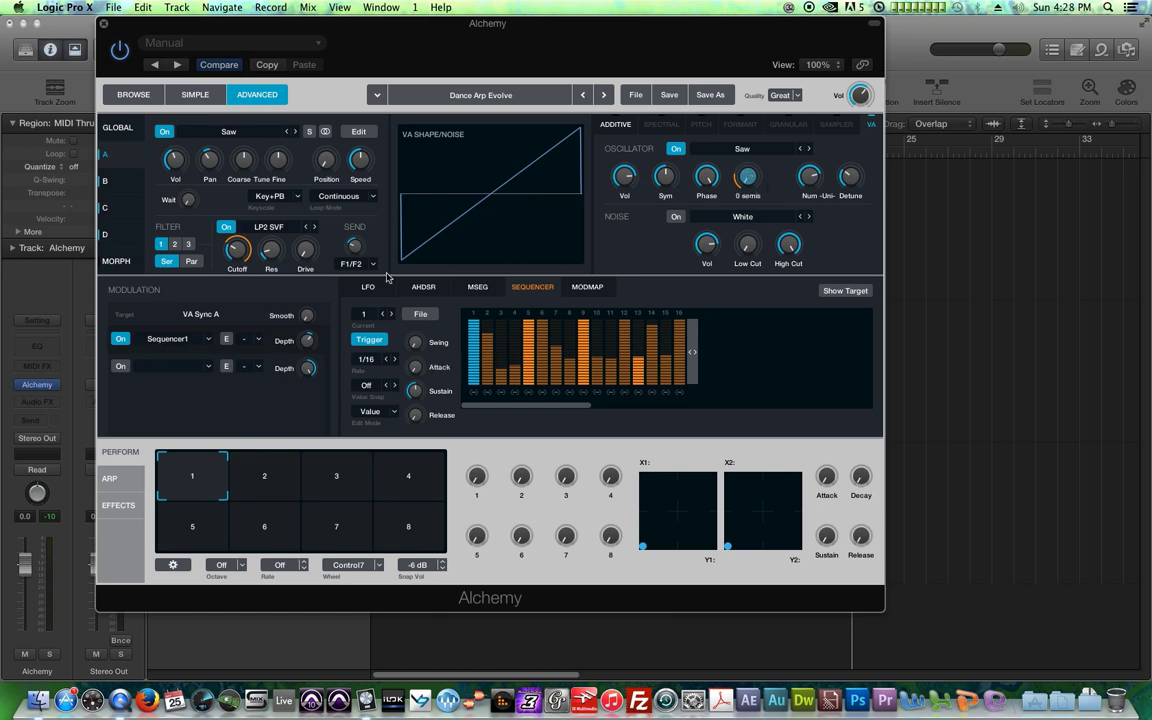
pyautogui.rightClick(307, 342)
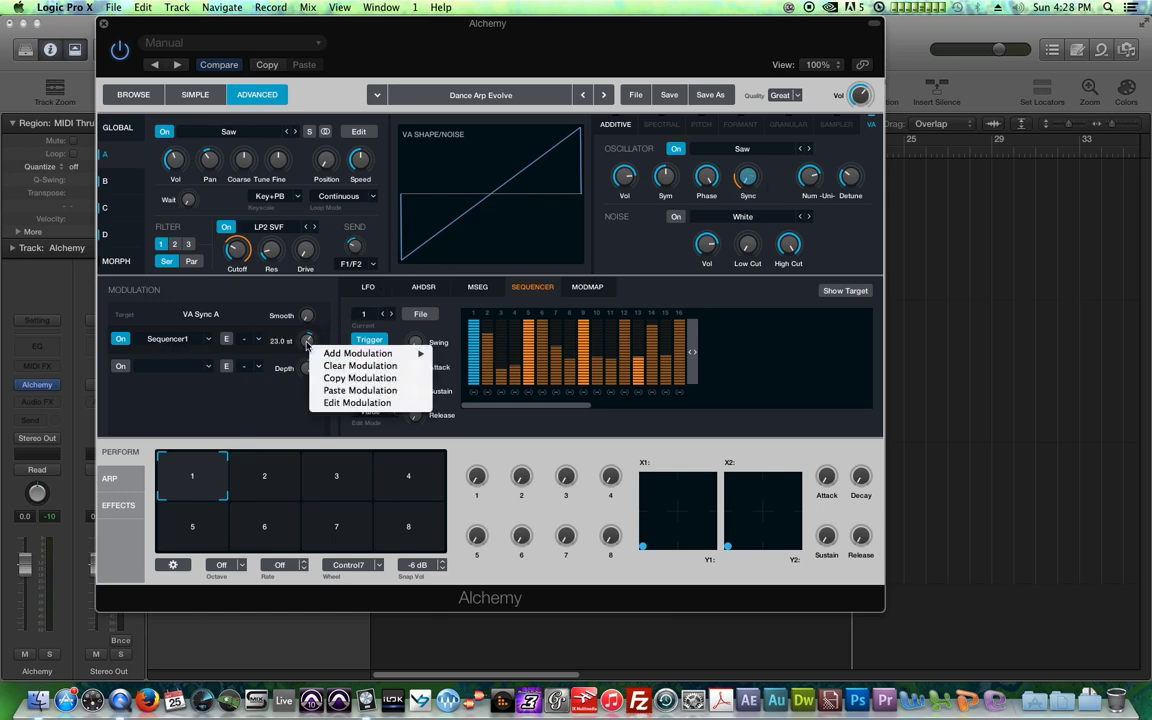
pyautogui.moveTo(326, 355)
pyautogui.moveTo(530, 415)
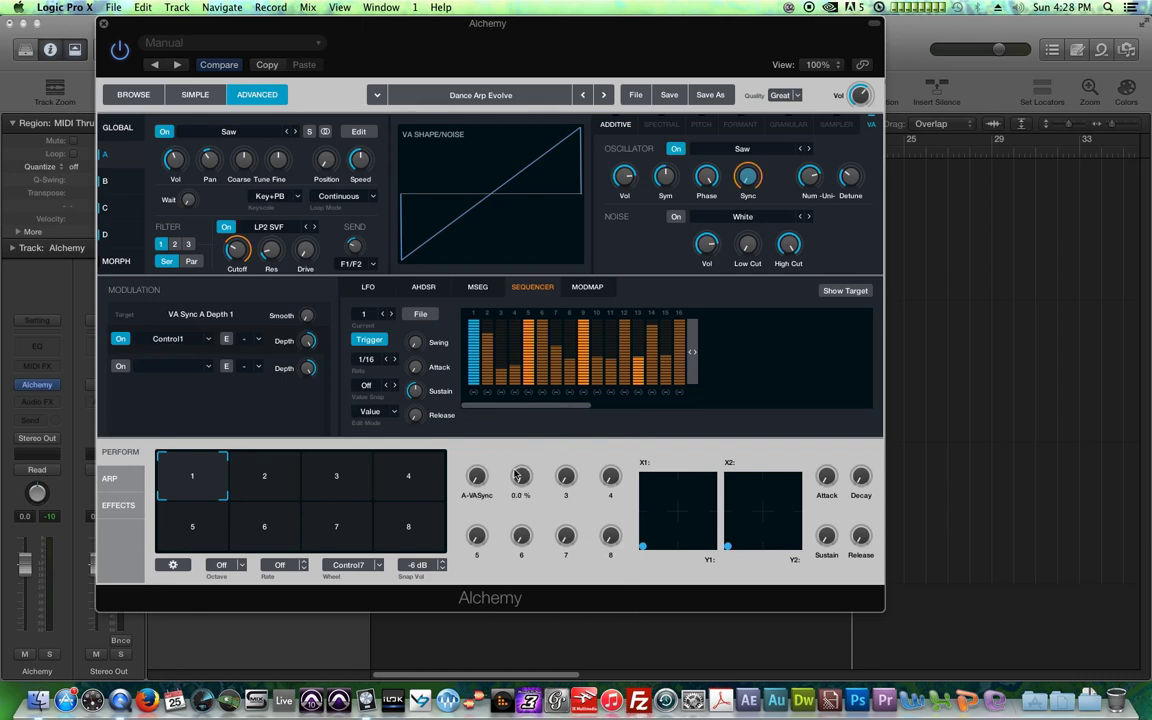
# Inspect the filter cutoff modulation of sources A and B
pyautogui.click(233, 250)
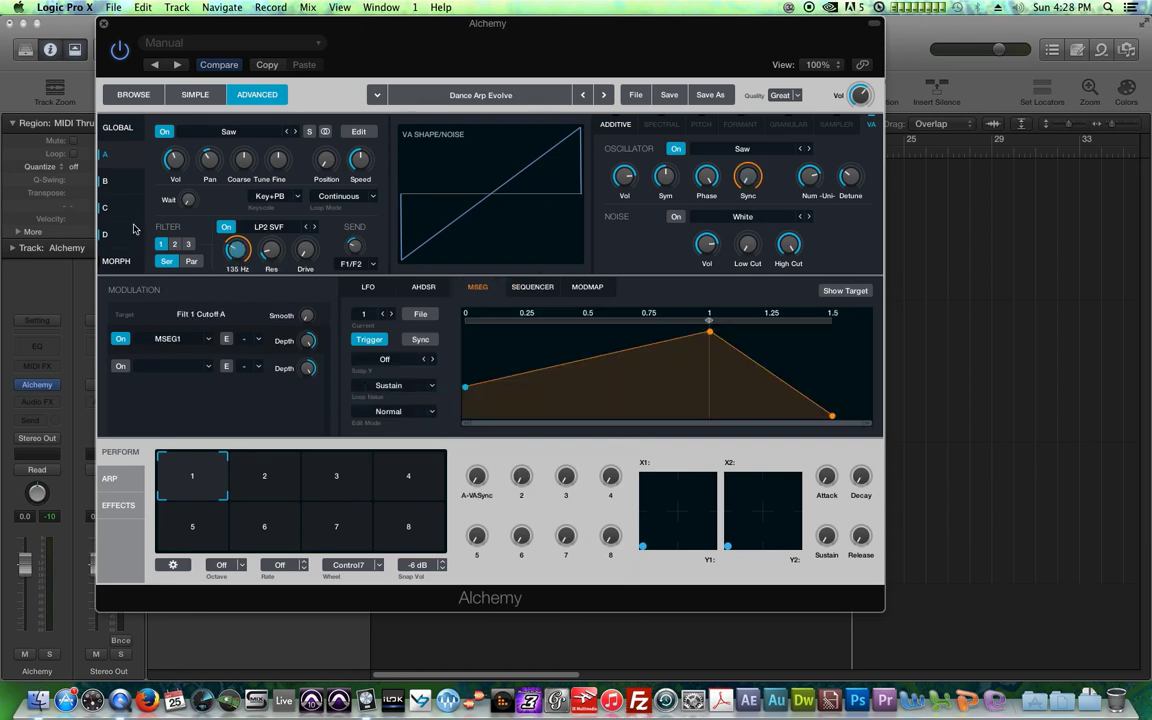
pyautogui.click(123, 181)
pyautogui.click(233, 250)
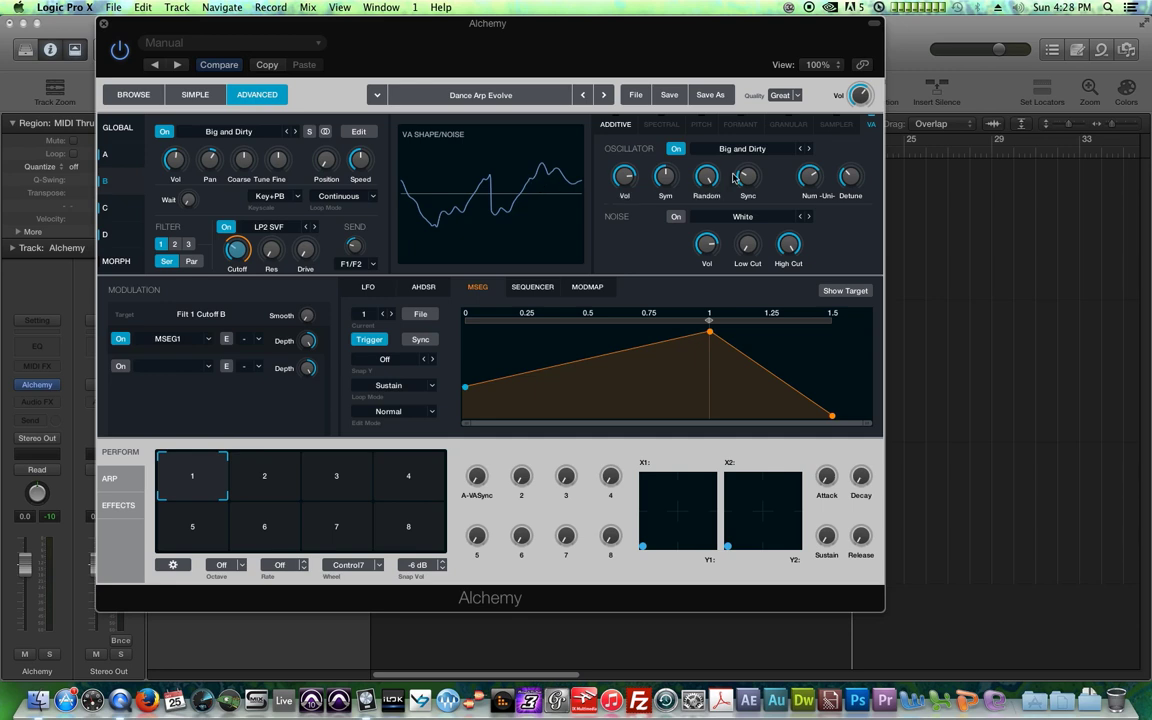
# Assign performance Control2 to modulate the Sequencer1 depth of source C's filter 1 resonance
pyautogui.click(114, 206)
pyautogui.click(275, 253)
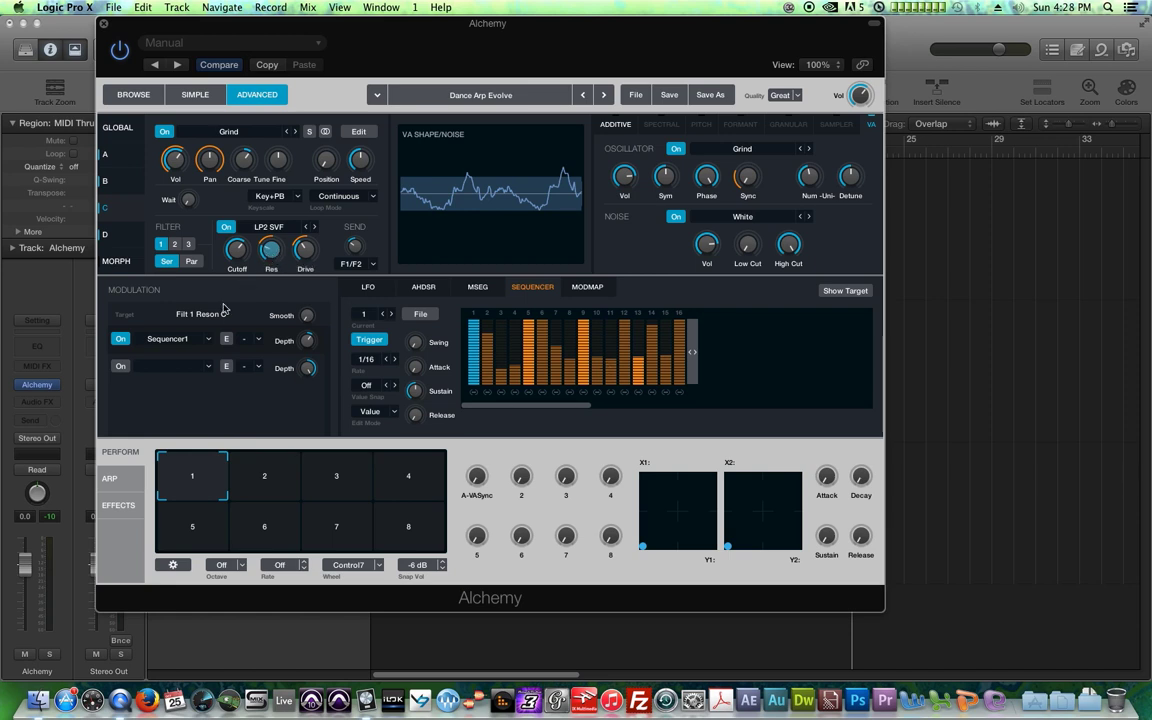
pyautogui.rightClick(310, 345)
pyautogui.moveTo(318, 353)
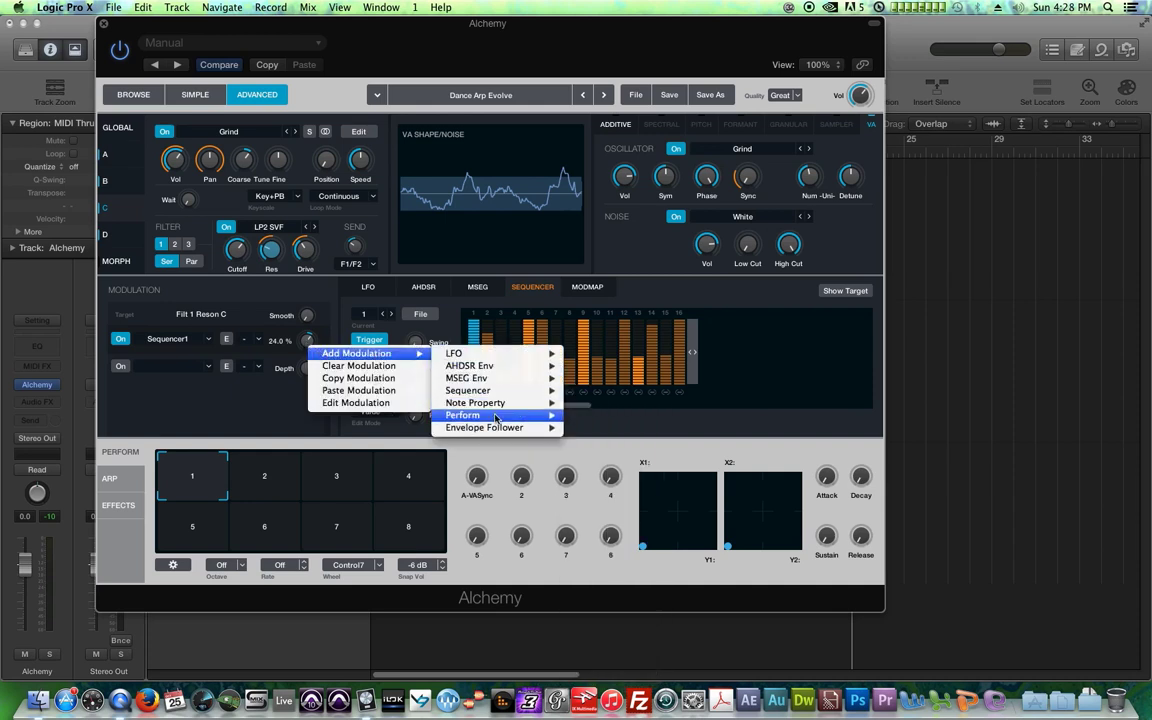
pyautogui.moveTo(510, 415)
pyautogui.click(595, 427)
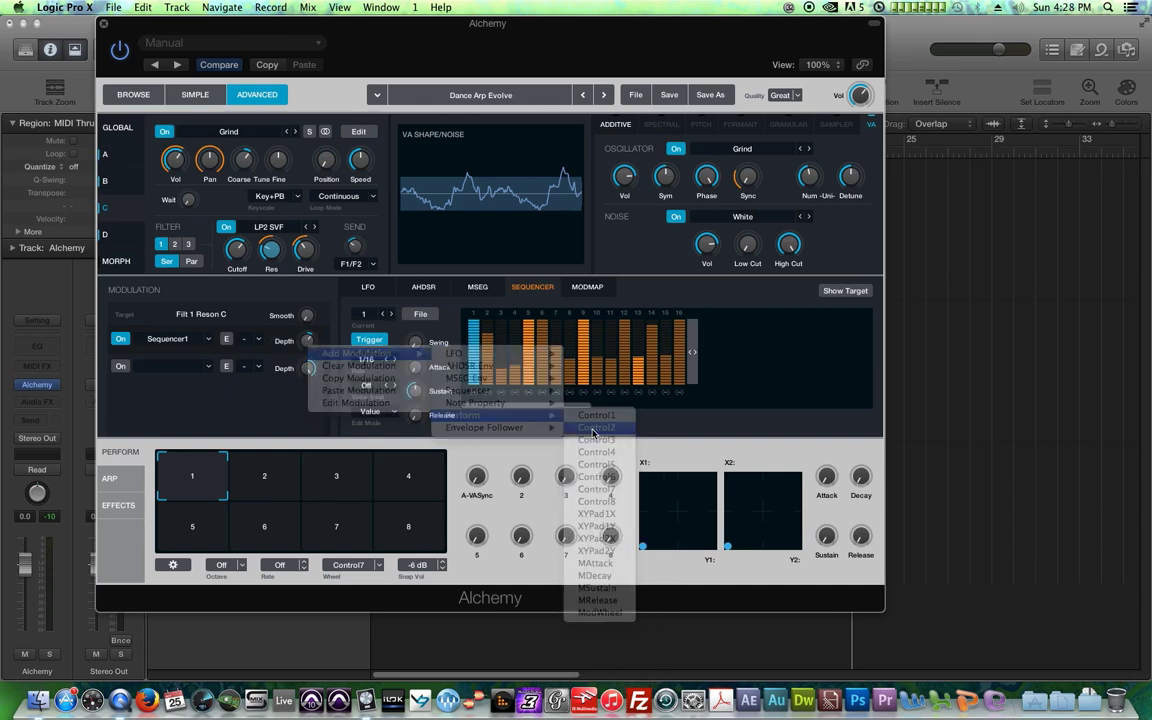
# Assign performance Control3 to modulate the Sequencer1 depth of source C's oscillator sync
pyautogui.moveTo(179, 166)
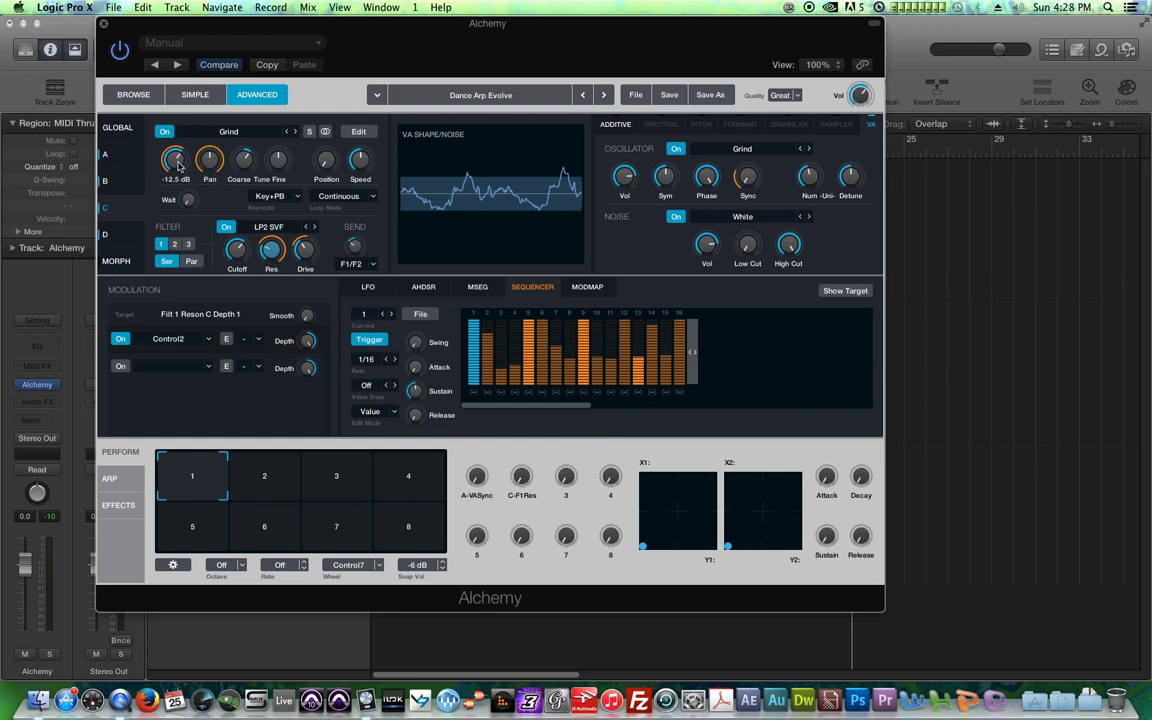
pyautogui.click(305, 253)
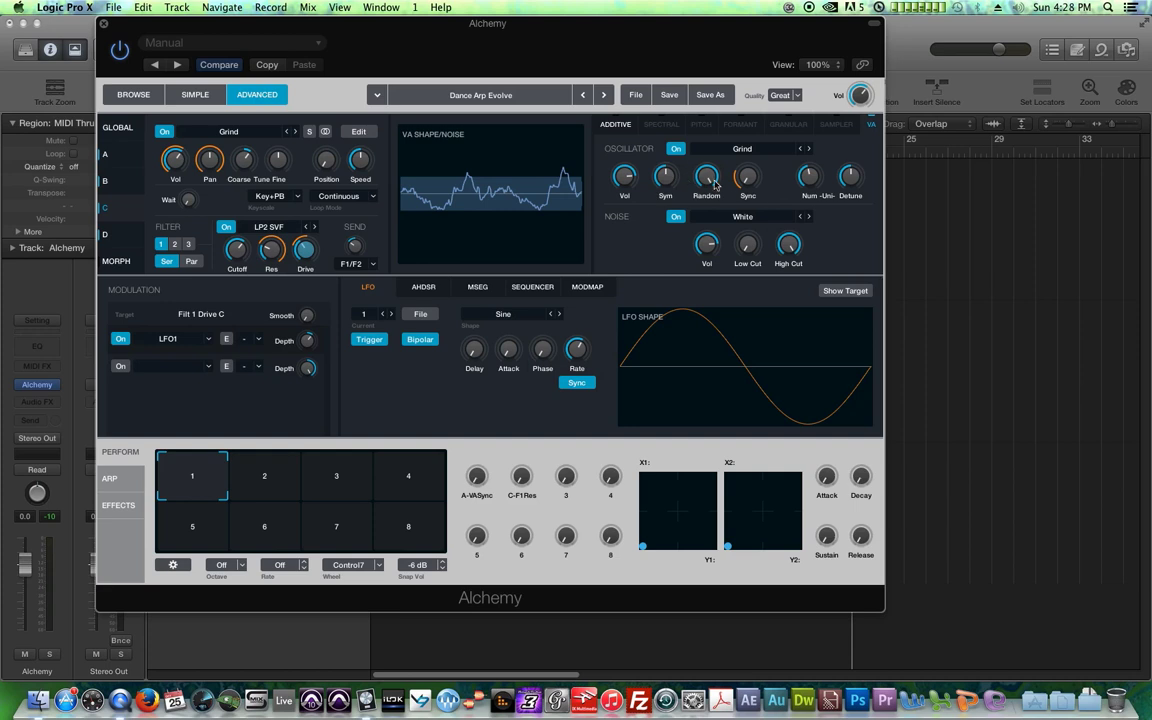
pyautogui.click(747, 178)
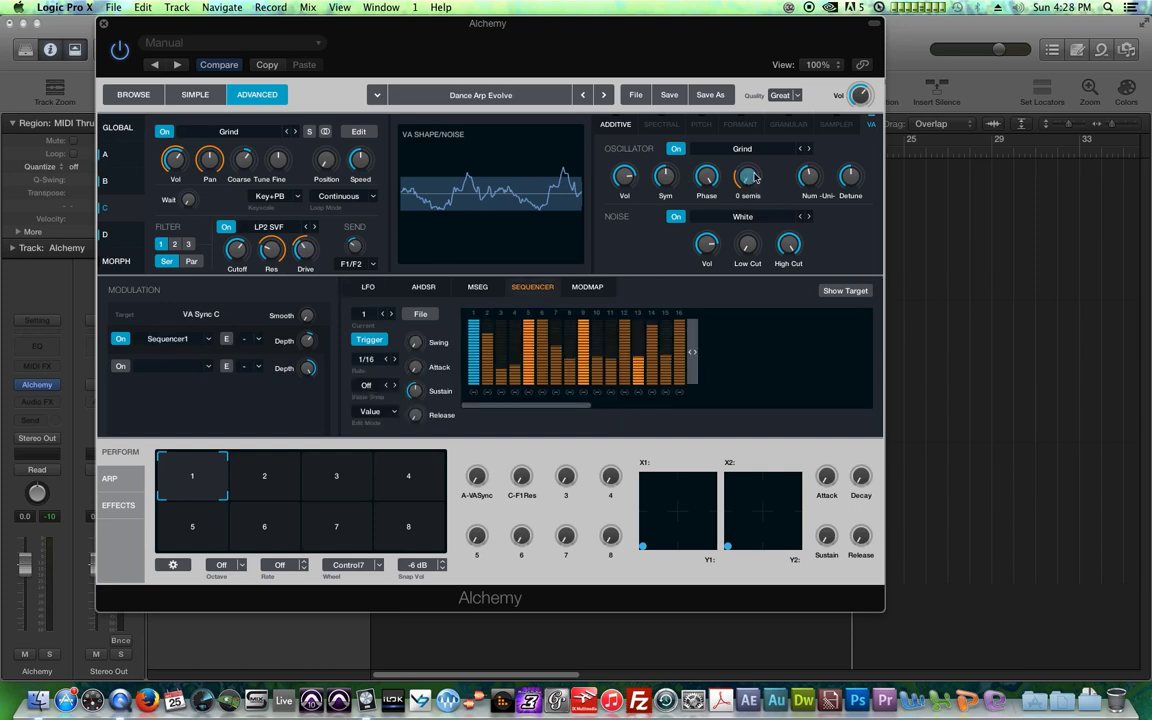
pyautogui.rightClick(307, 341)
pyautogui.moveTo(338, 355)
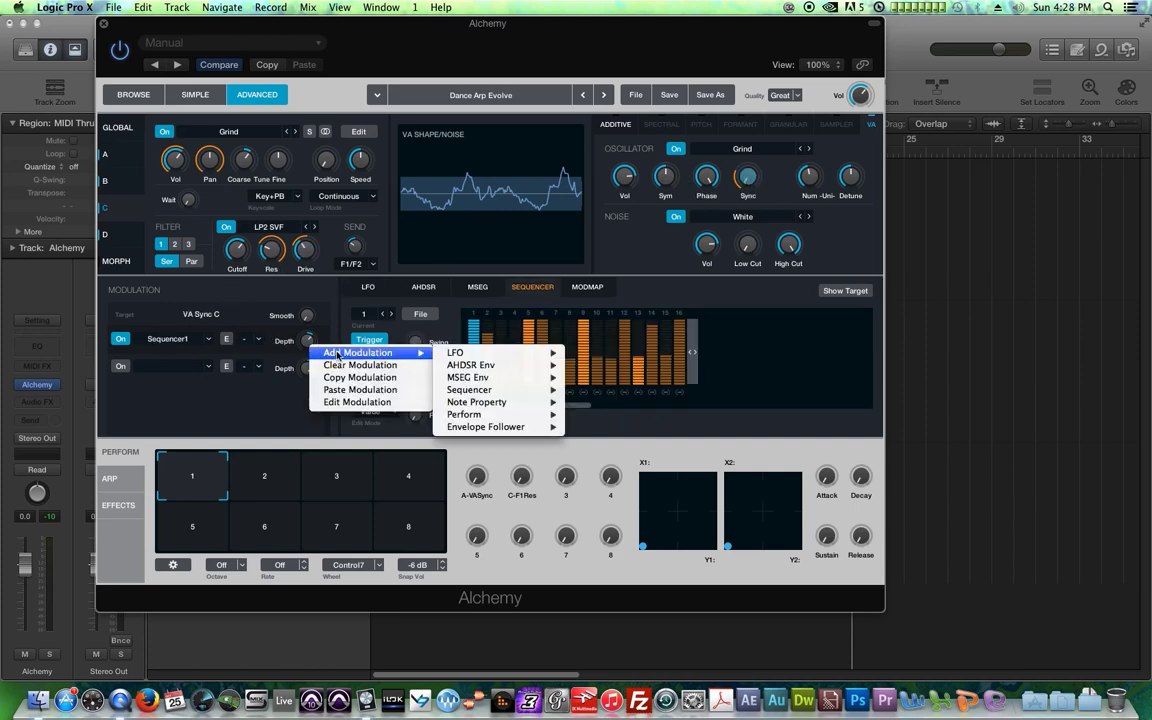
pyautogui.moveTo(507, 401)
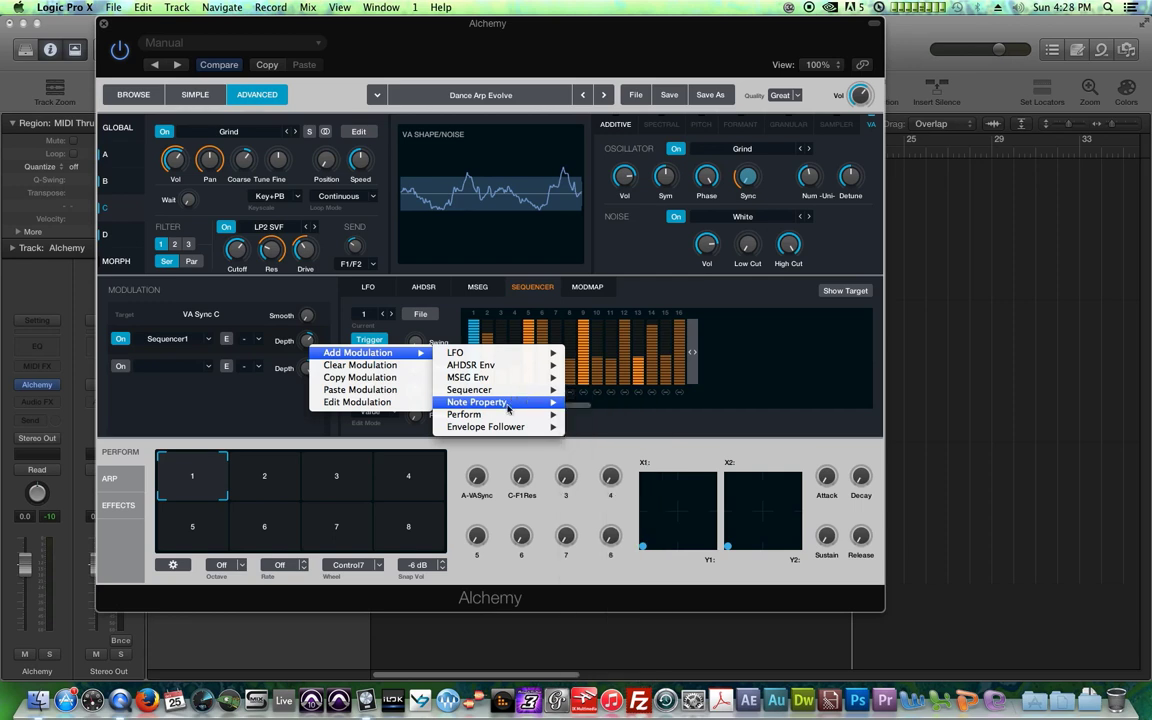
pyautogui.click(578, 458)
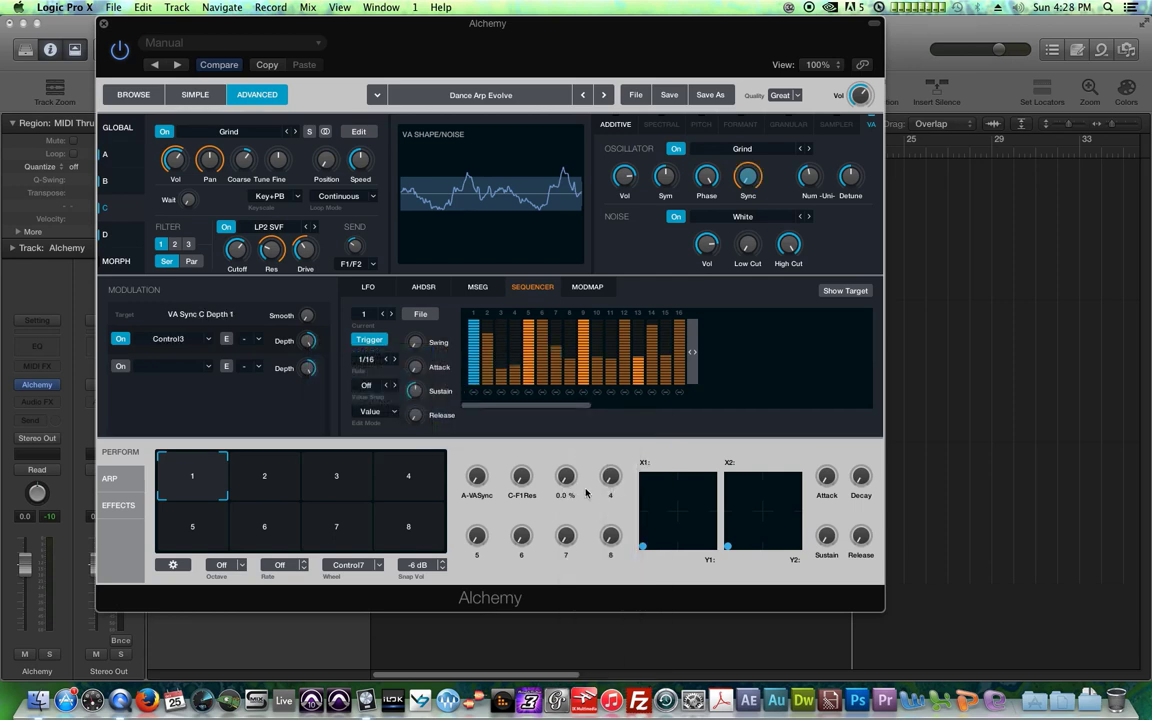
# Assign performance Control4 to modulate source D's filter 1 cutoff
pyautogui.click(119, 241)
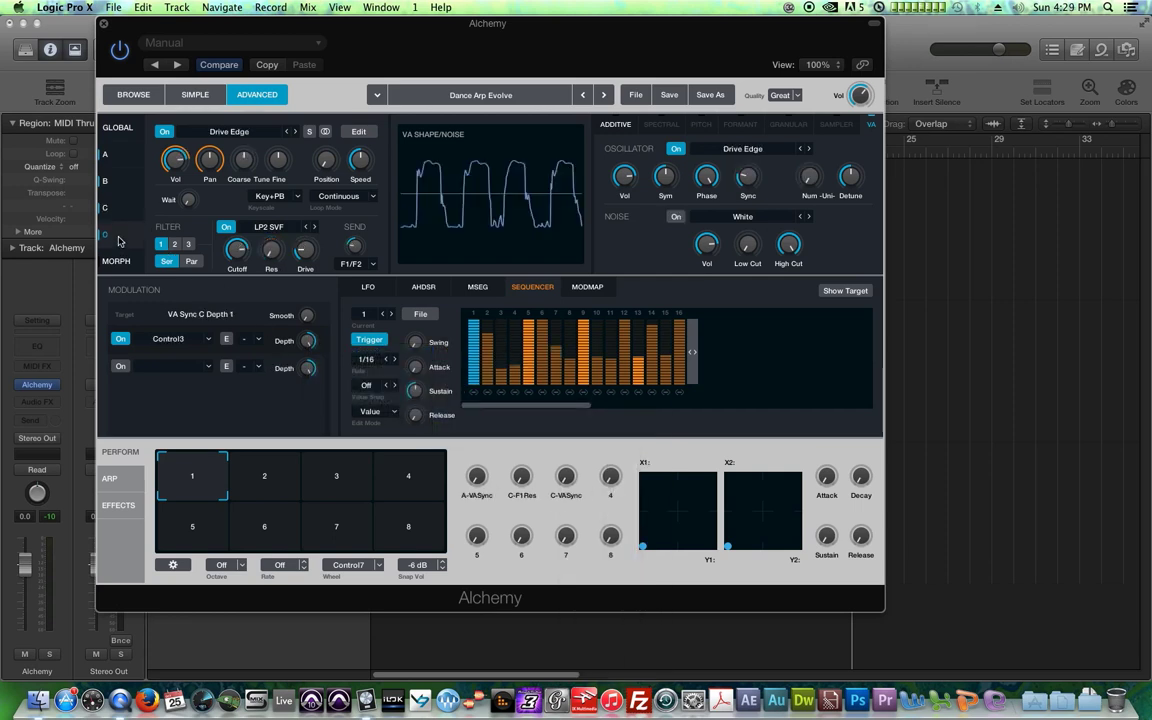
pyautogui.click(236, 252)
pyautogui.rightClick(237, 255)
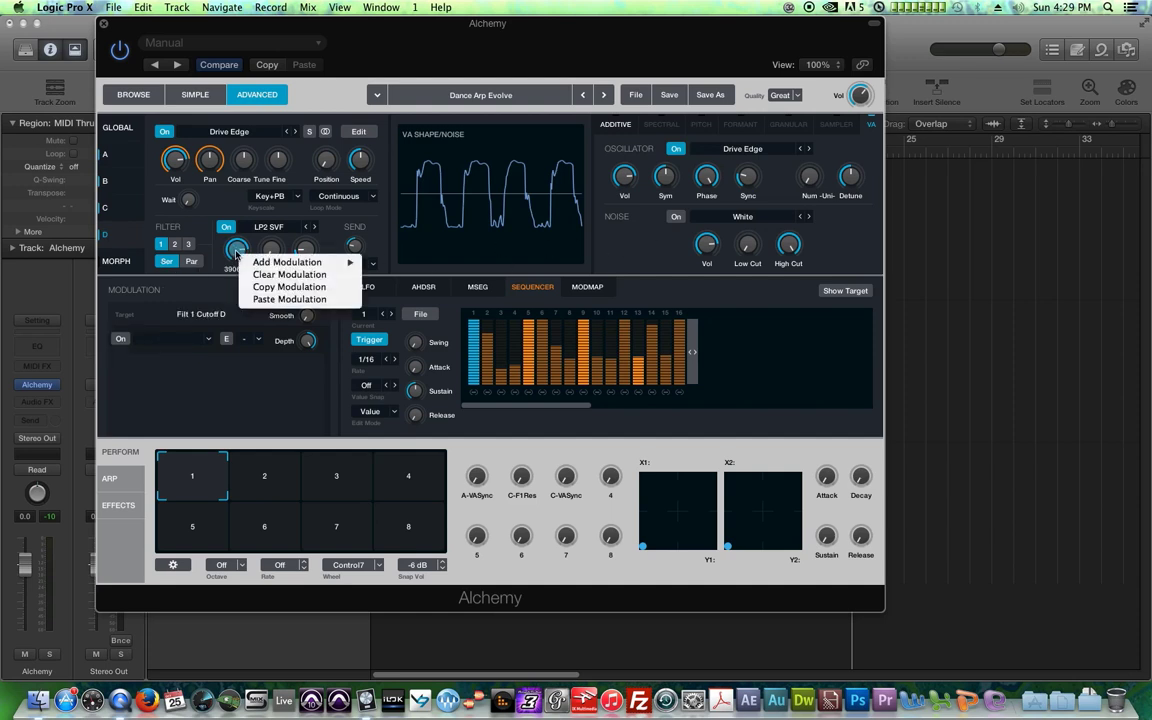
pyautogui.moveTo(290, 262)
pyautogui.moveTo(430, 300)
pyautogui.moveTo(440, 336)
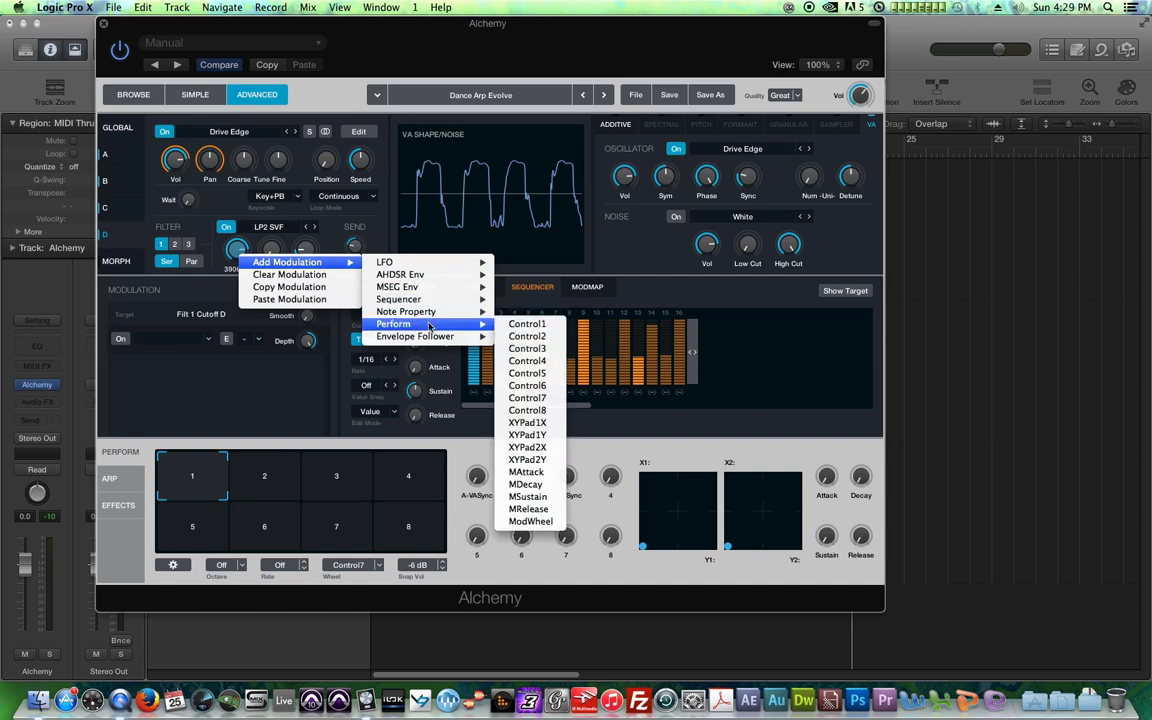
pyautogui.click(530, 370)
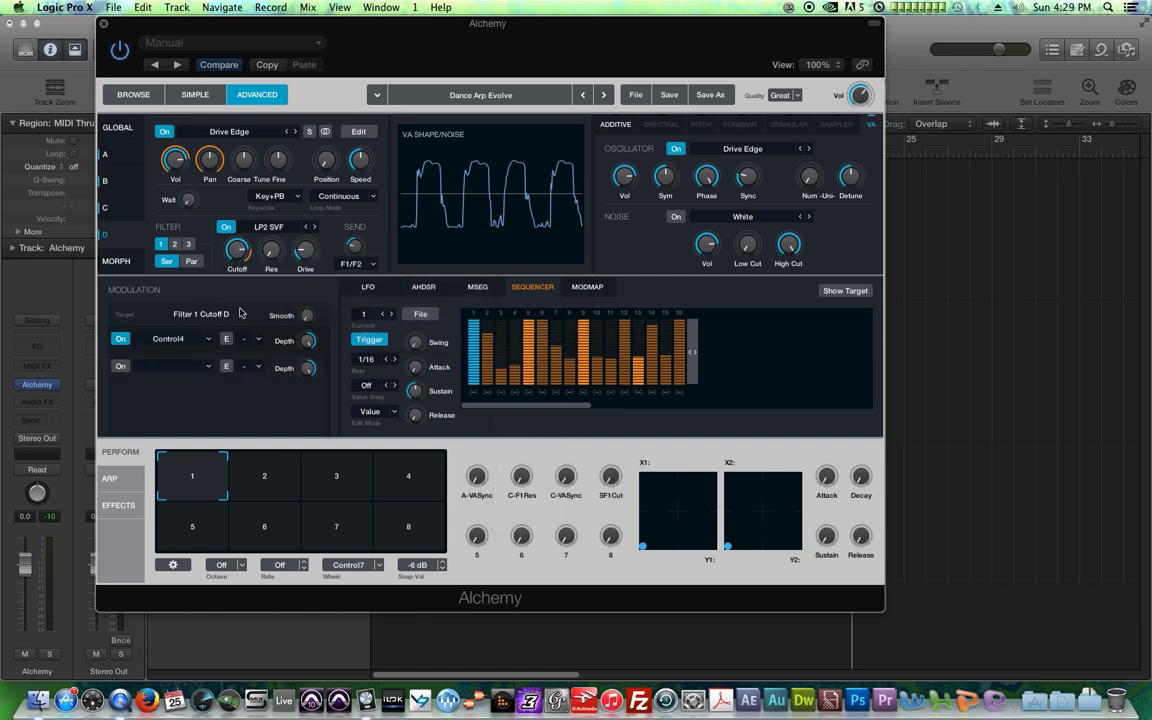
# Assign performance Control5 to modulate the cutoff of the global LP2 SVF filter
pyautogui.click(117, 130)
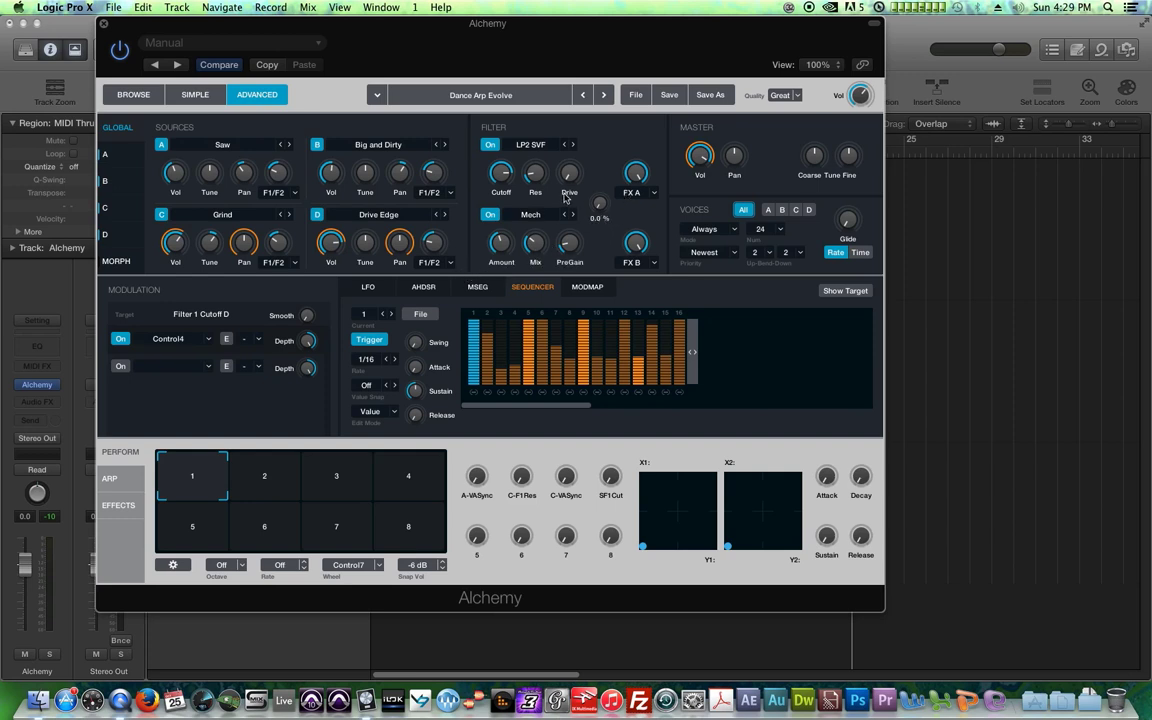
pyautogui.rightClick(503, 177)
pyautogui.moveTo(555, 186)
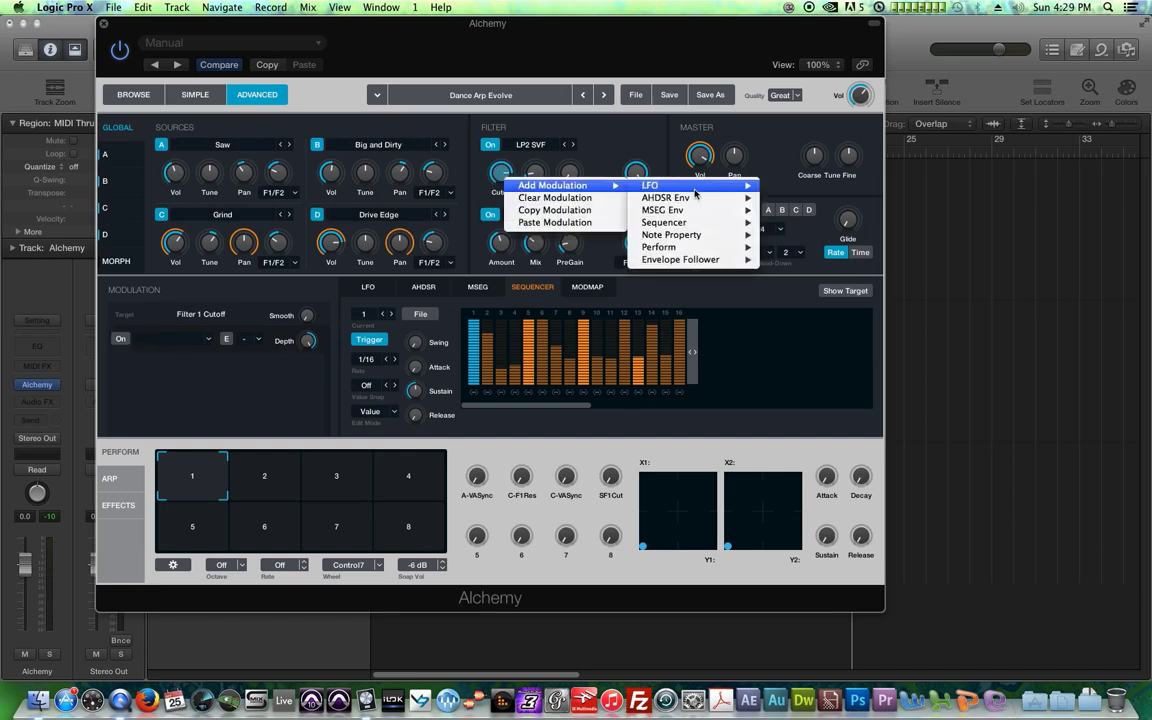
pyautogui.moveTo(714, 242)
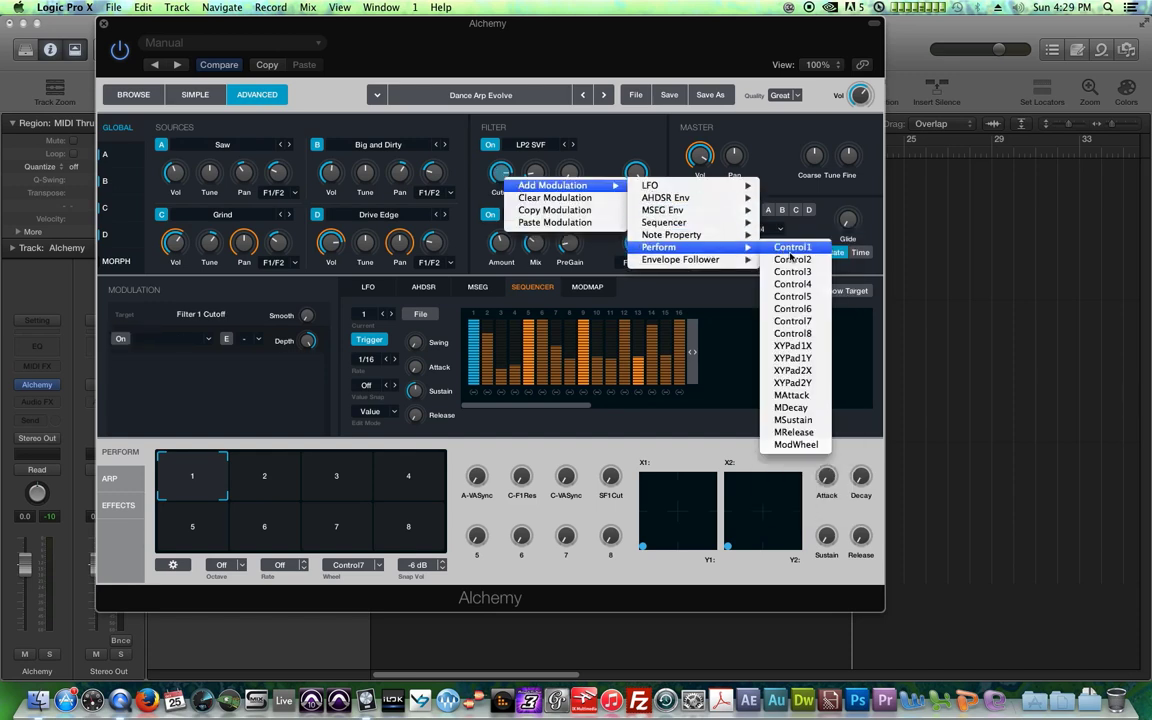
pyautogui.click(792, 299)
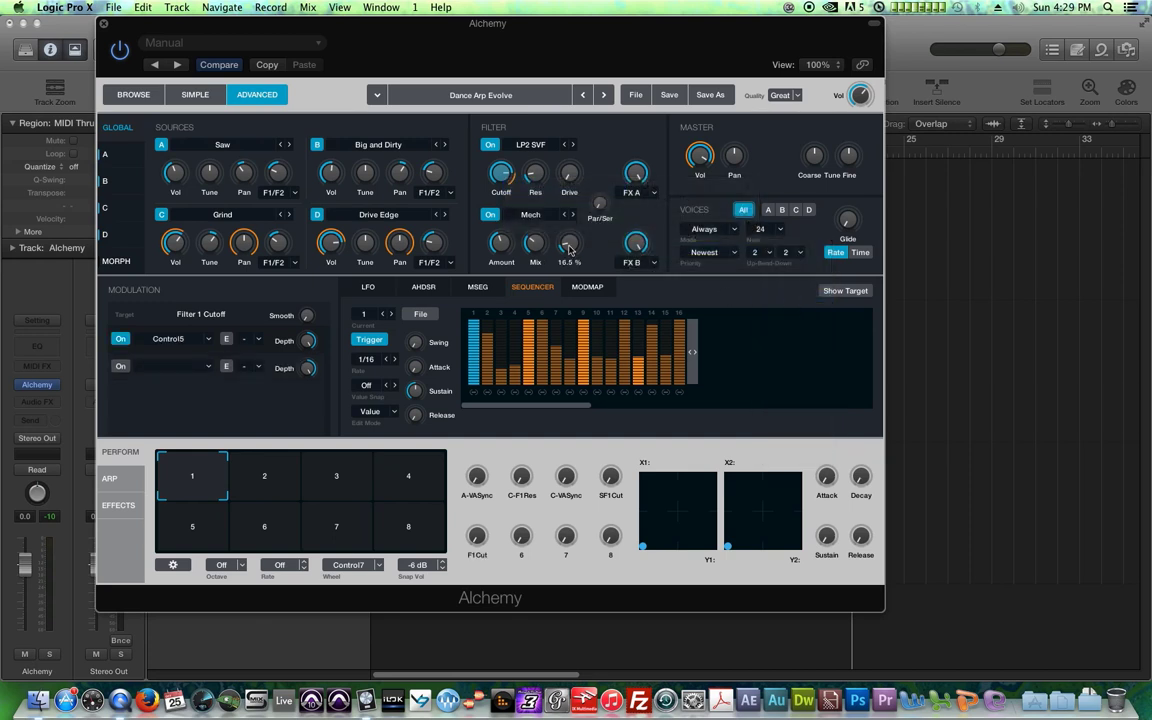
# Assign performance Control6 to modulate the Amount of the global Mech filter
pyautogui.click(499, 245)
pyautogui.rightClick(499, 247)
pyautogui.moveTo(560, 256)
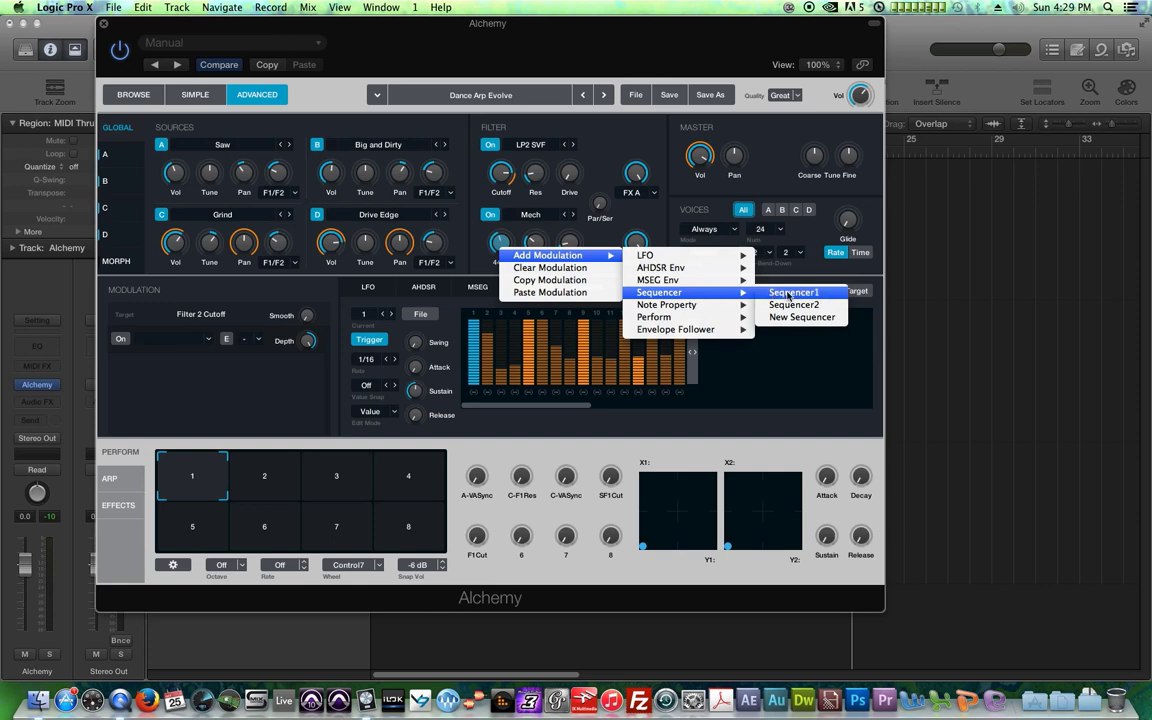
pyautogui.moveTo(718, 309)
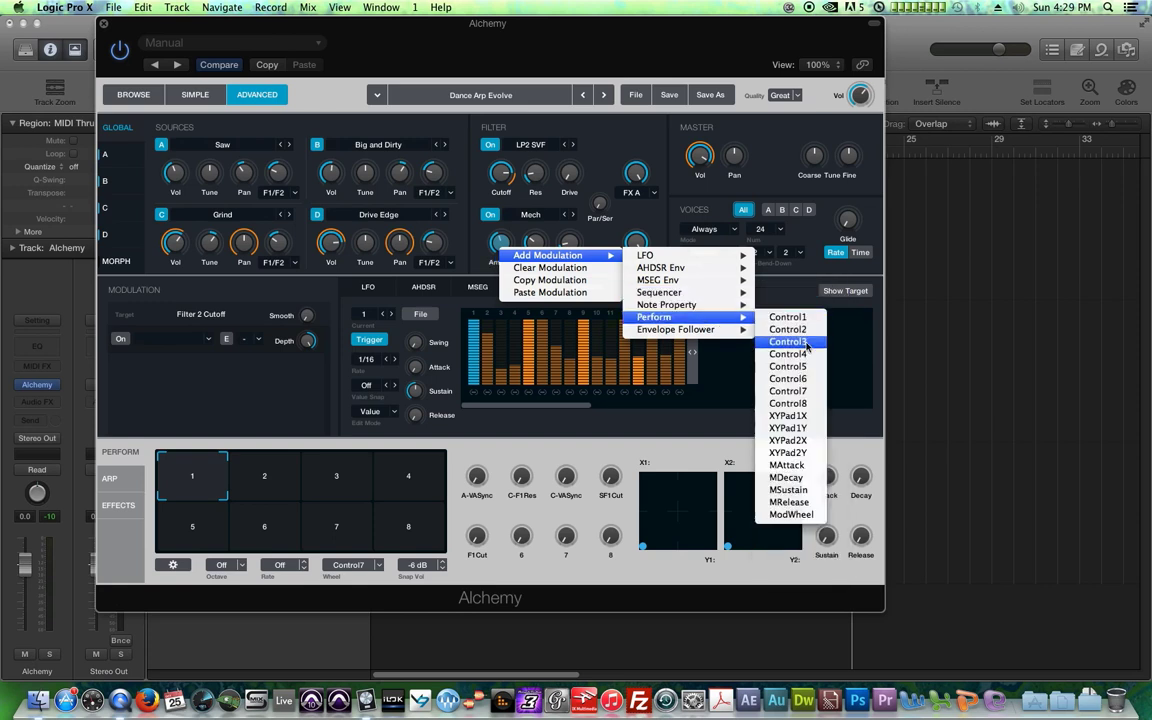
pyautogui.click(790, 379)
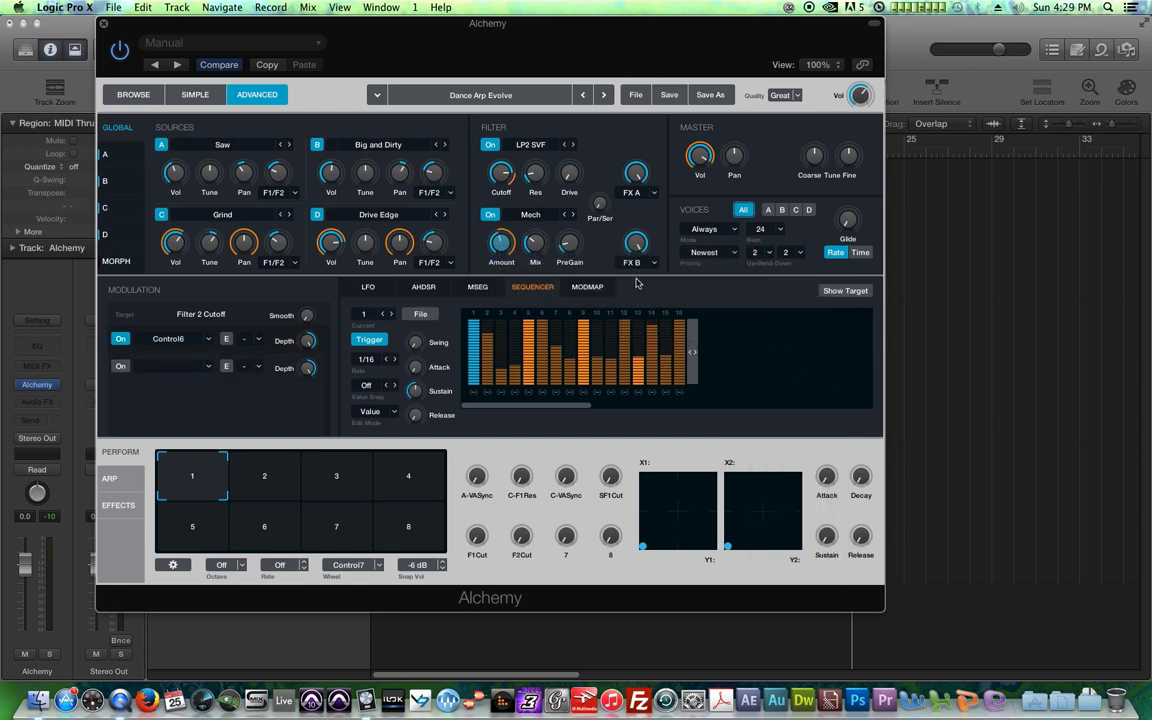
# Assign performance Control7 to modulate the Octave setting of source A's arpeggiator
pyautogui.click(110, 479)
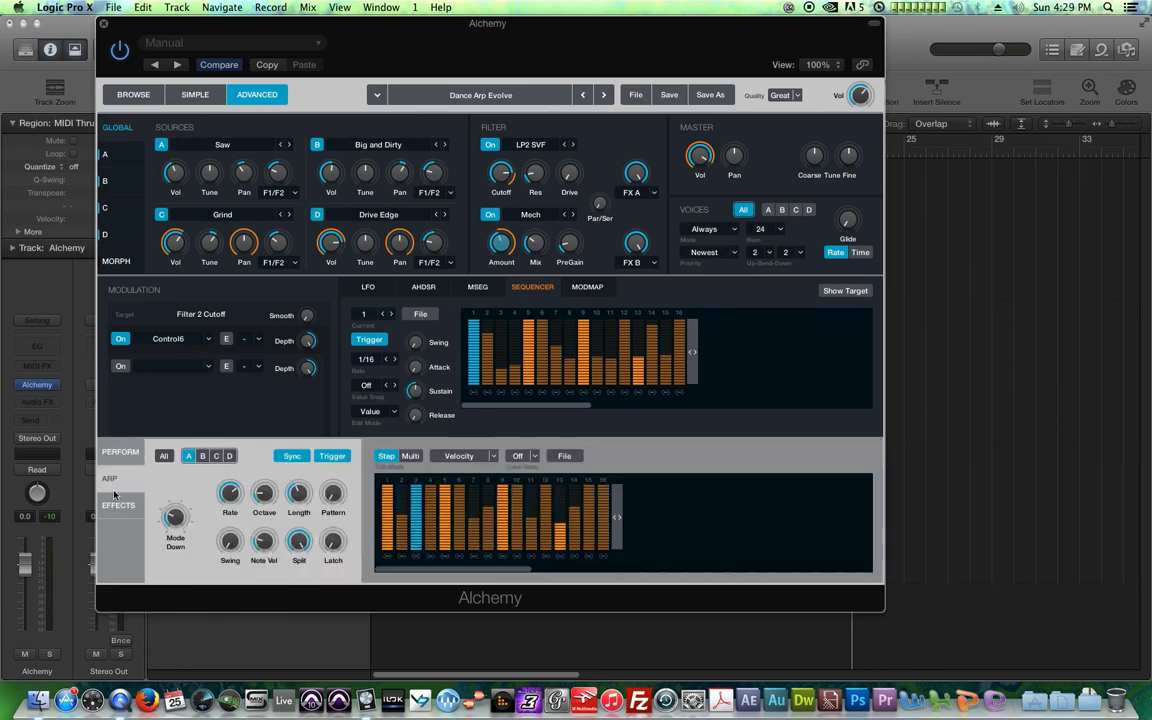
pyautogui.moveTo(230, 492)
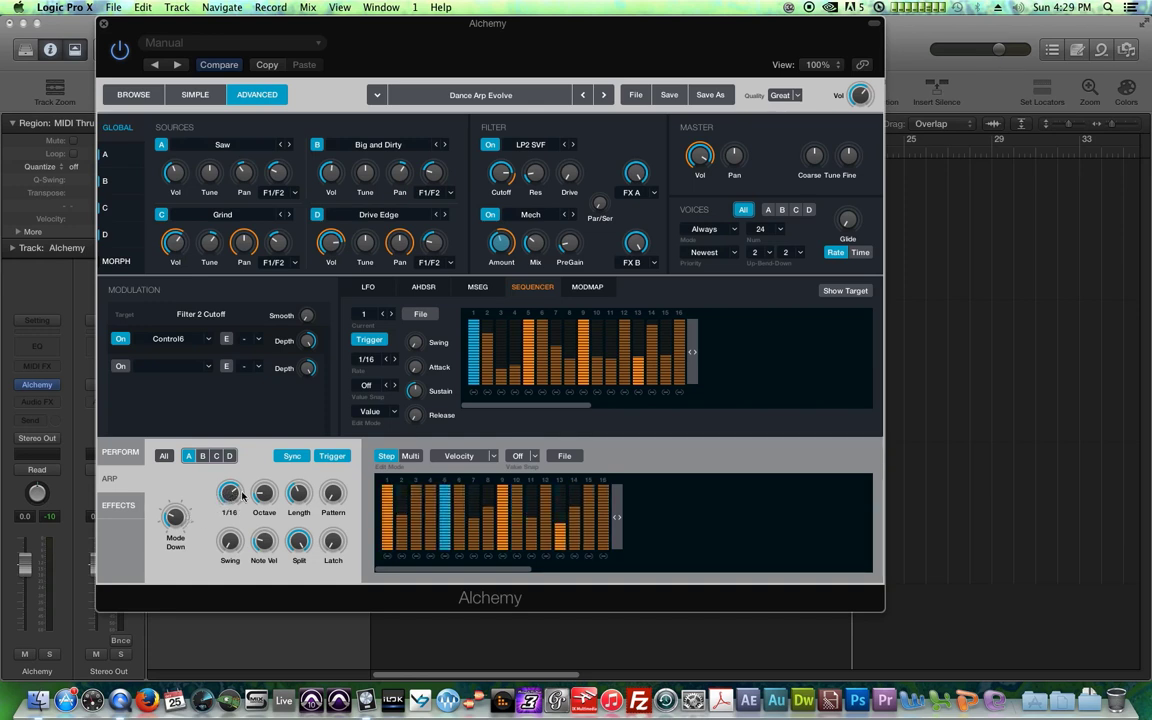
pyautogui.rightClick(266, 495)
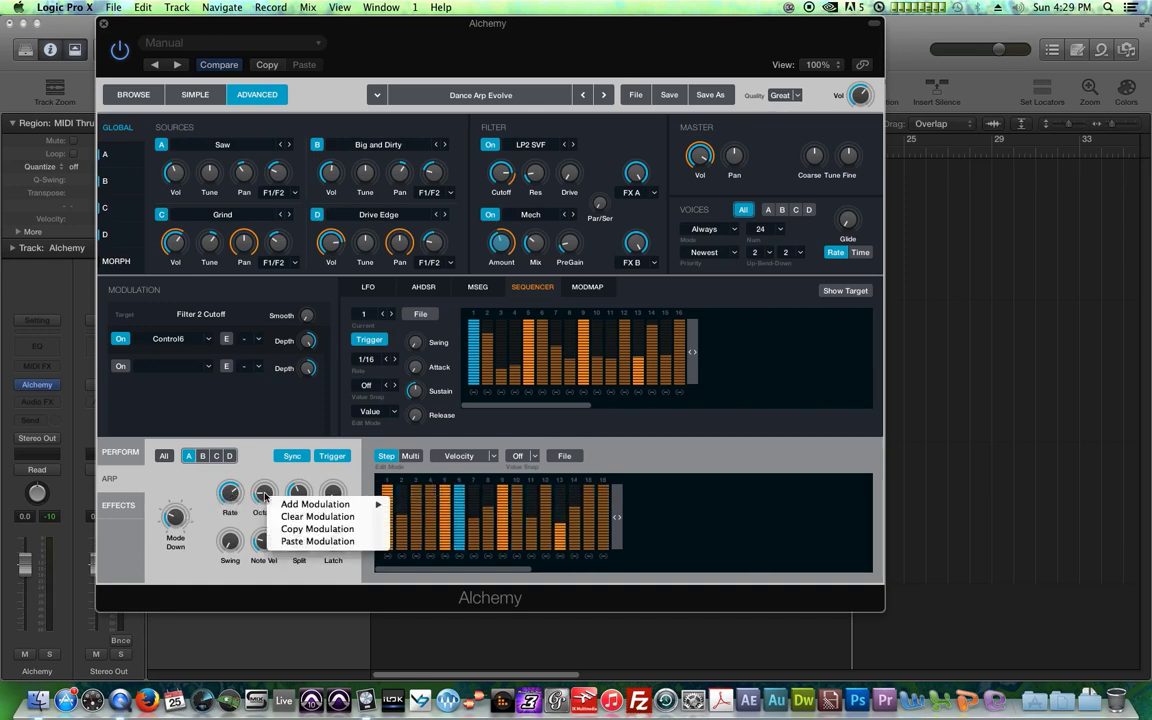
pyautogui.moveTo(304, 505)
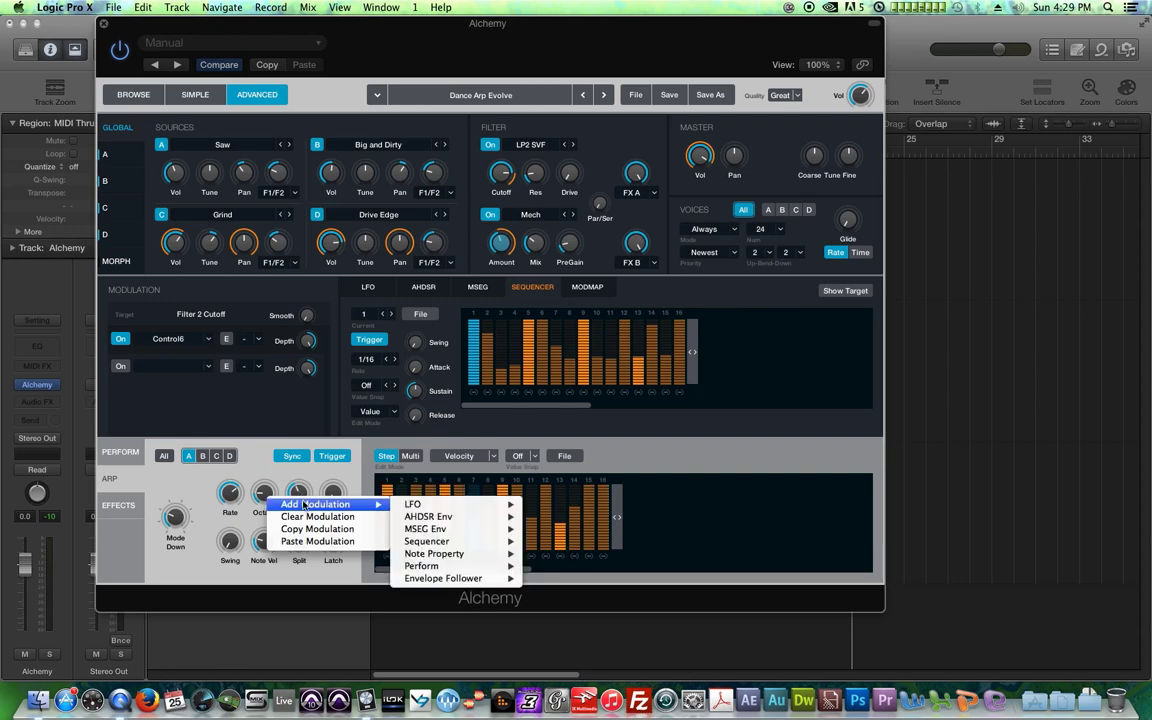
pyautogui.moveTo(500, 566)
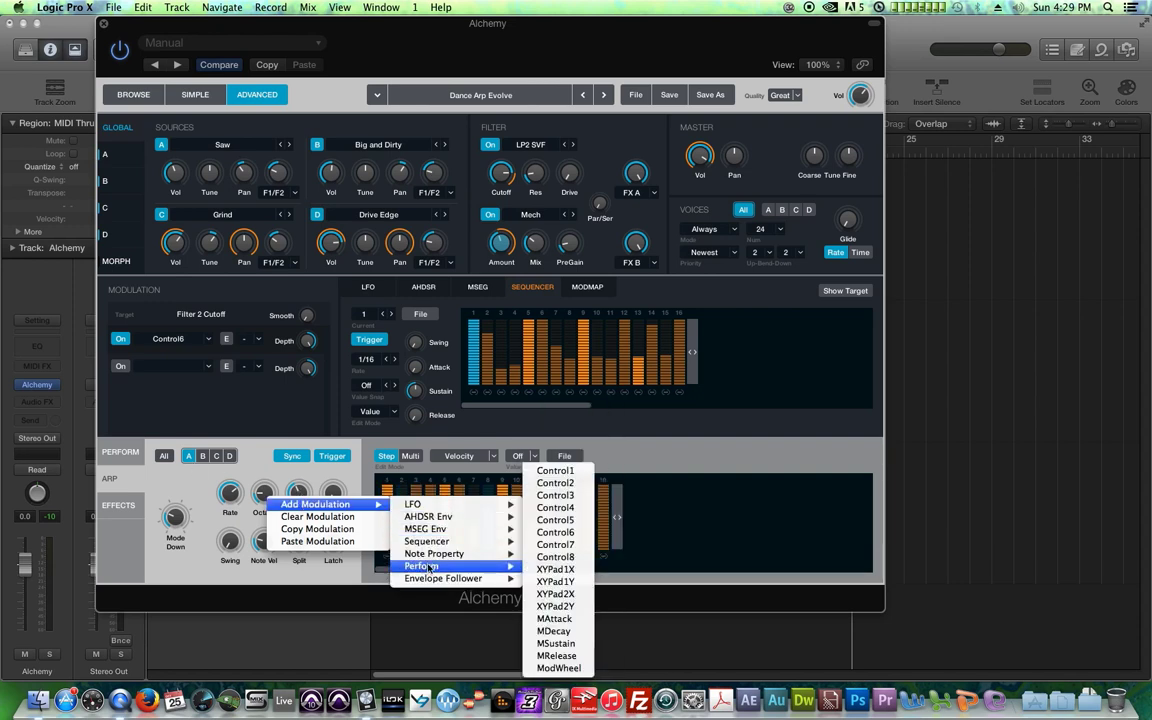
pyautogui.click(553, 545)
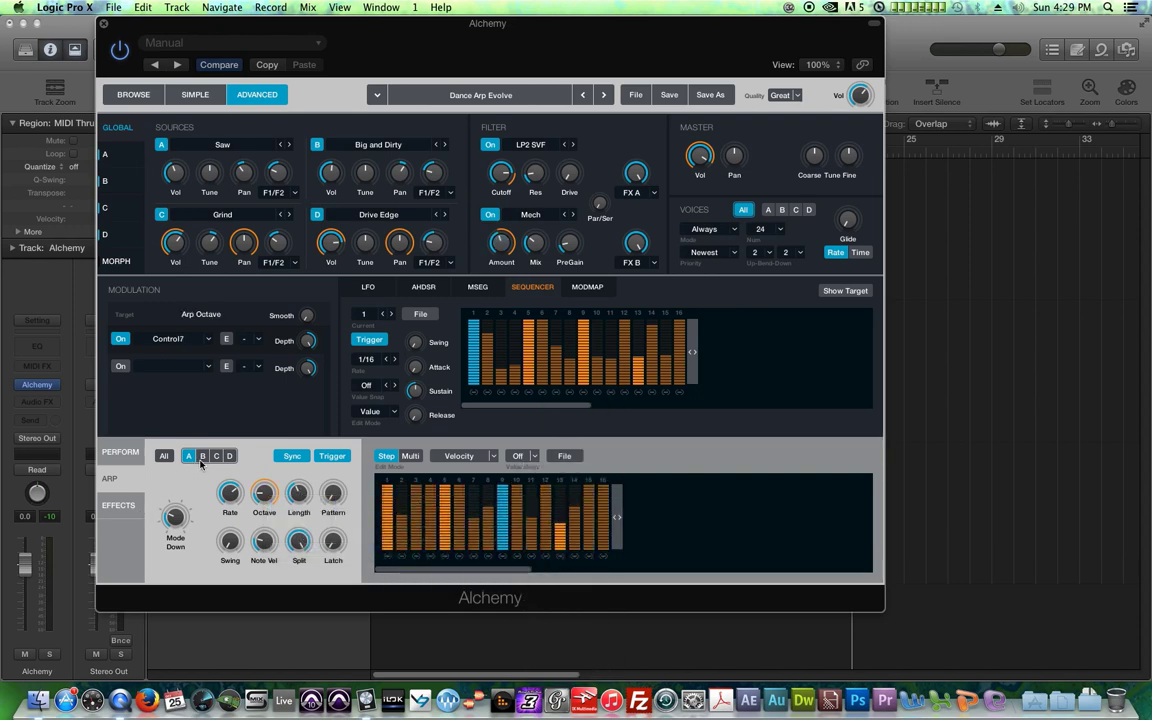
# Assign performance Control8 to modulate the Octave setting of source B's arpeggiator, and return to the performance controls
pyautogui.rightClick(268, 496)
pyautogui.moveTo(297, 507)
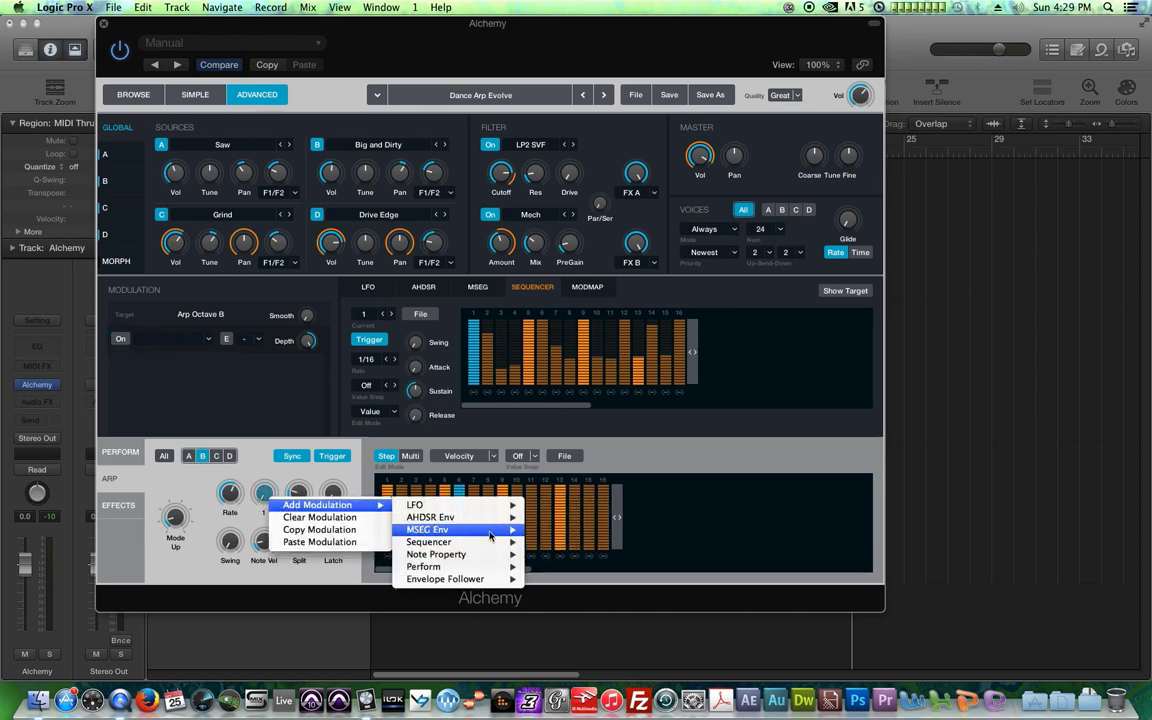
pyautogui.moveTo(480, 555)
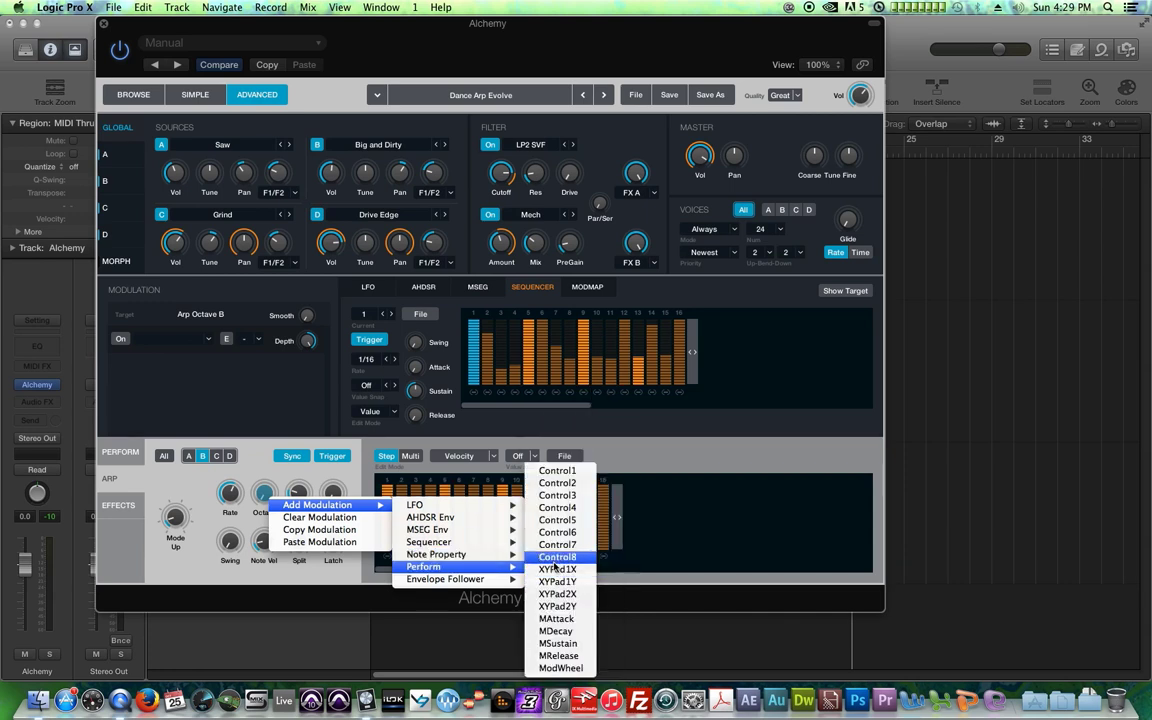
pyautogui.click(553, 557)
pyautogui.click(121, 458)
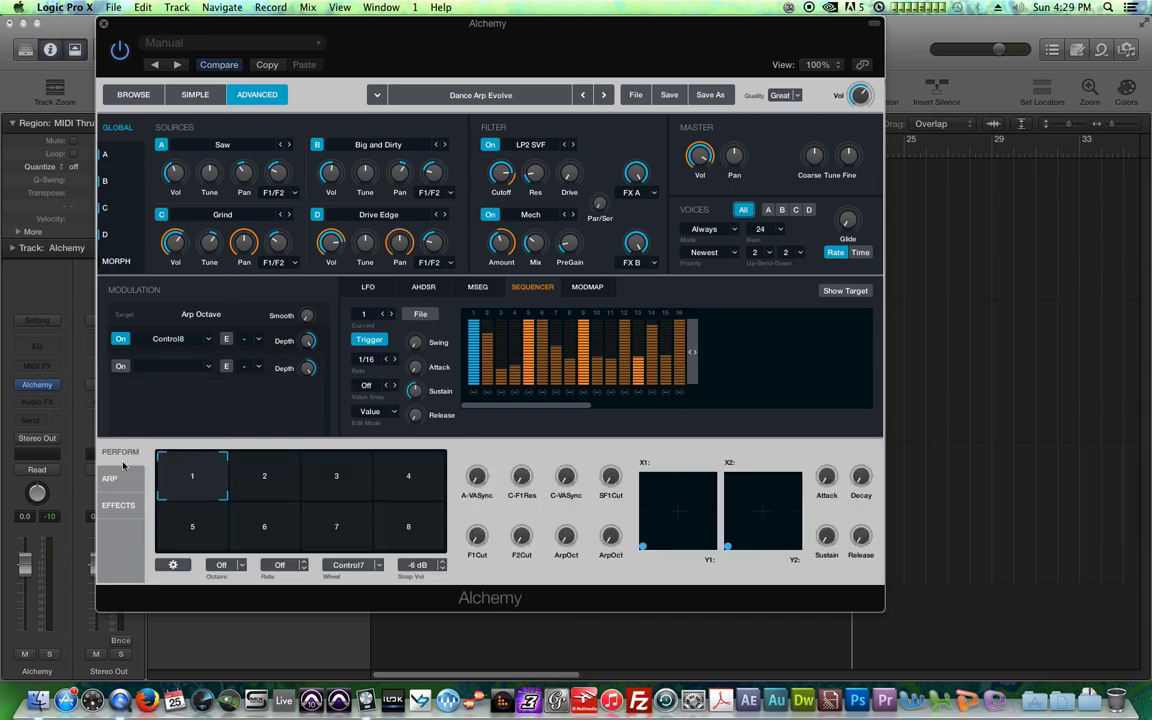
# Look over sources D and C and inspect the modulation of source C's oscillator sync
pyautogui.moveTo(487, 536)
pyautogui.click(106, 234)
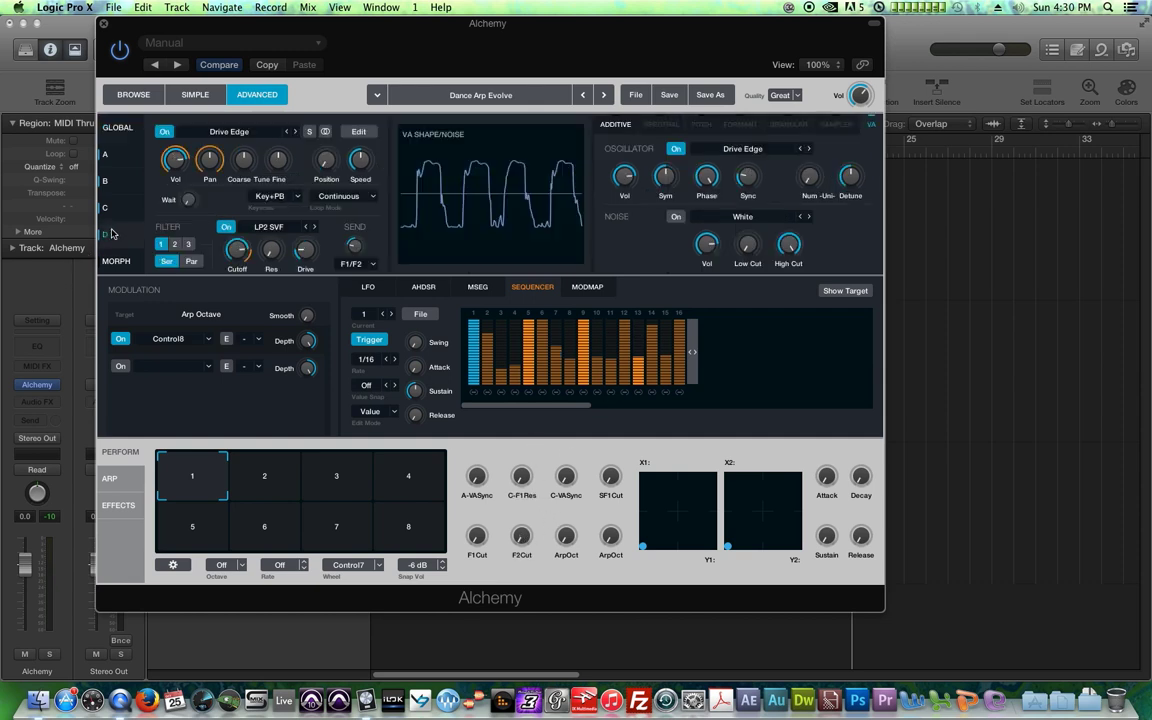
pyautogui.click(105, 206)
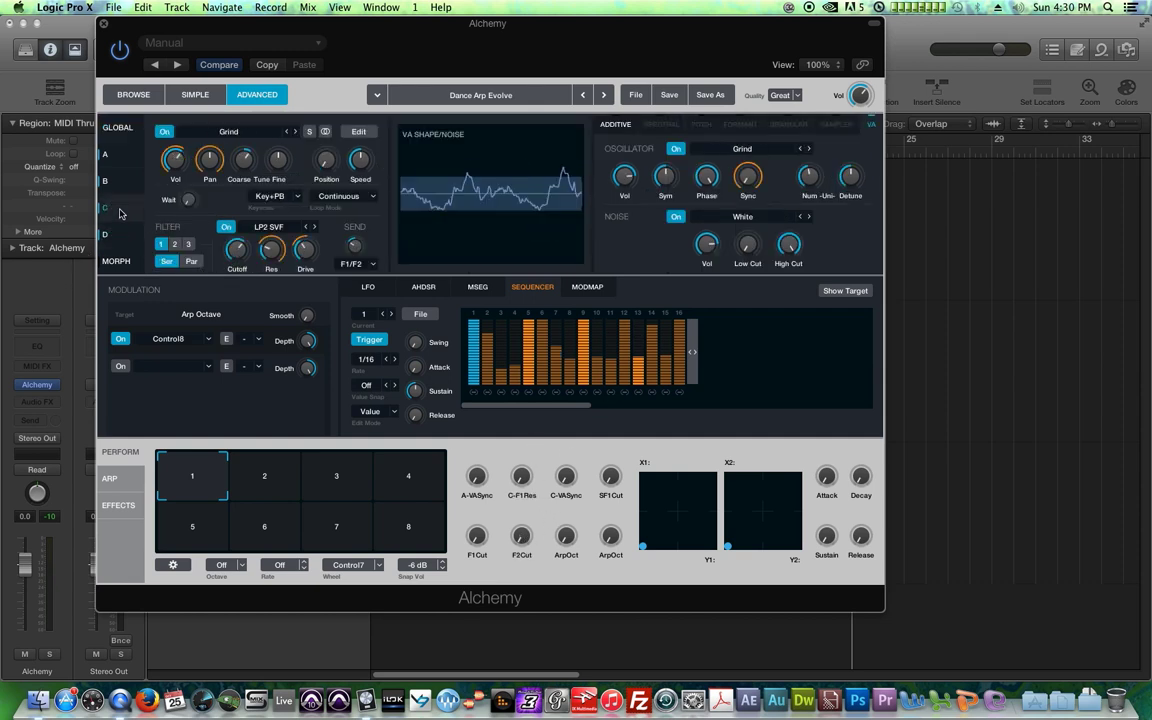
pyautogui.click(748, 175)
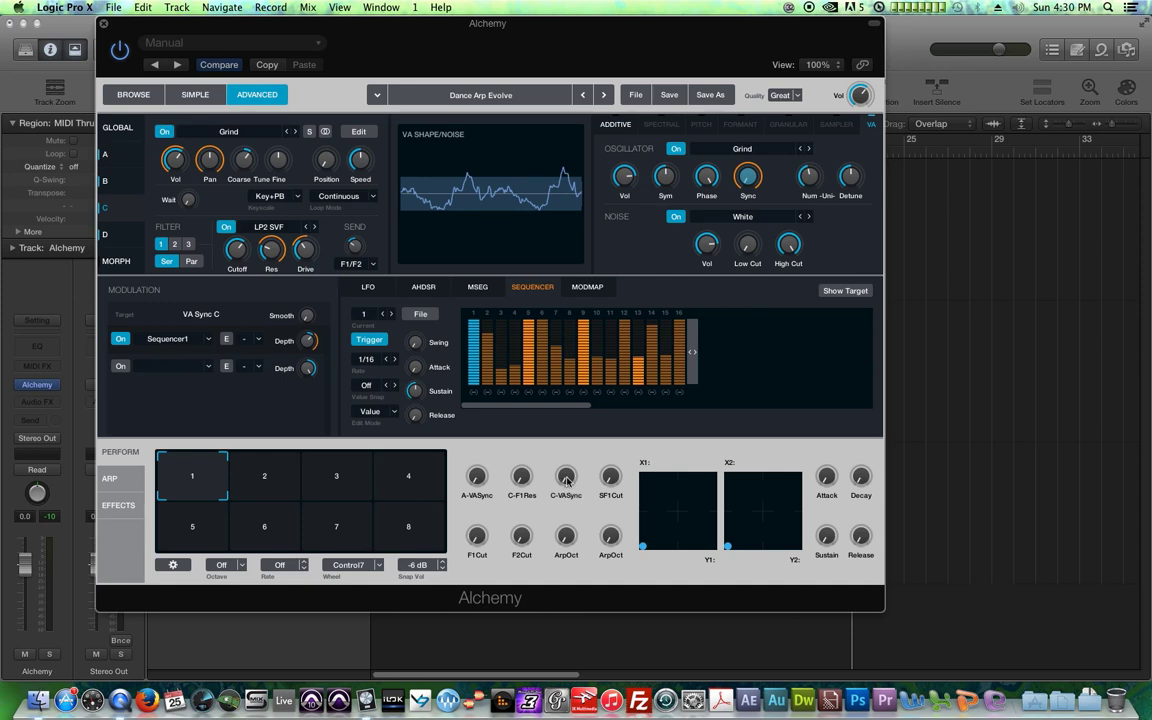
# Assign performance Control3 to modulate the Length of source A's arpeggiator
pyautogui.click(121, 481)
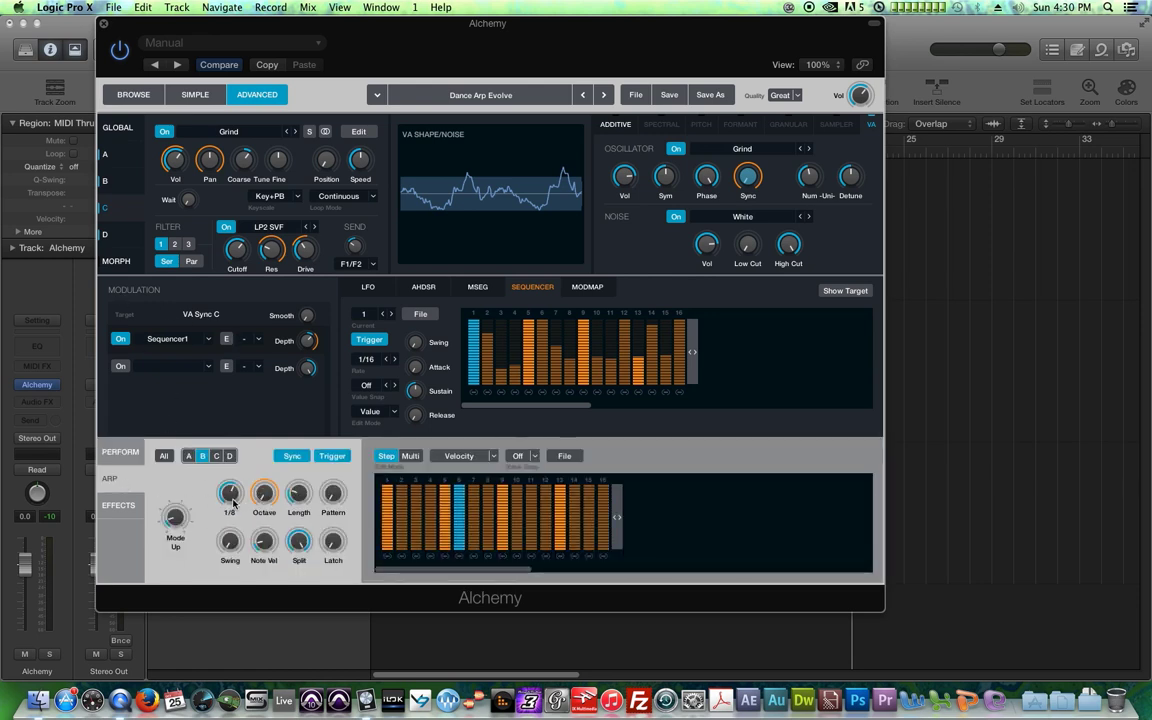
pyautogui.click(189, 458)
pyautogui.rightClick(302, 496)
pyautogui.moveTo(329, 503)
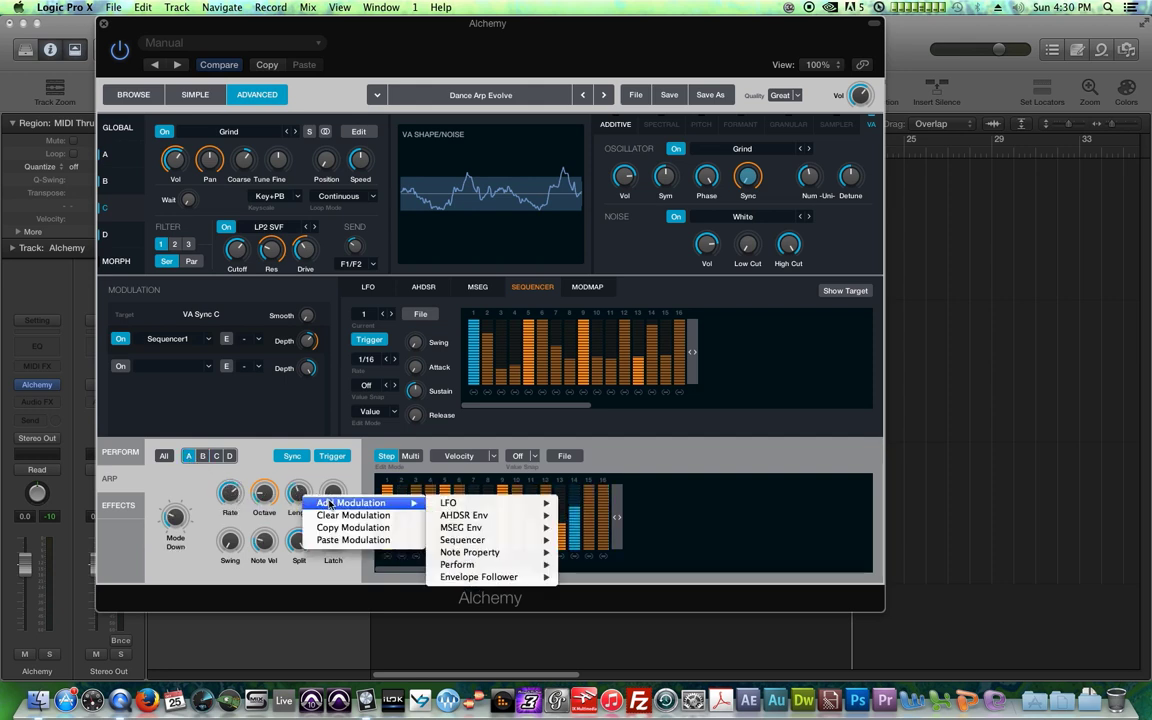
pyautogui.moveTo(530, 564)
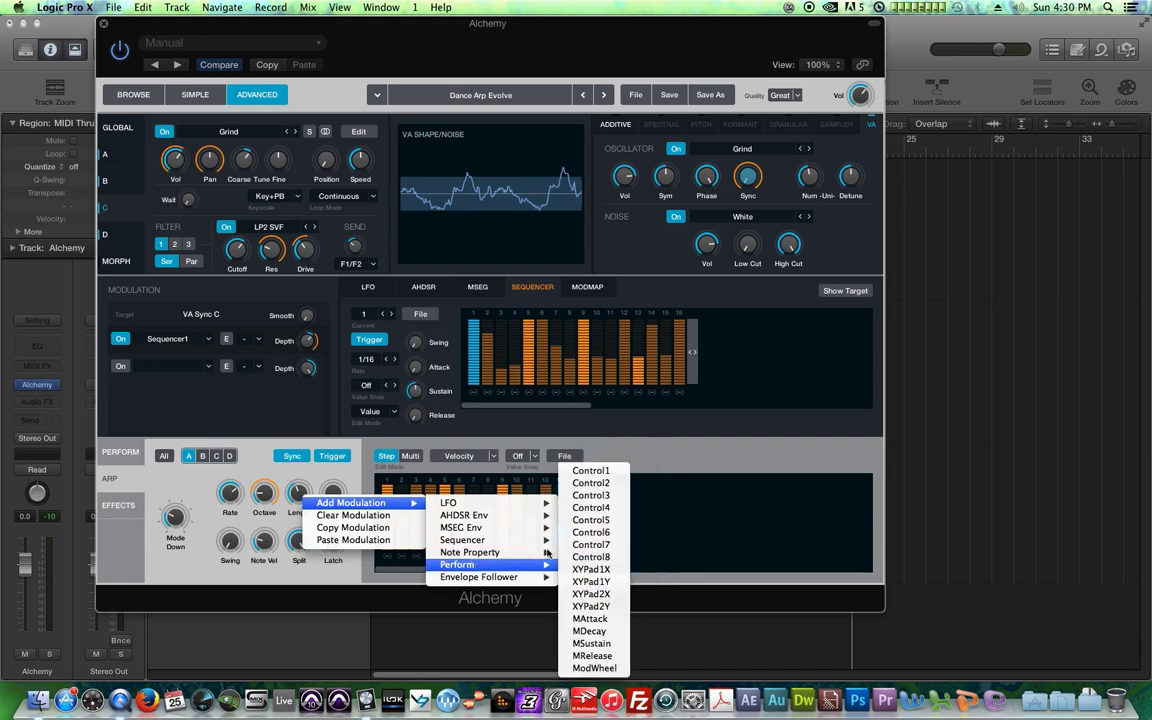
pyautogui.click(590, 495)
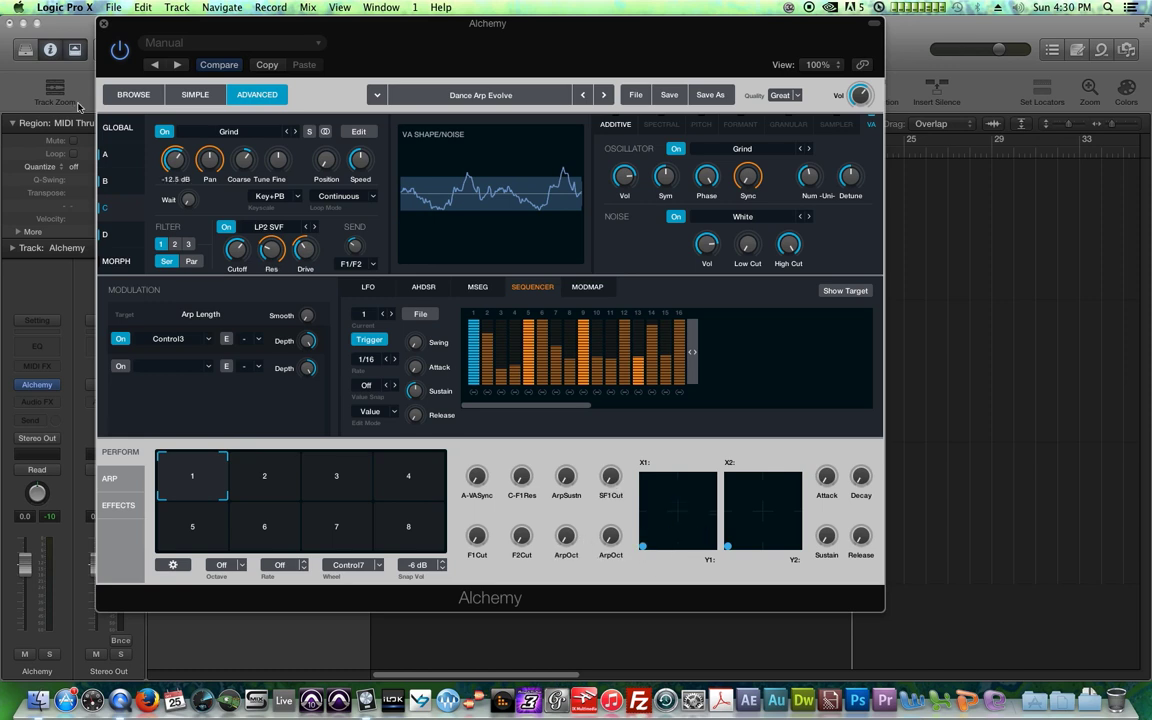
# Look through the Main, A and B effects racks and try out the first XY pad in the performance controls
pyautogui.click(106, 127)
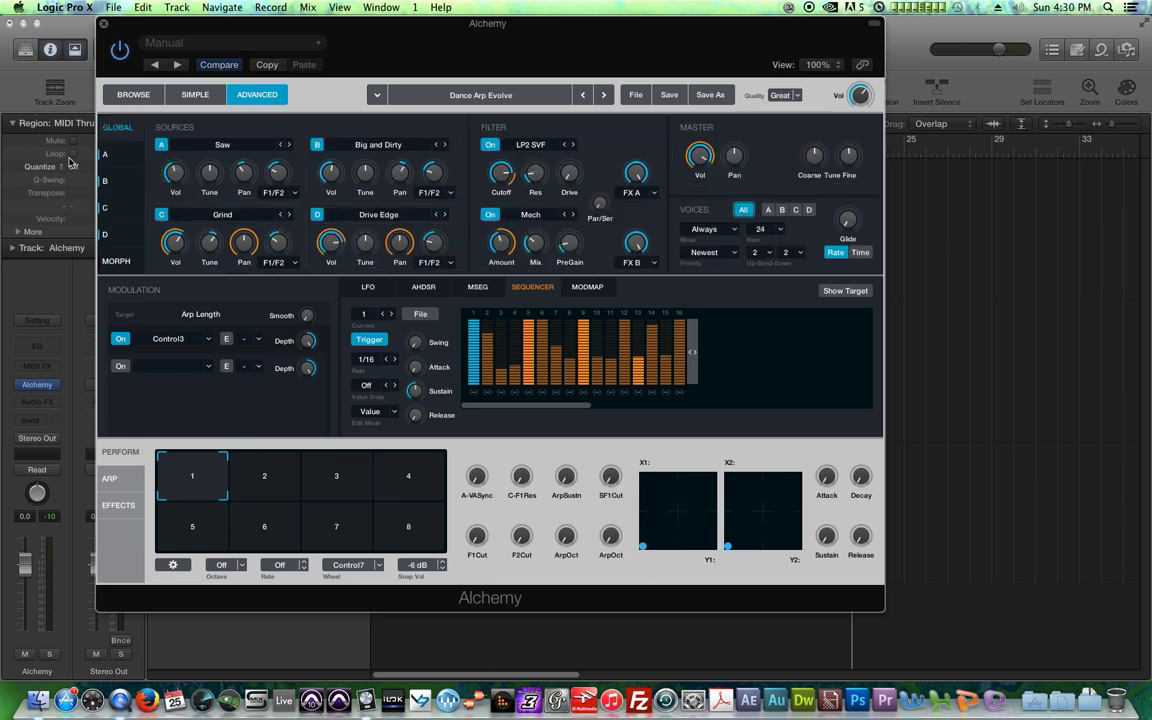
pyautogui.click(119, 506)
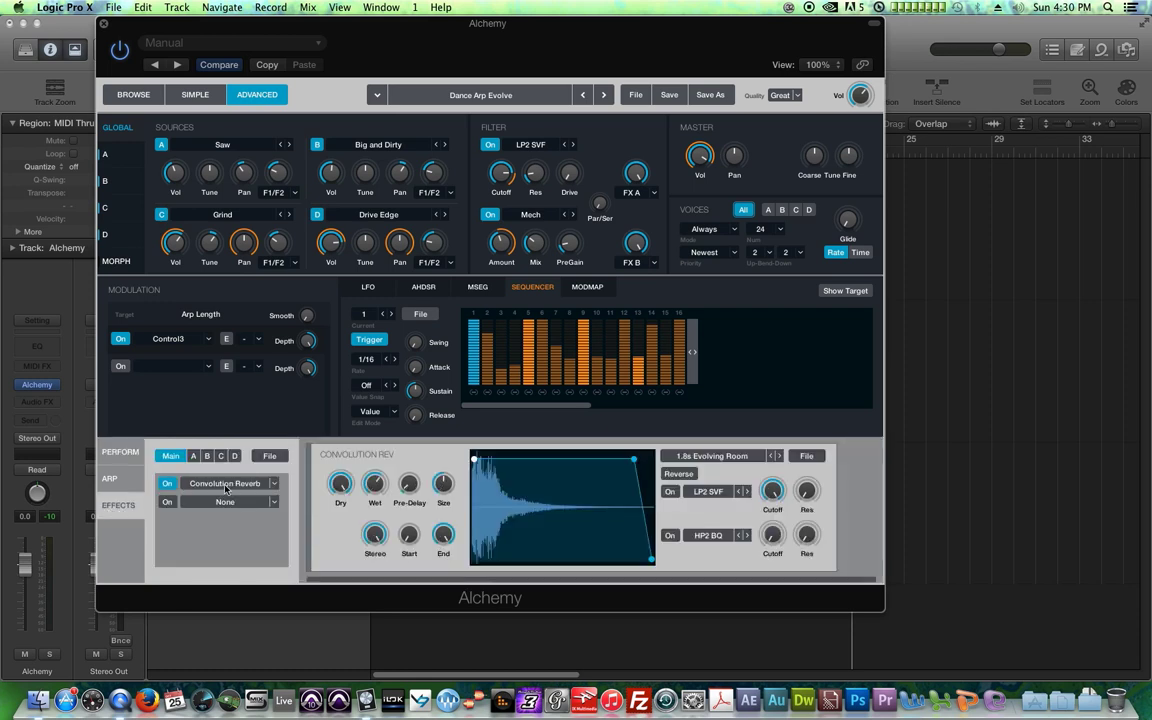
pyautogui.click(194, 456)
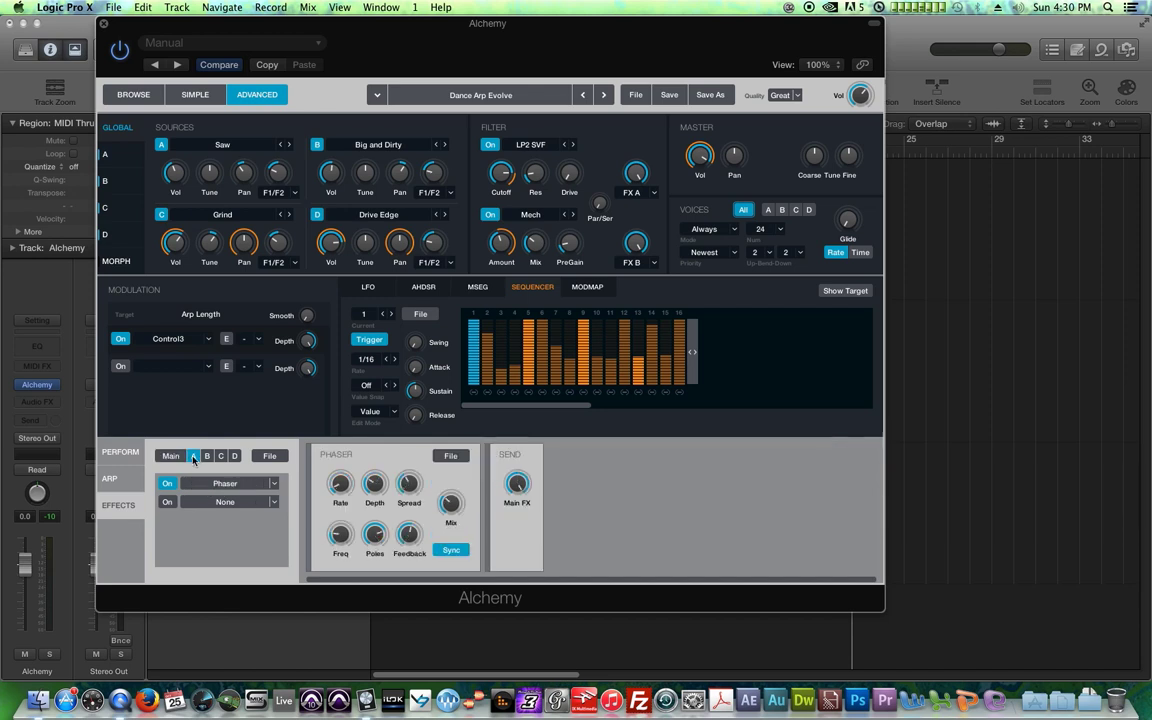
pyautogui.click(207, 456)
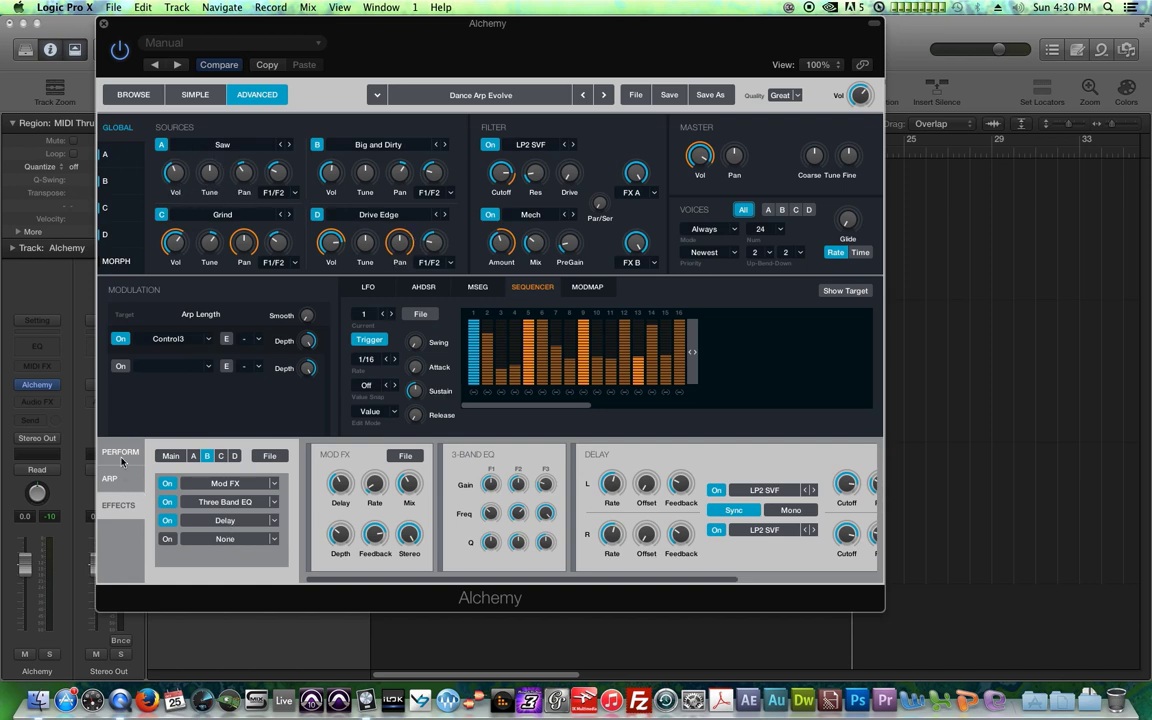
pyautogui.click(165, 456)
pyautogui.click(125, 453)
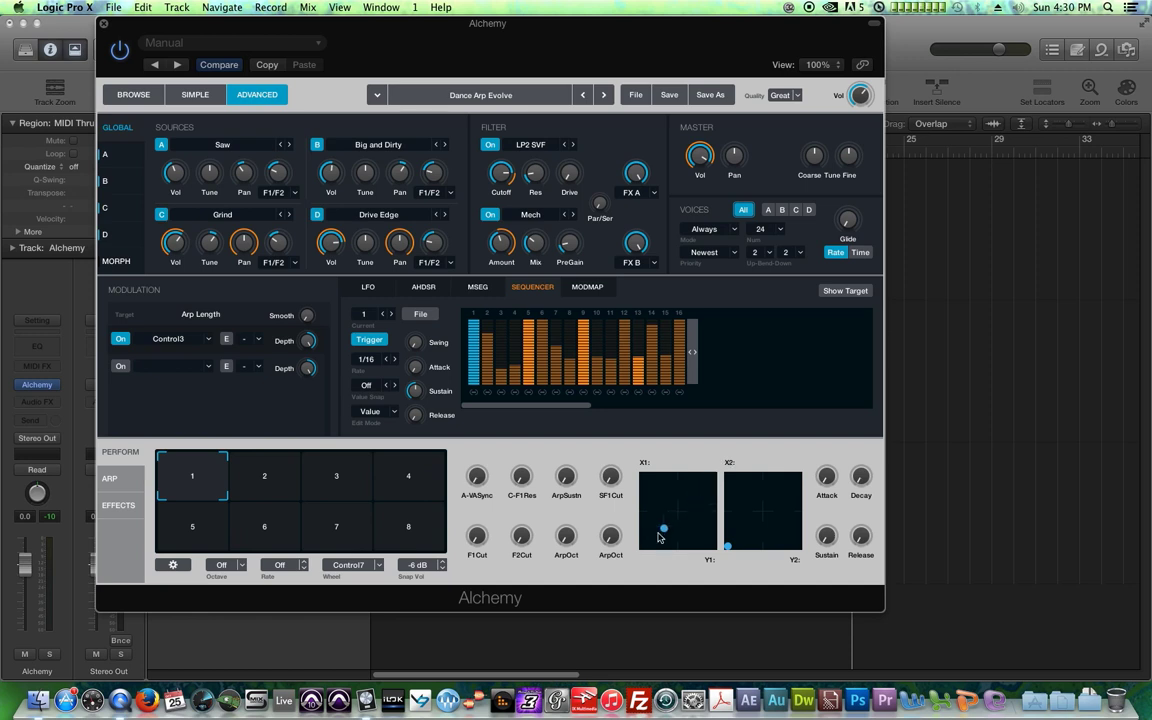
pyautogui.moveTo(642, 546); pyautogui.dragTo(627, 589)
# Assign XYPad1X to modulate the Wet level of the Convolution Reverb in the Main effects rack
pyautogui.click(118, 505)
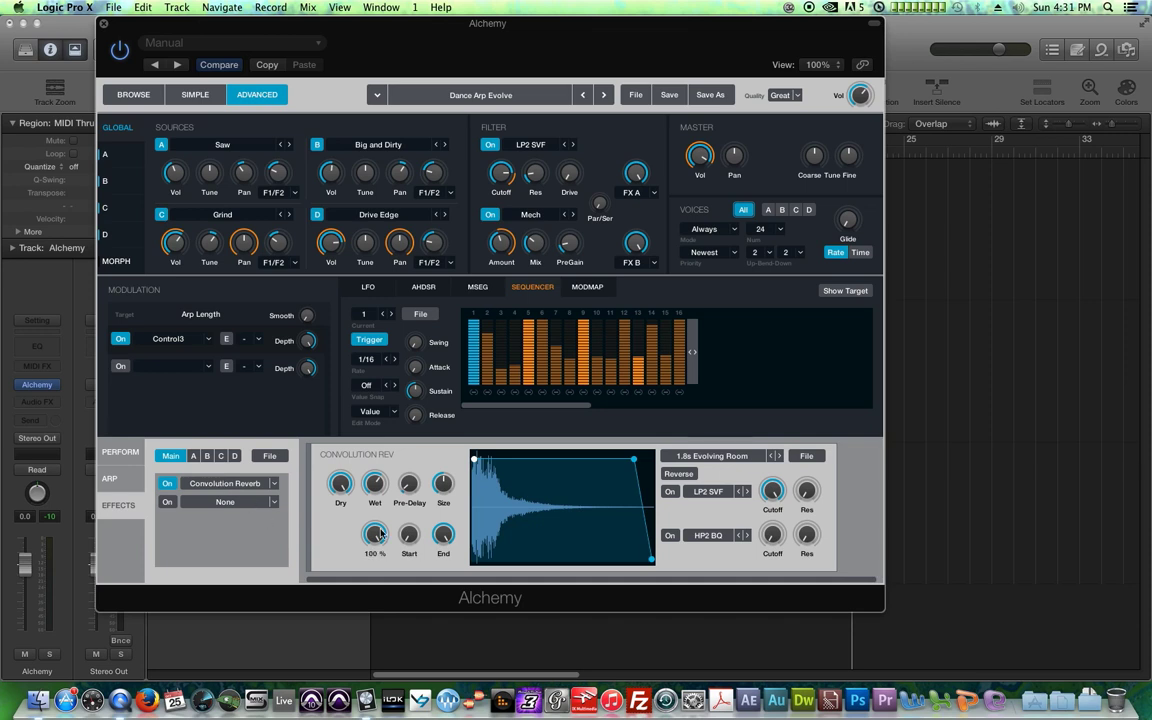
pyautogui.rightClick(377, 486)
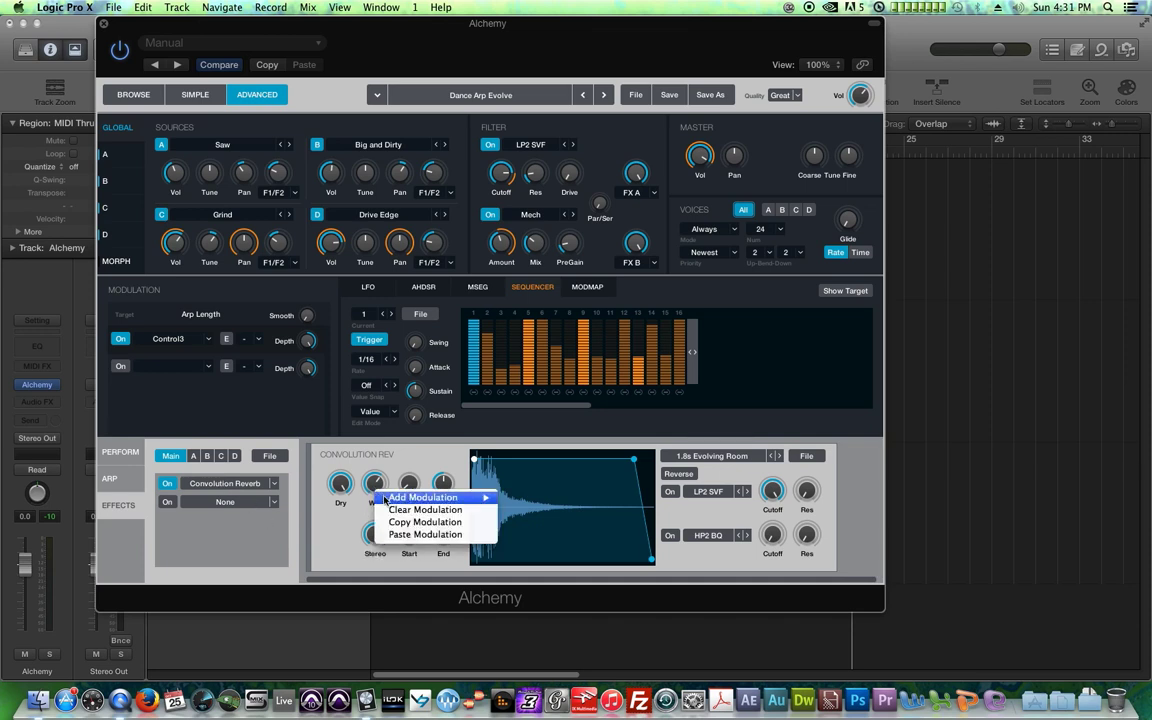
pyautogui.moveTo(455, 497)
pyautogui.moveTo(559, 564)
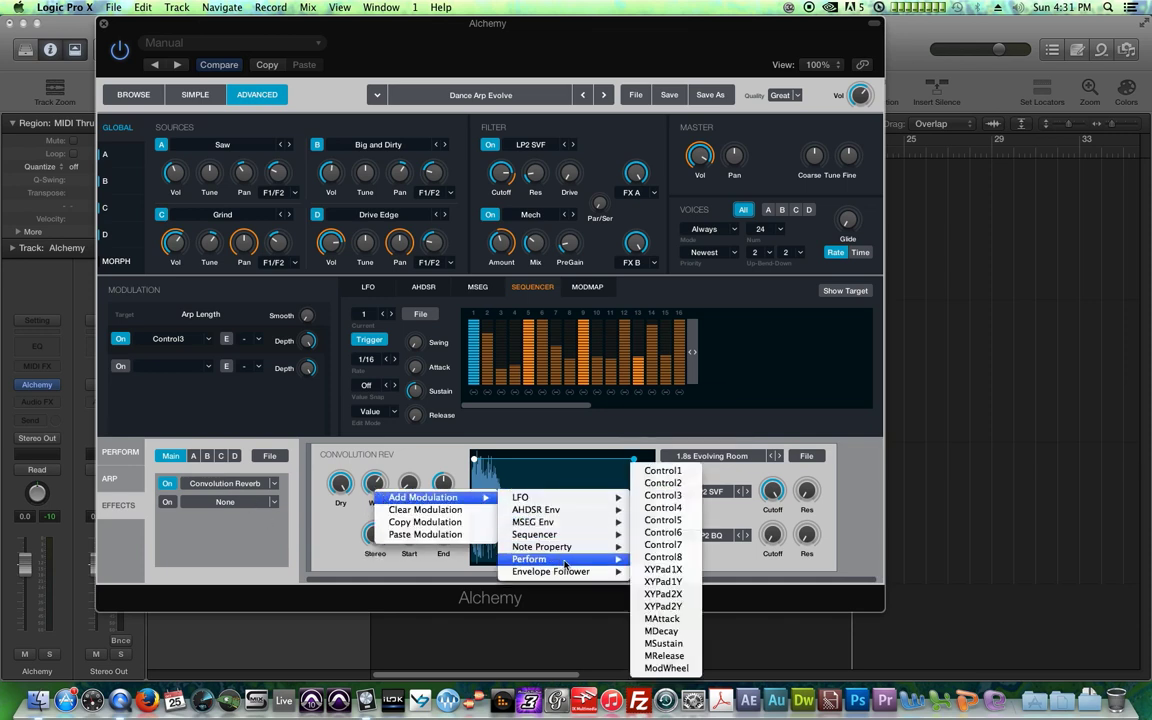
pyautogui.click(663, 569)
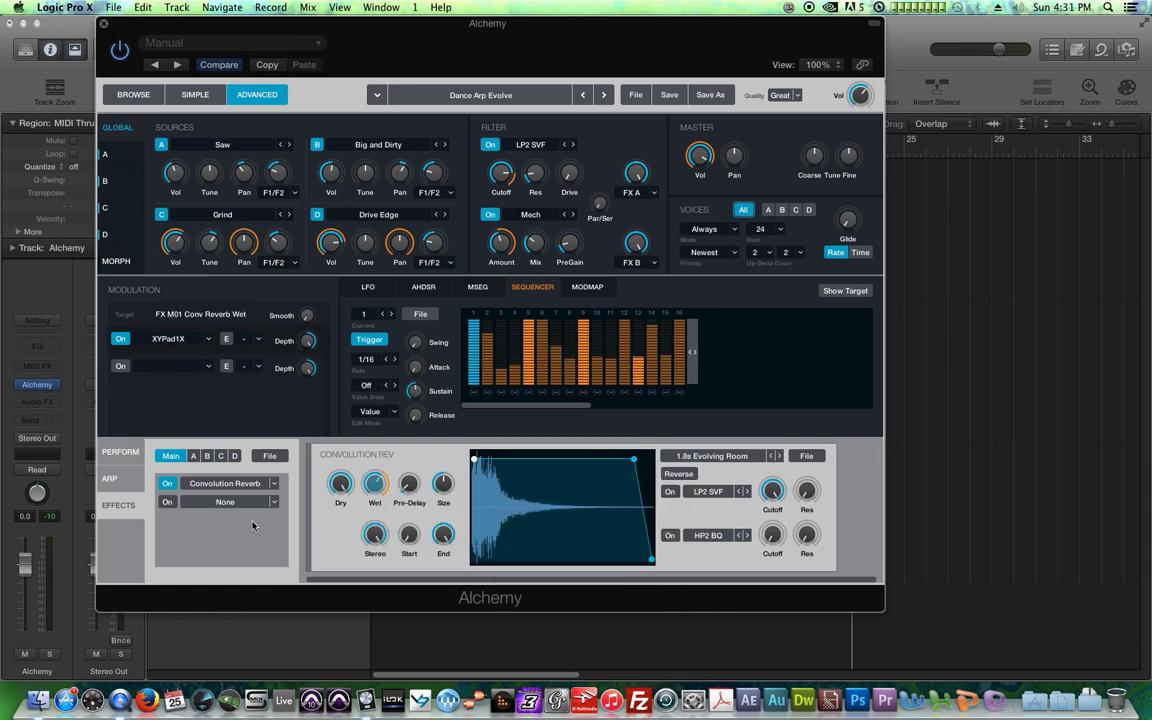
# Assign XYPad1Y to modulate the Mix of the Delay in effects rack B, and return to the performance controls
pyautogui.click(207, 456)
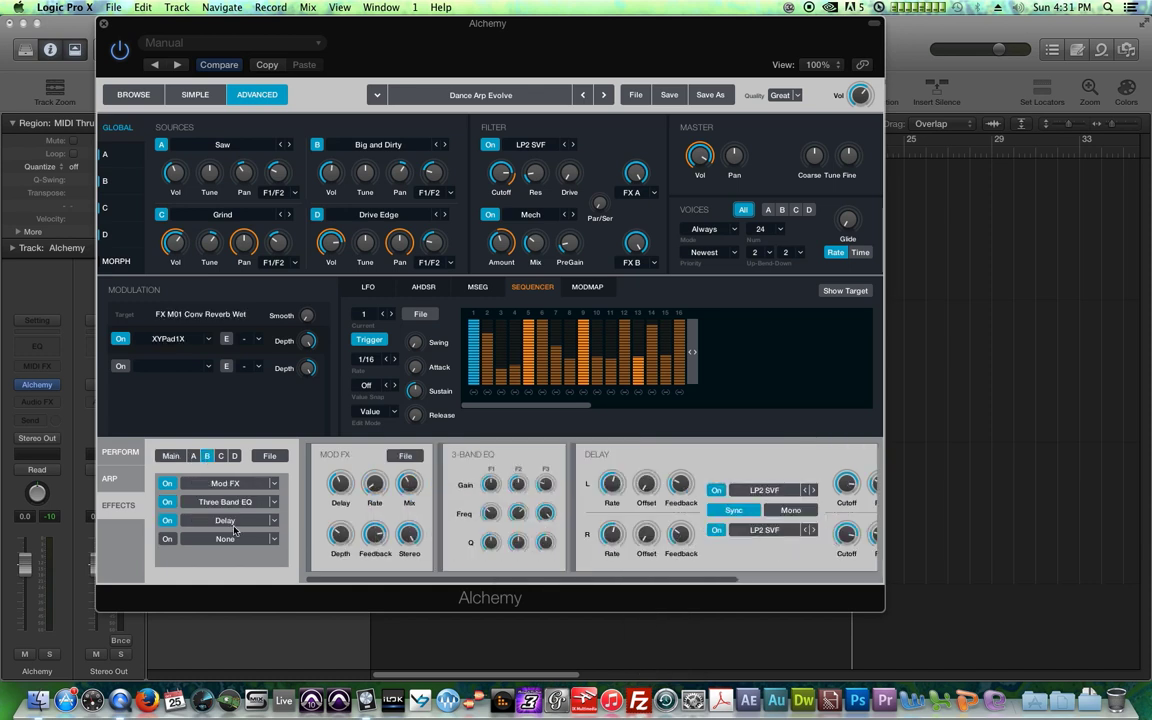
pyautogui.click(228, 521)
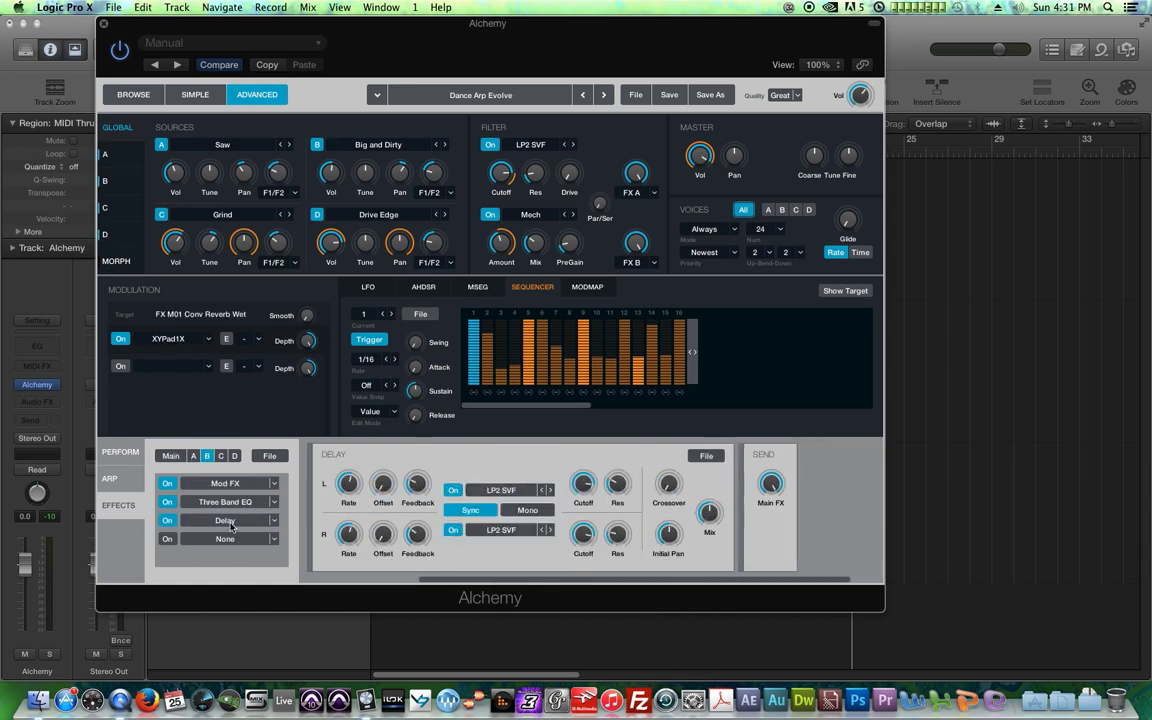
pyautogui.rightClick(707, 514)
pyautogui.moveTo(790, 439)
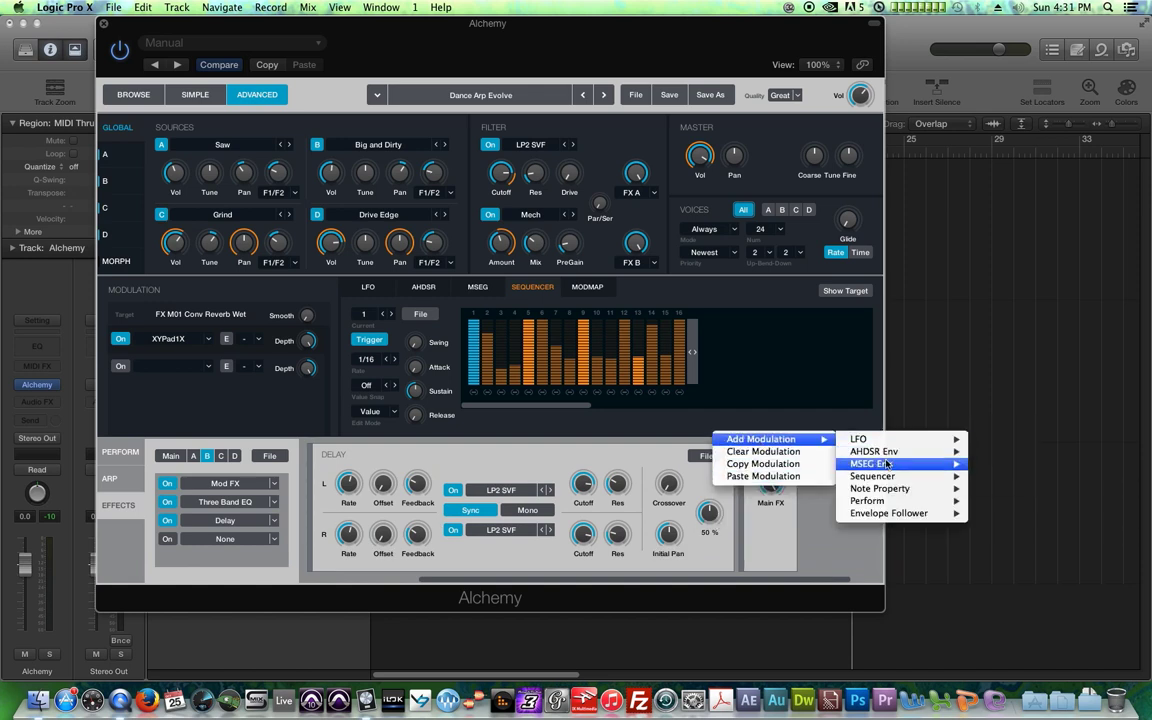
pyautogui.moveTo(905, 500)
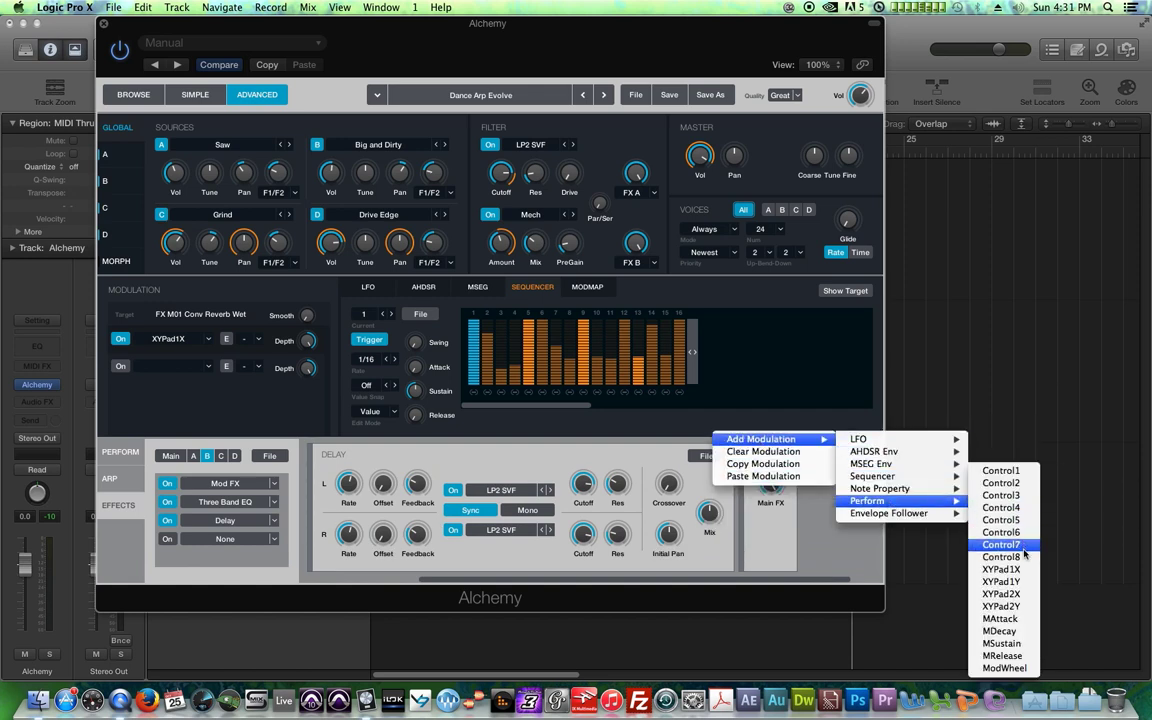
pyautogui.click(1001, 581)
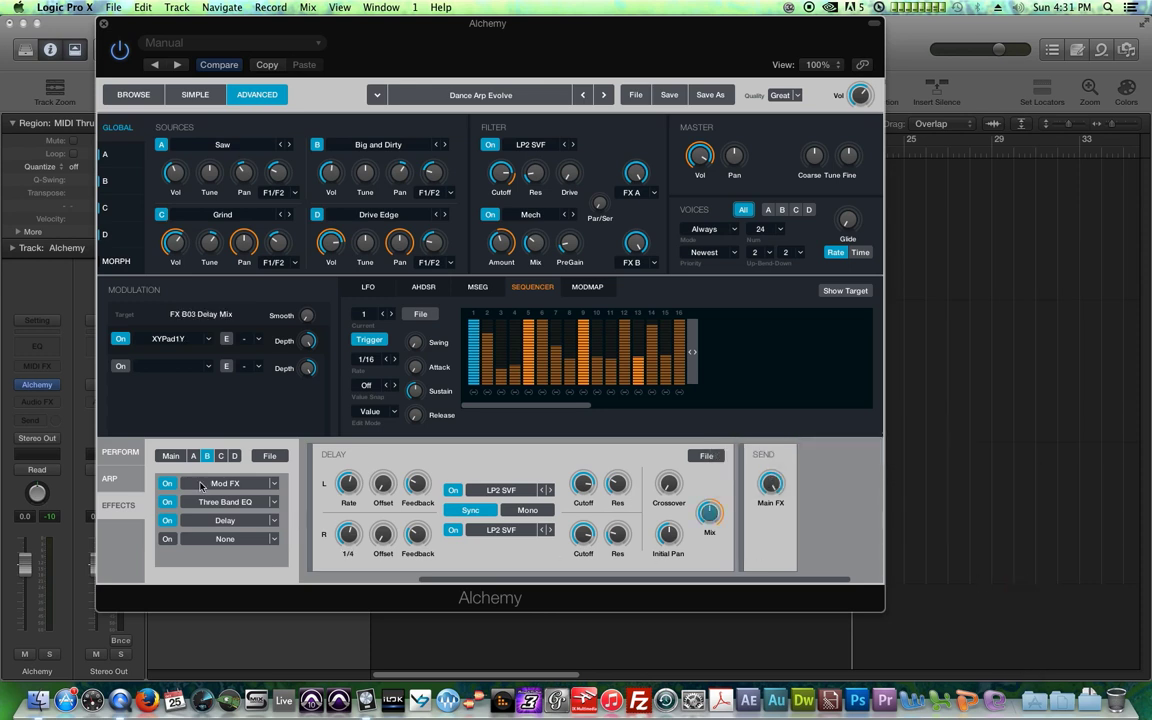
pyautogui.click(118, 452)
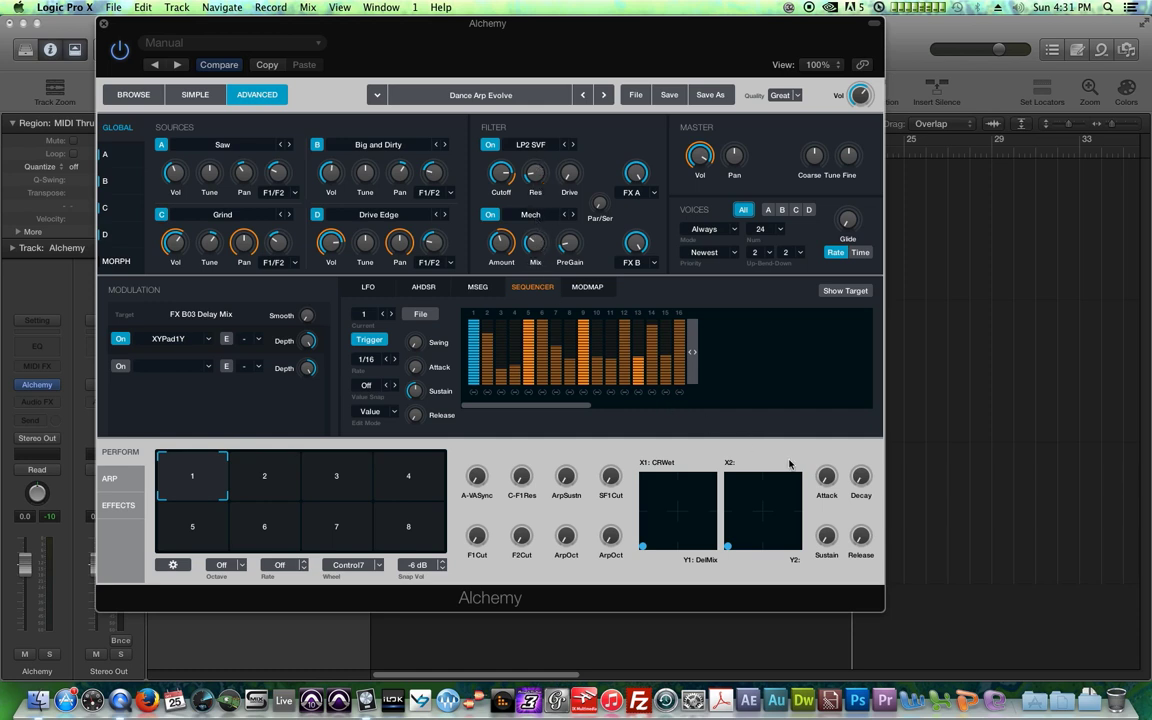
# Assign XYPad2X to modulate the Res setting of the LP2 SVF main filter
pyautogui.rightClick(535, 176)
pyautogui.moveTo(590, 185)
pyautogui.moveTo(736, 237)
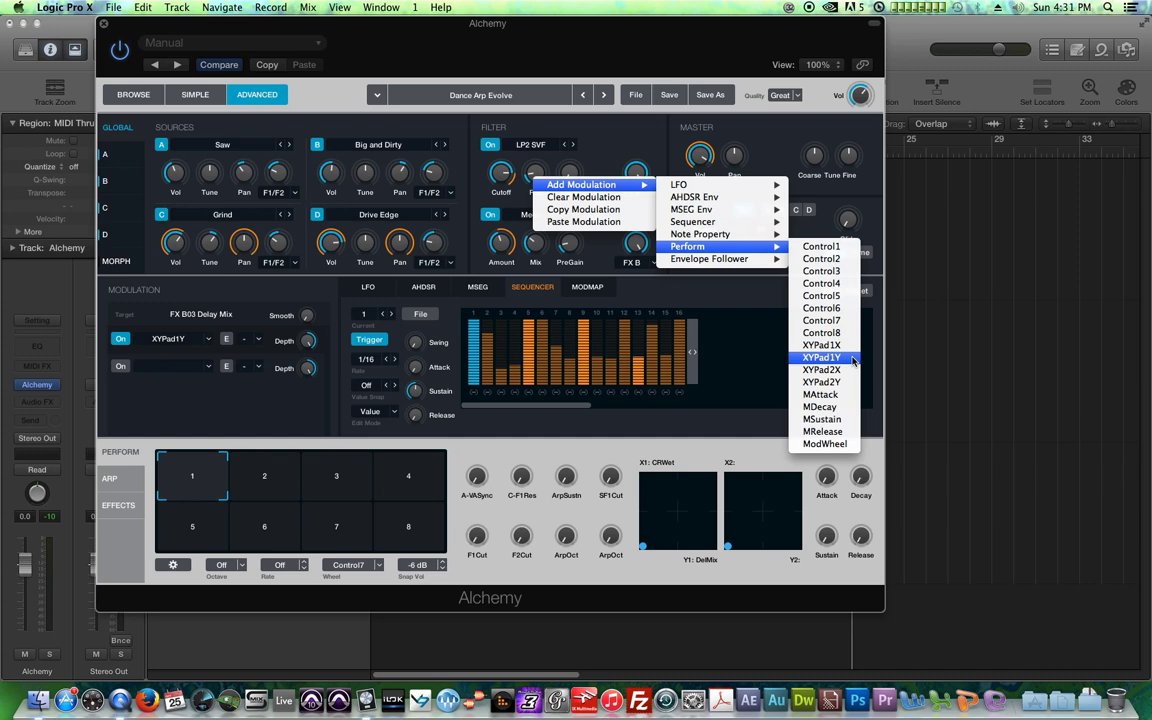
pyautogui.click(847, 371)
# Assign XYPad2Y to modulate the Mix setting of the Mech main filter, and try out both XY pads
pyautogui.rightClick(535, 245)
pyautogui.moveTo(600, 254)
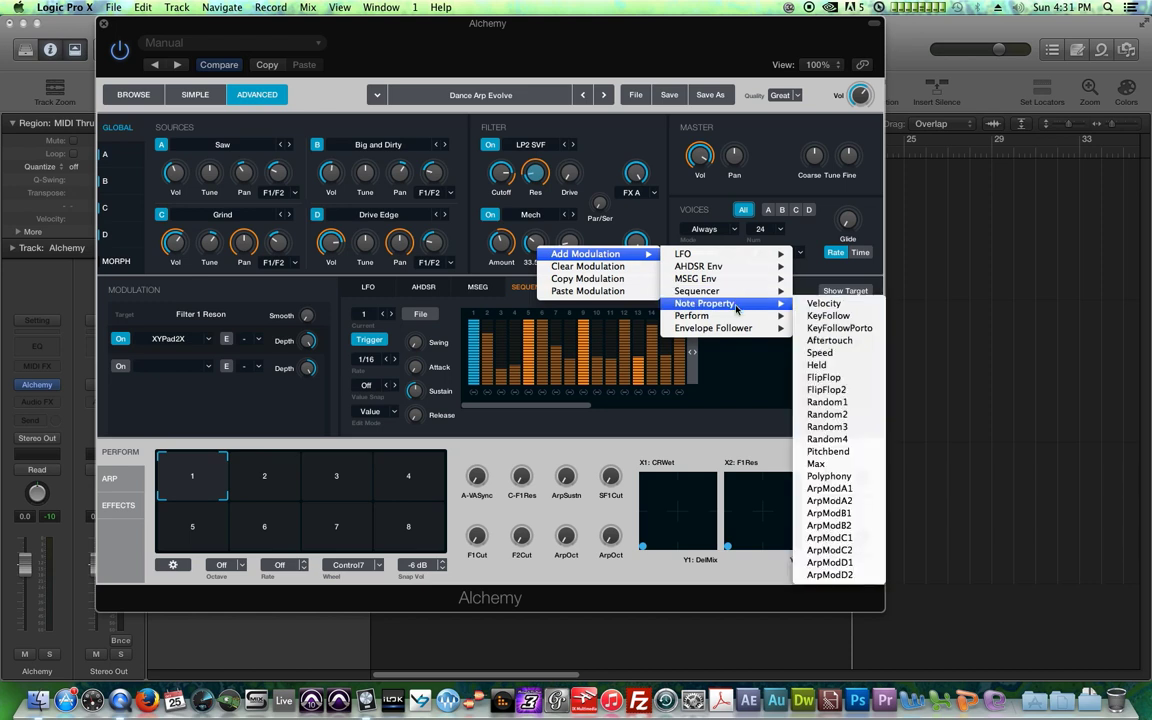
pyautogui.moveTo(736, 316)
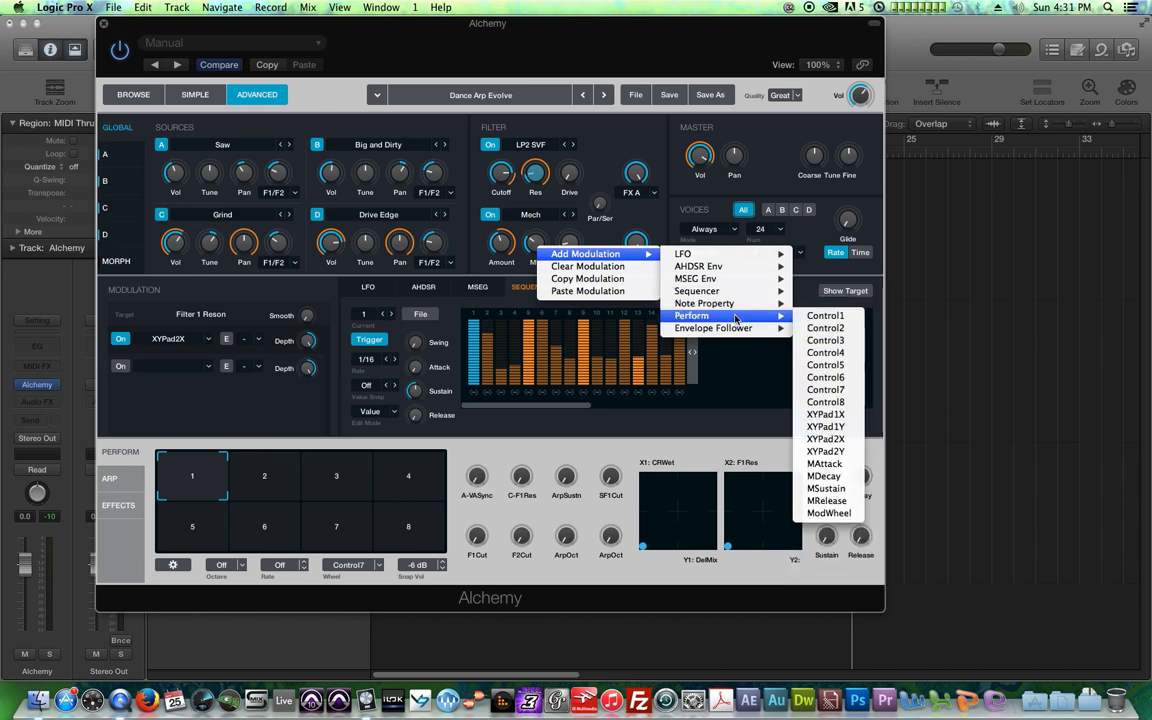
pyautogui.click(826, 451)
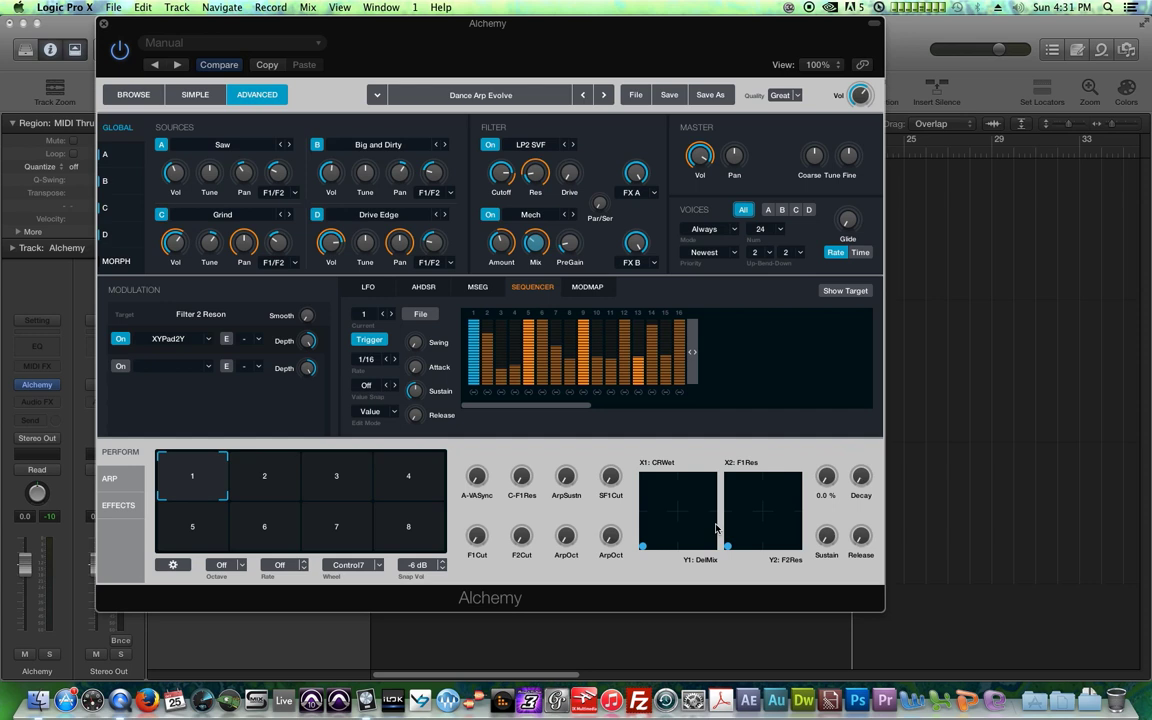
pyautogui.moveTo(728, 549)
pyautogui.mouseDown()
pyautogui.moveTo(793, 470)
pyautogui.moveTo(719, 535)
pyautogui.moveTo(722, 552)
pyautogui.mouseUp()
pyautogui.moveTo(644, 548); pyautogui.dragTo(648, 580)
# Reduce the XYPad2X modulation depth on the first main filter's Res to about 32% and lower the XYPad2Y depth on the Mech filter's Mix
pyautogui.click(538, 176)
pyautogui.moveTo(309, 345); pyautogui.dragTo(326, 412)
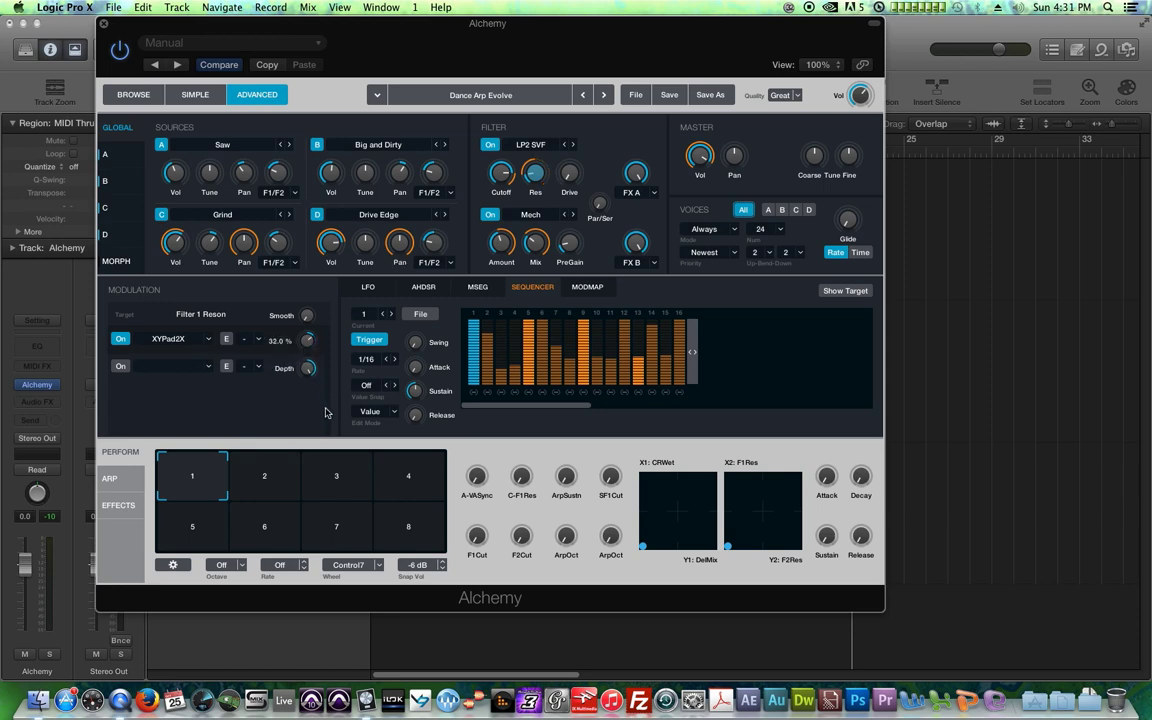
pyautogui.moveTo(744, 551); pyautogui.dragTo(816, 465)
pyautogui.click(530, 254)
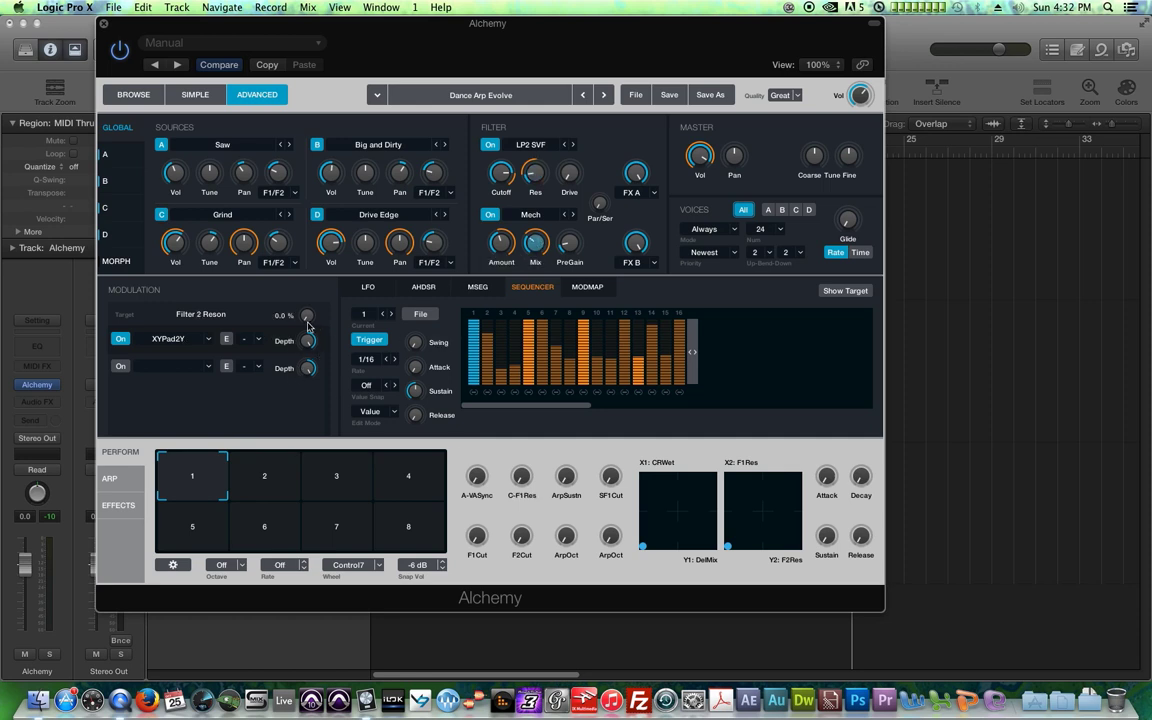
pyautogui.moveTo(309, 377); pyautogui.dragTo(692, 362)
# Examine the oscillator sync settings and their modulation across sources A, B, C and D
pyautogui.click(117, 147)
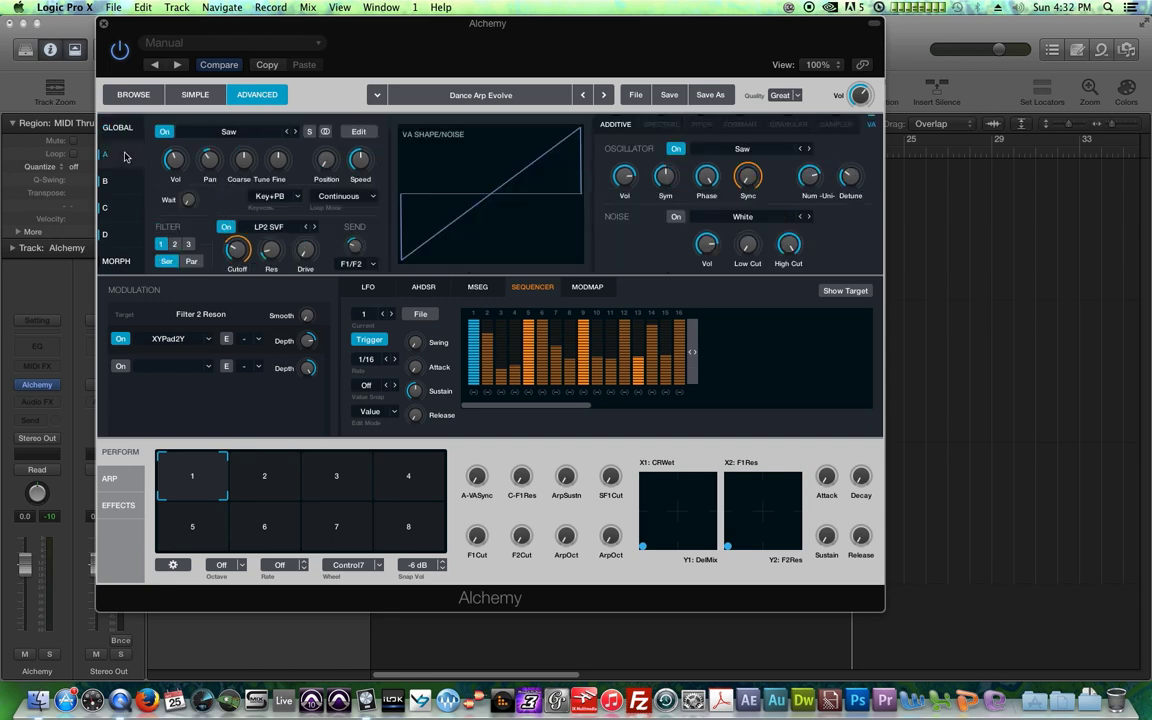
pyautogui.click(750, 177)
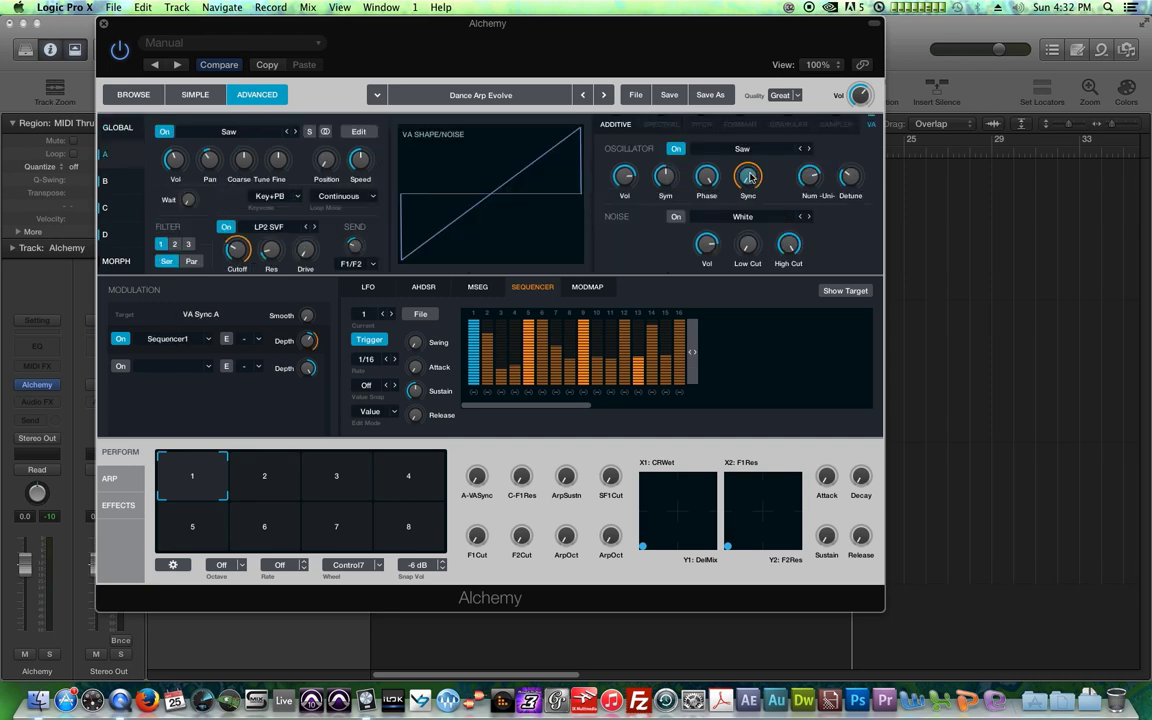
pyautogui.click(109, 182)
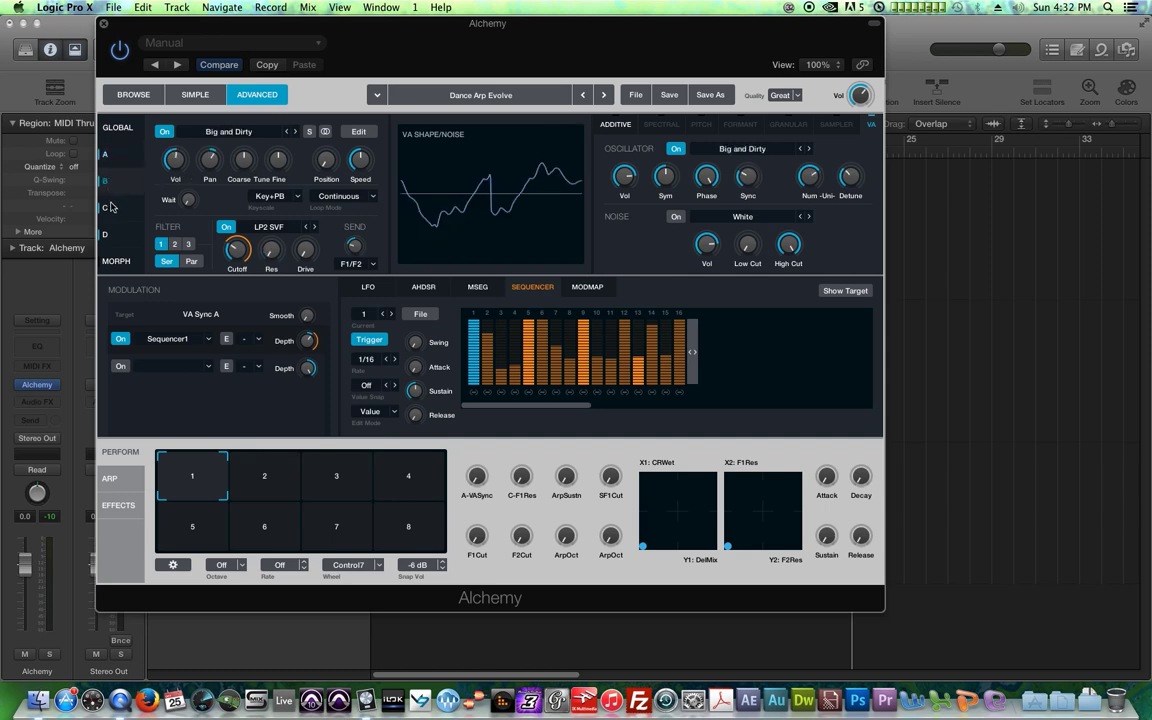
pyautogui.click(111, 206)
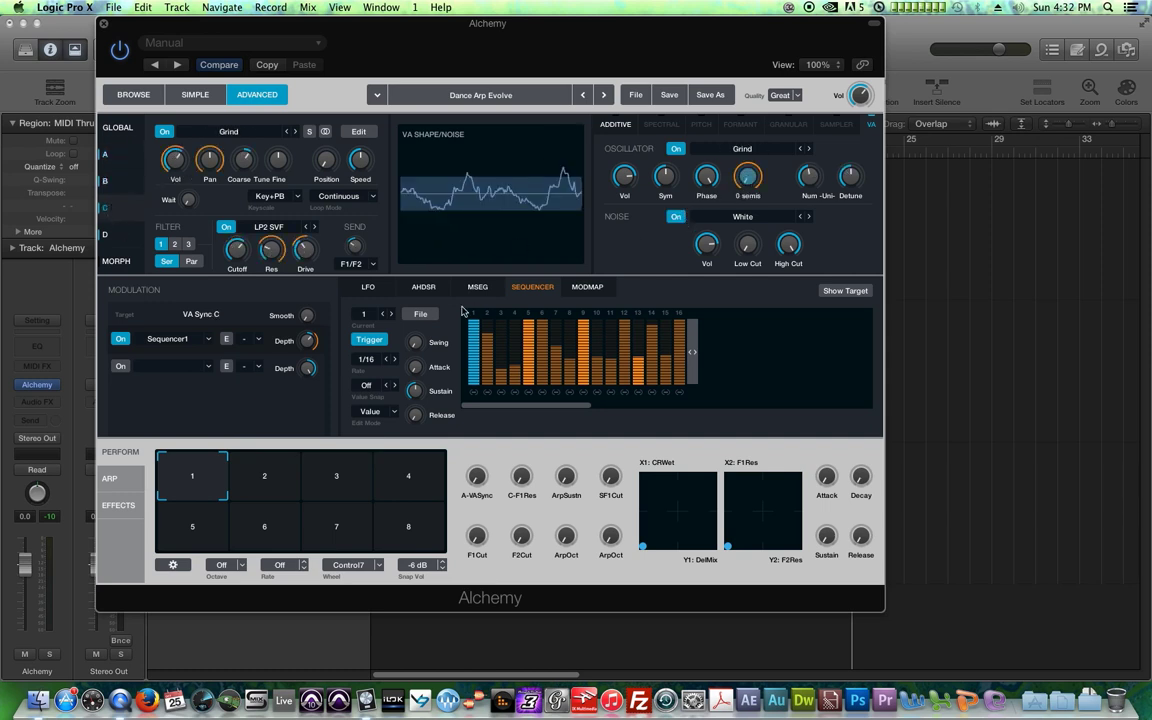
pyautogui.click(106, 234)
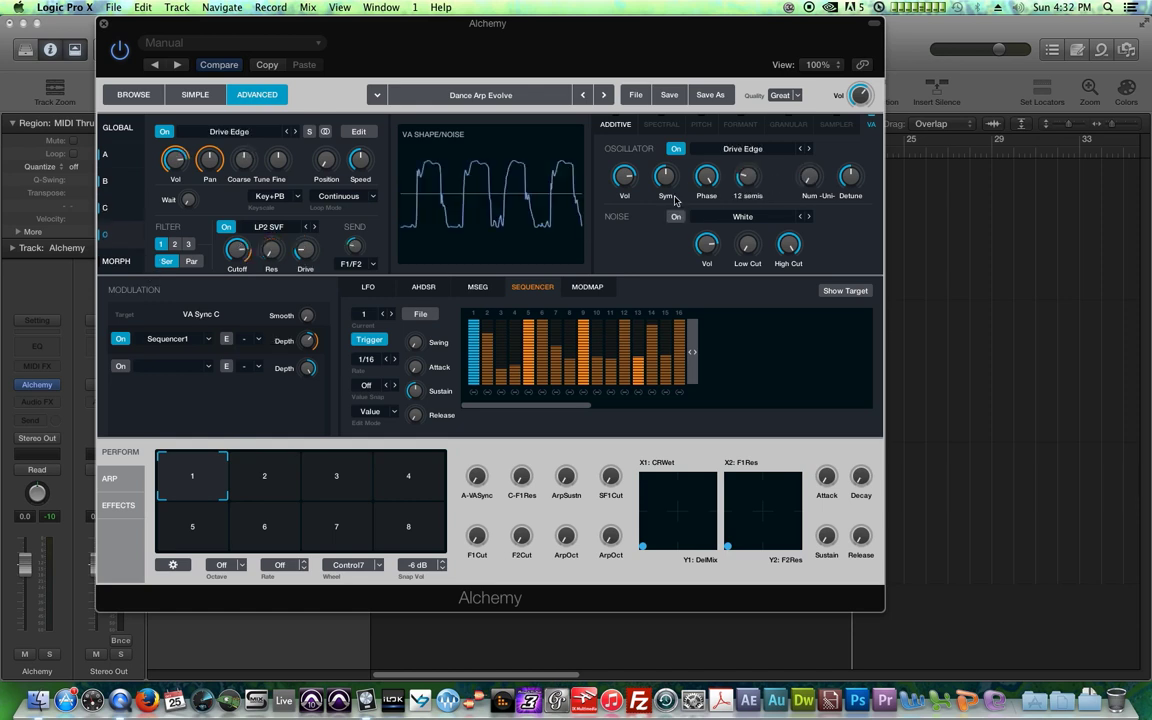
# Assign MAttack to modulate the Attack of AHDSR 1, the envelope driving the master volume
pyautogui.click(118, 124)
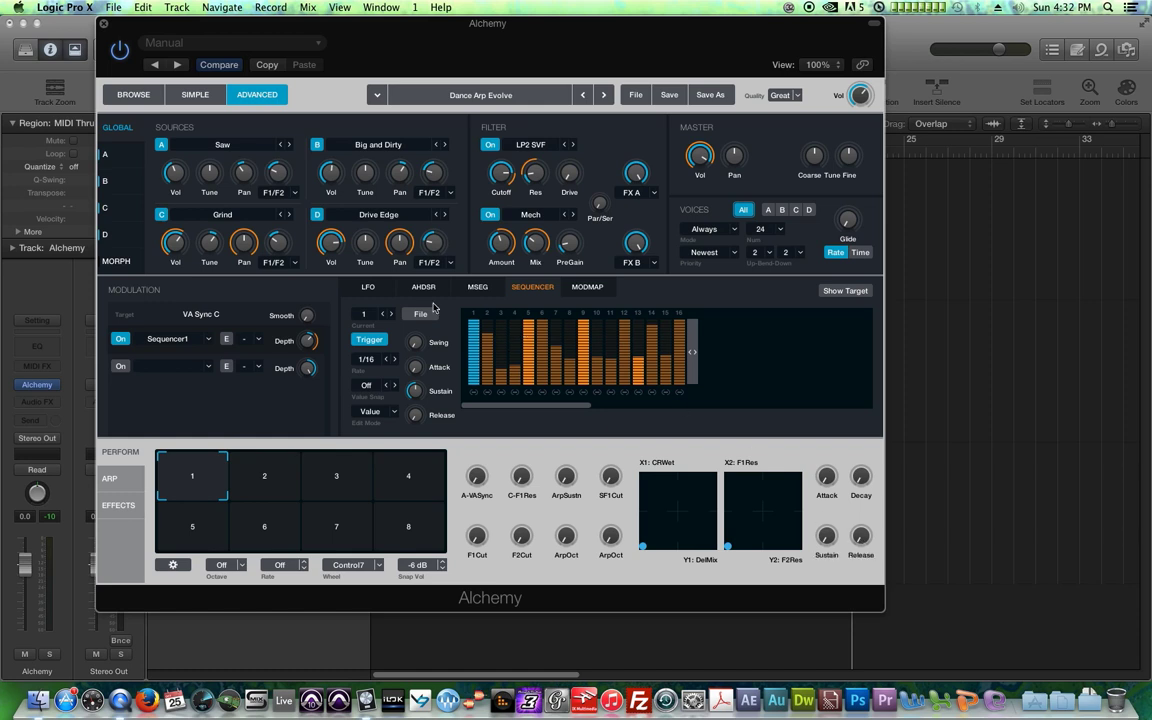
pyautogui.click(699, 155)
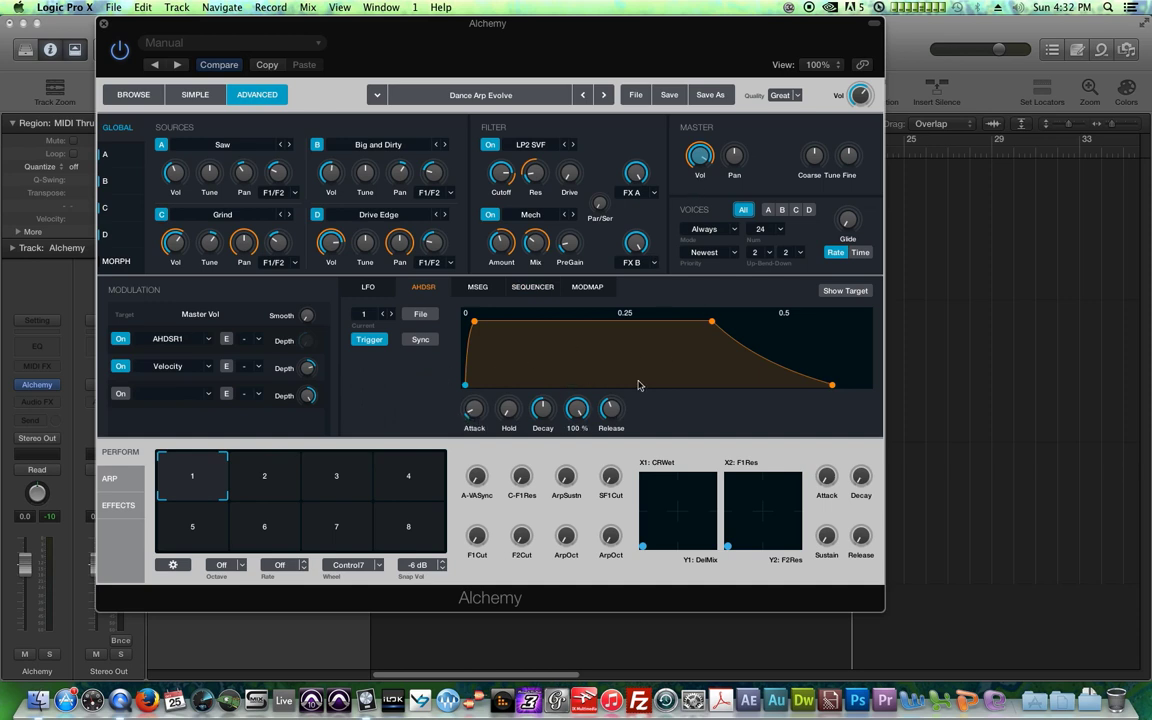
pyautogui.rightClick(487, 412)
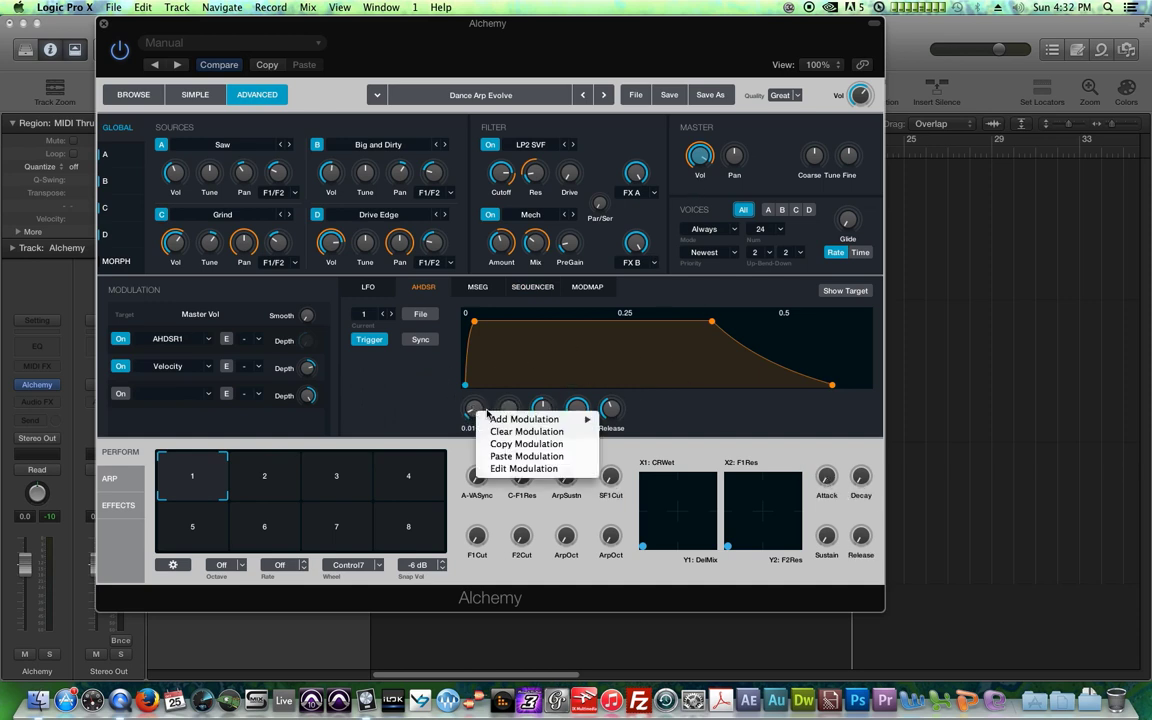
pyautogui.moveTo(506, 421)
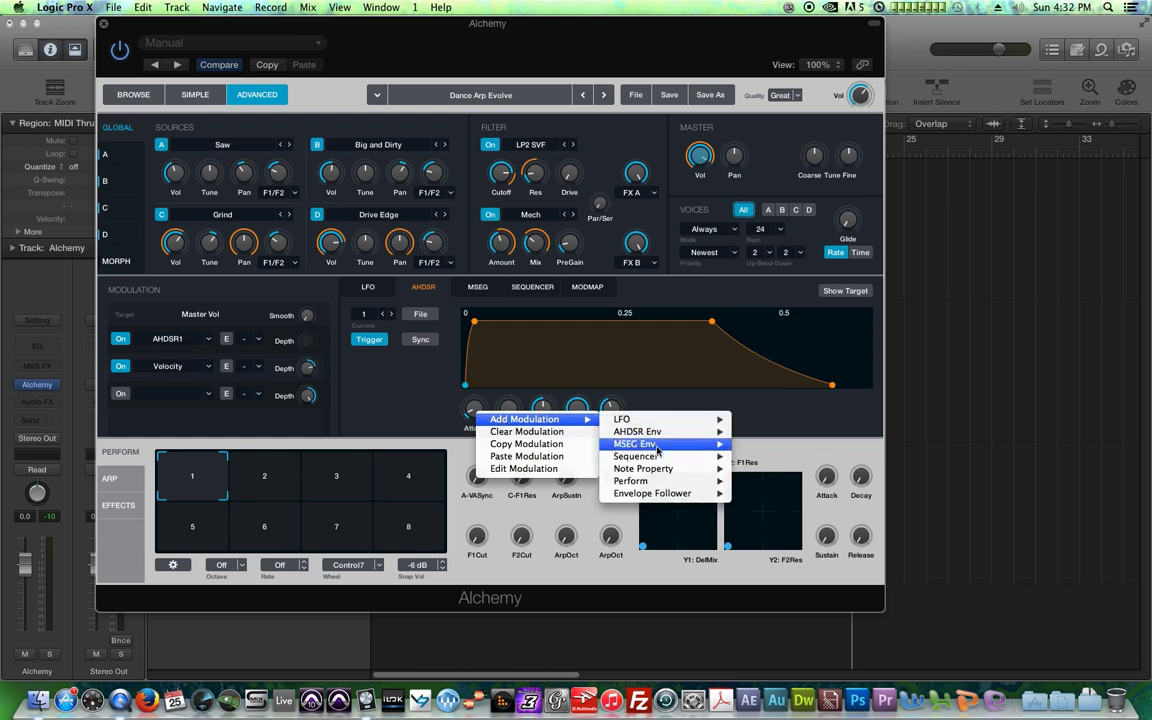
pyautogui.moveTo(655, 483)
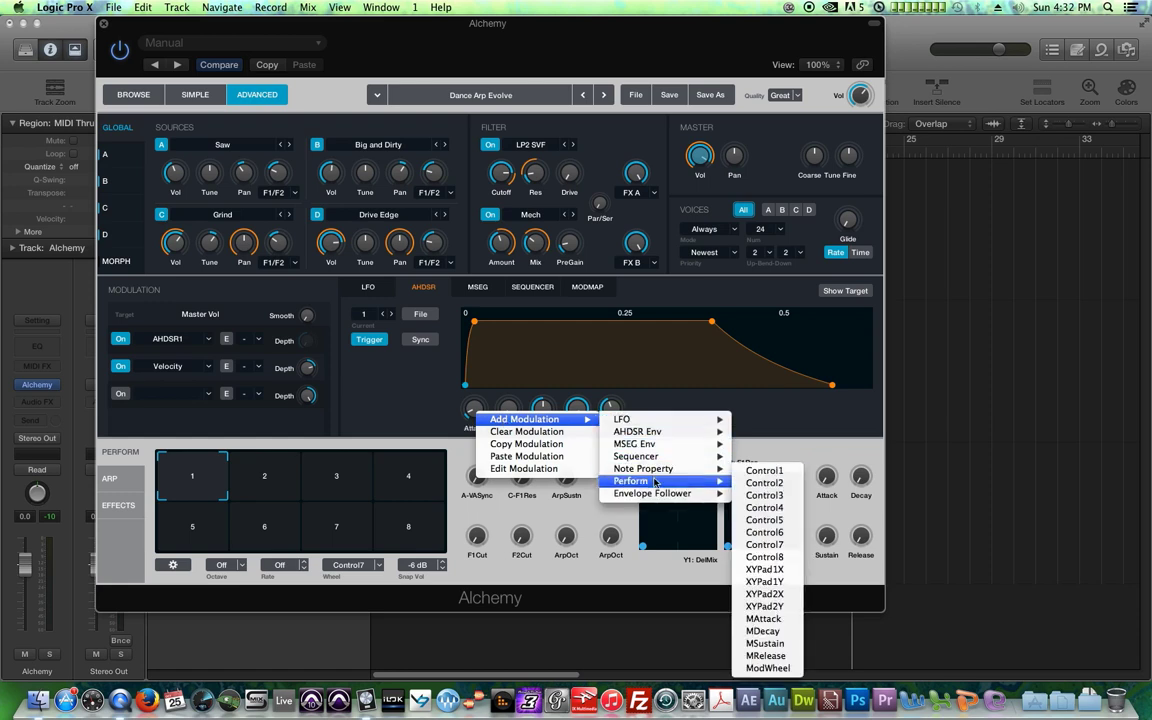
pyautogui.click(752, 620)
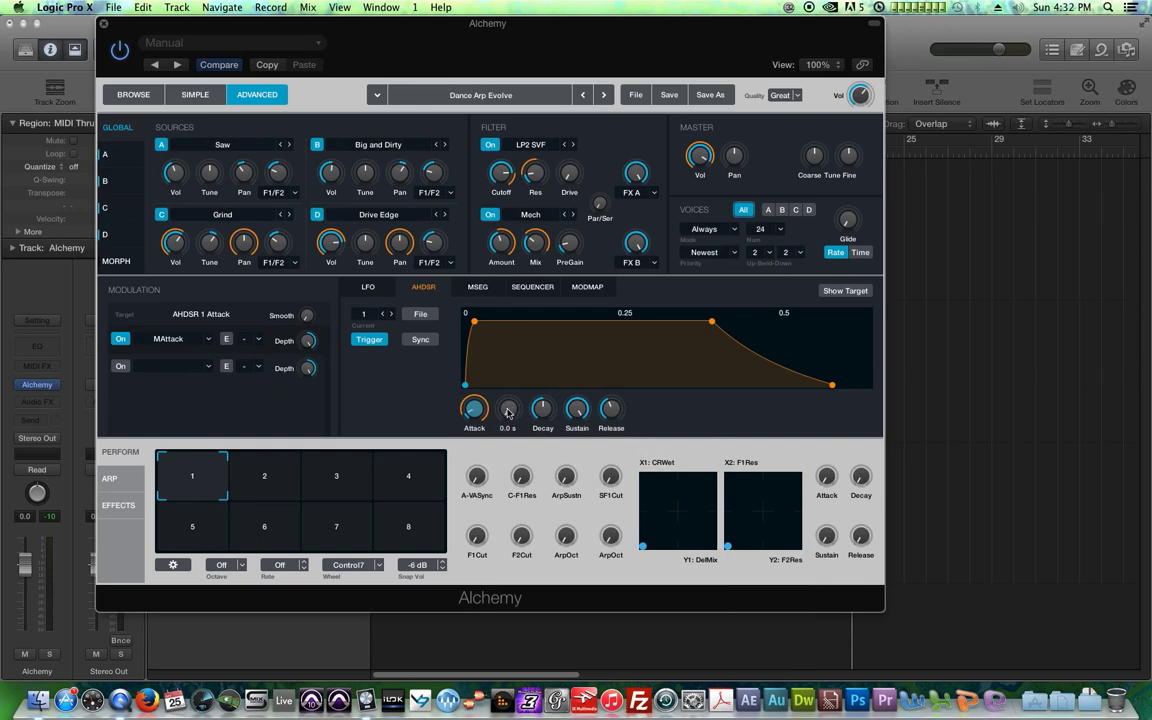
# Reduce the MAttack modulation depth on AHDSR 1's Attack to about 26.9% and fine-tune the envelope's Attack time
pyautogui.moveTo(307, 346)
pyautogui.moveTo(308, 365); pyautogui.dragTo(320, 410)
pyautogui.moveTo(473, 409)
pyautogui.mouseDown()
pyautogui.moveTo(475, 377)
pyautogui.moveTo(476, 395)
pyautogui.mouseUp()
pyautogui.moveTo(840, 480)
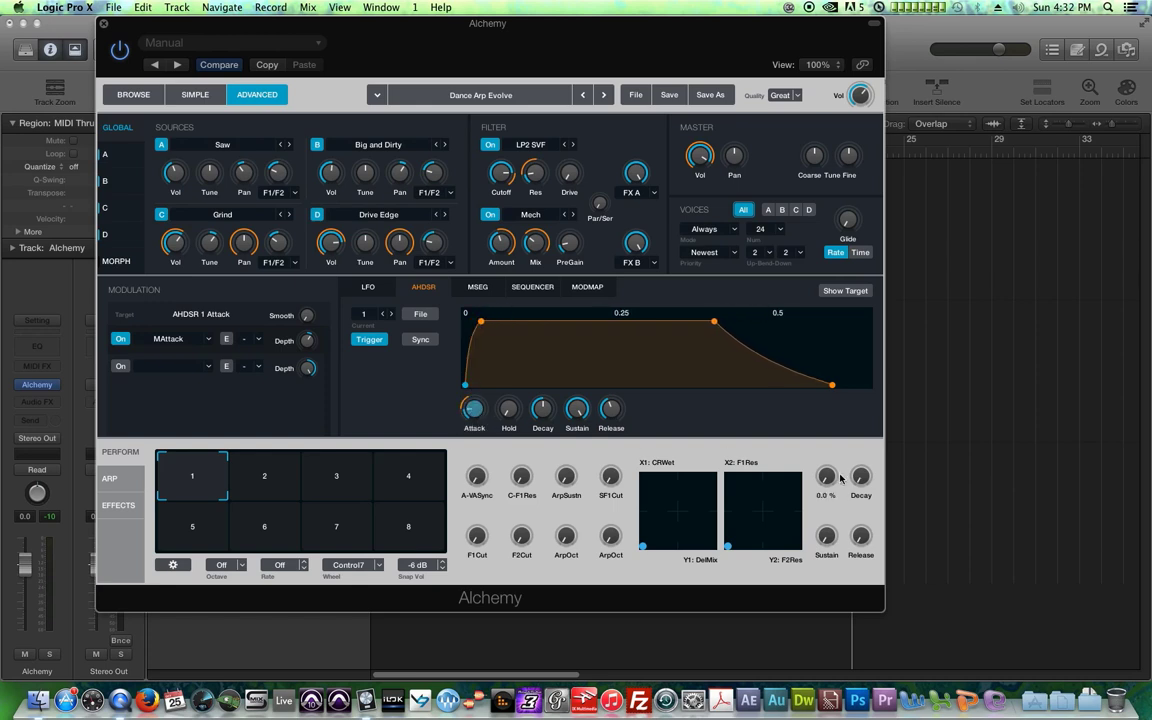
pyautogui.moveTo(520, 403)
pyautogui.moveTo(470, 412)
pyautogui.mouseDown()
pyautogui.moveTo(472, 392)
pyautogui.moveTo(470, 415)
pyautogui.mouseUp()
pyautogui.moveTo(309, 341)
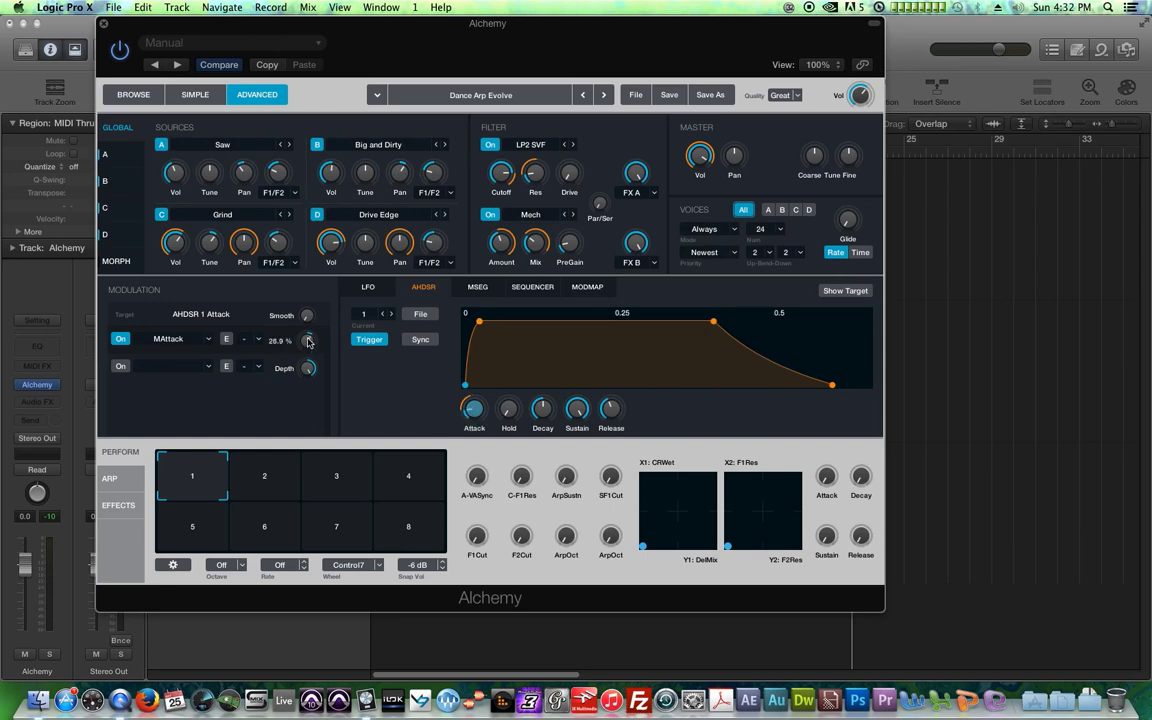
# Assign MDecay to modulate the Decay of AHDSR 1 and set its modulation depth to -20.0%
pyautogui.rightClick(546, 412)
pyautogui.moveTo(571, 424)
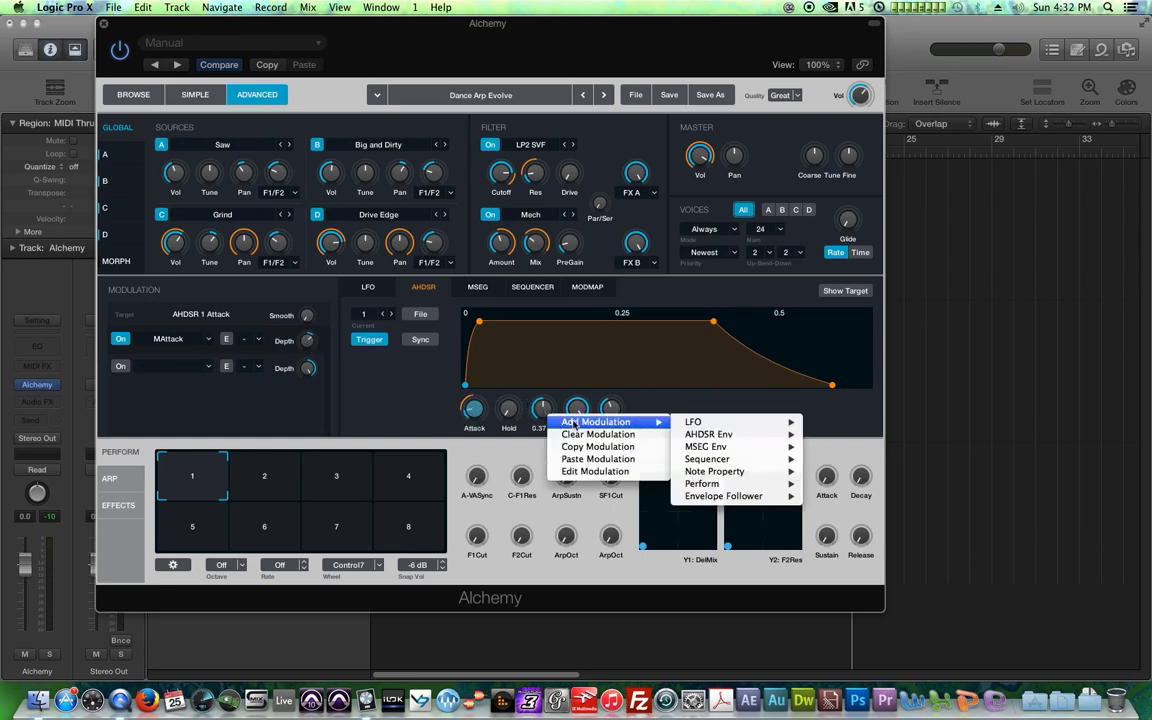
pyautogui.moveTo(727, 486)
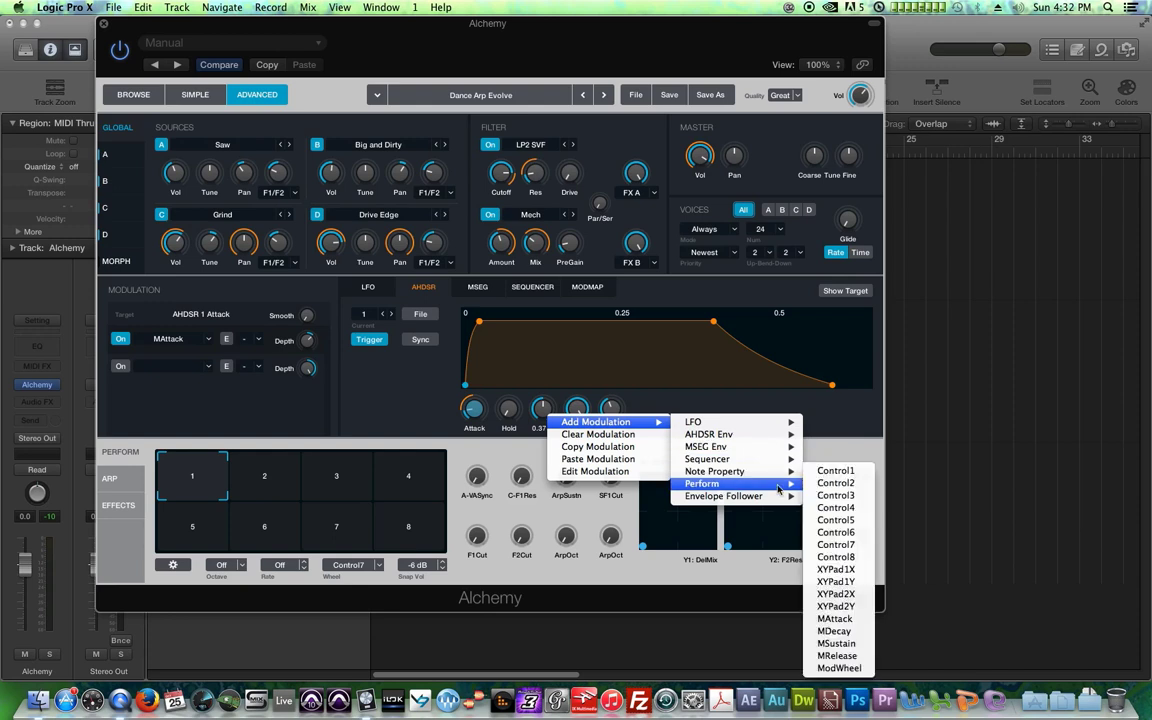
pyautogui.click(846, 631)
pyautogui.moveTo(316, 343)
pyautogui.moveTo(324, 412); pyautogui.dragTo(337, 457)
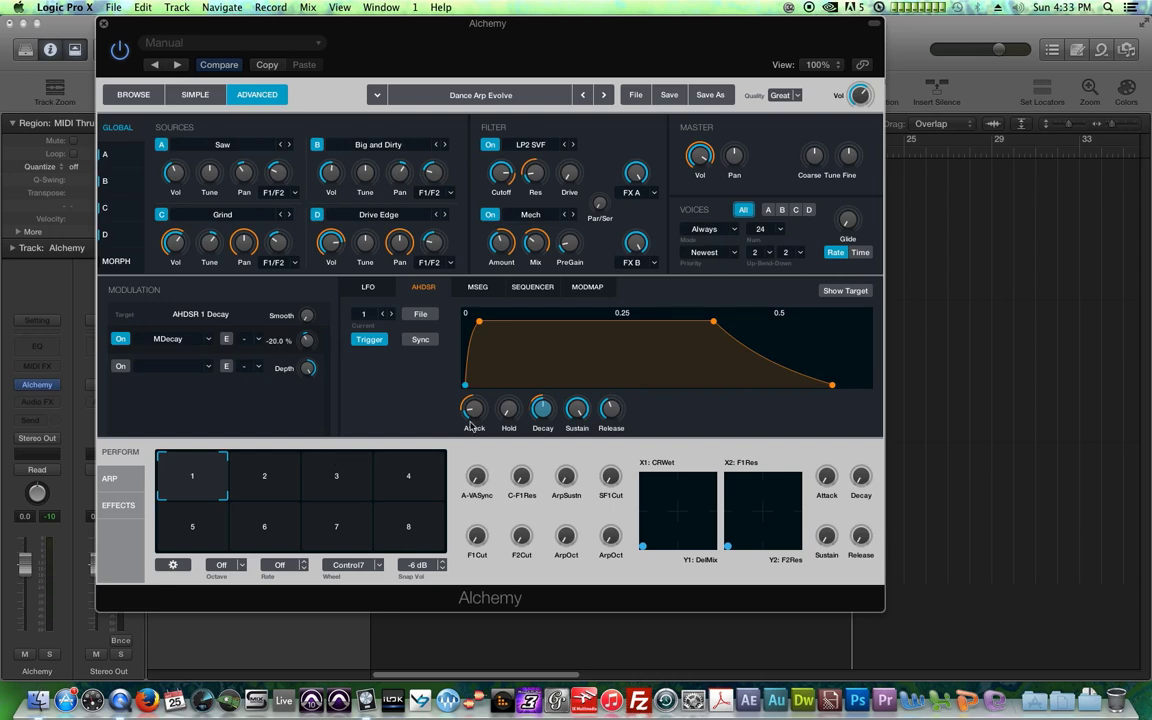
# Assign MSustain to AHDSR 1's Sustain with a depth of -45.0% and turn the performance Sustain knob fully up
pyautogui.rightClick(580, 411)
pyautogui.moveTo(655, 419)
pyautogui.moveTo(770, 470)
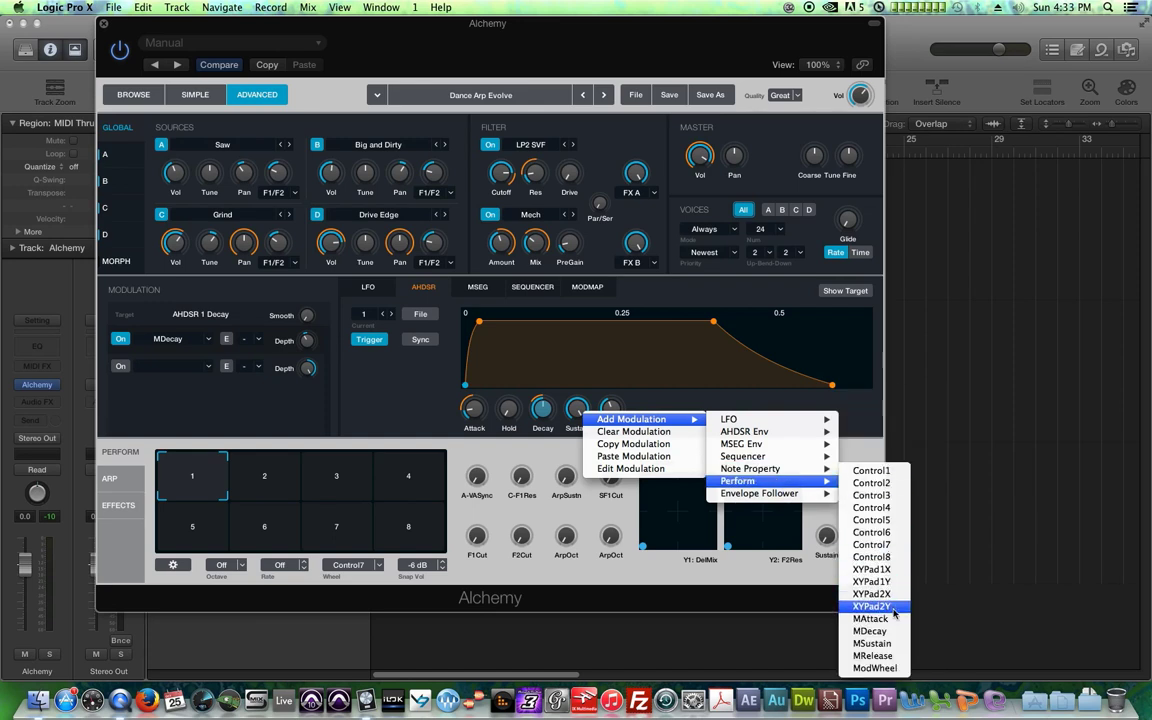
pyautogui.click(872, 643)
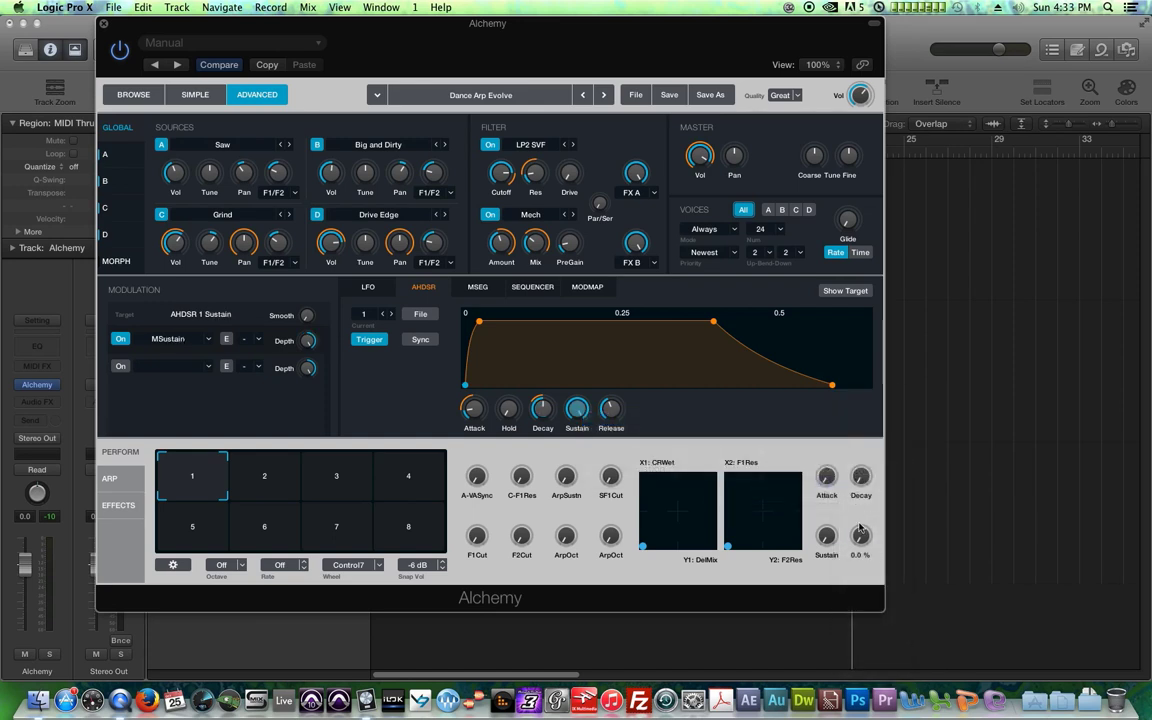
pyautogui.moveTo(829, 425); pyautogui.dragTo(829, 338)
pyautogui.moveTo(309, 349)
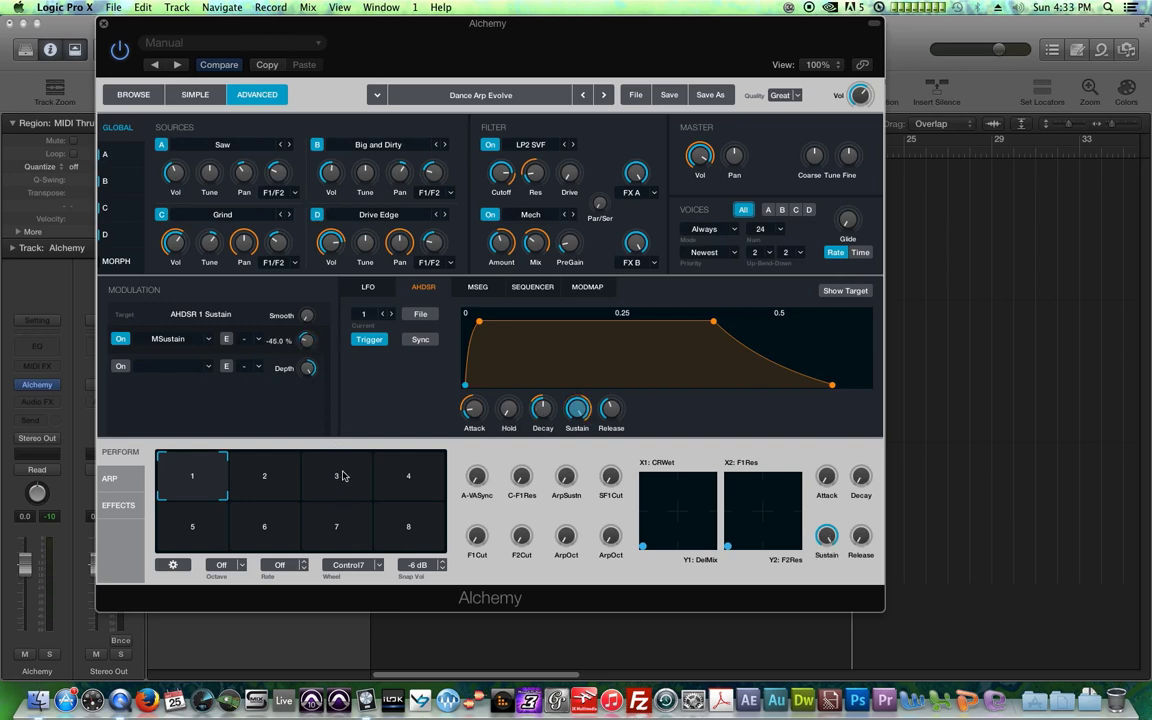
# Assign MRelease to modulate the Release of AHDSR 1 and reduce its modulation depth
pyautogui.rightClick(612, 408)
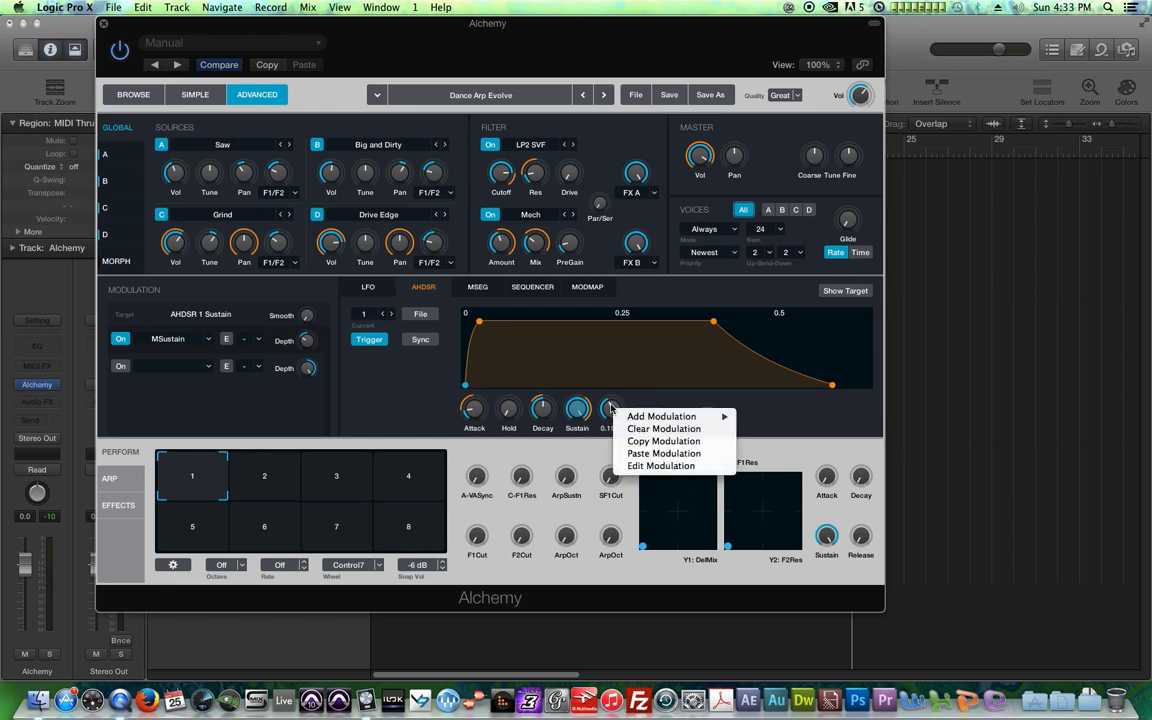
pyautogui.moveTo(639, 417)
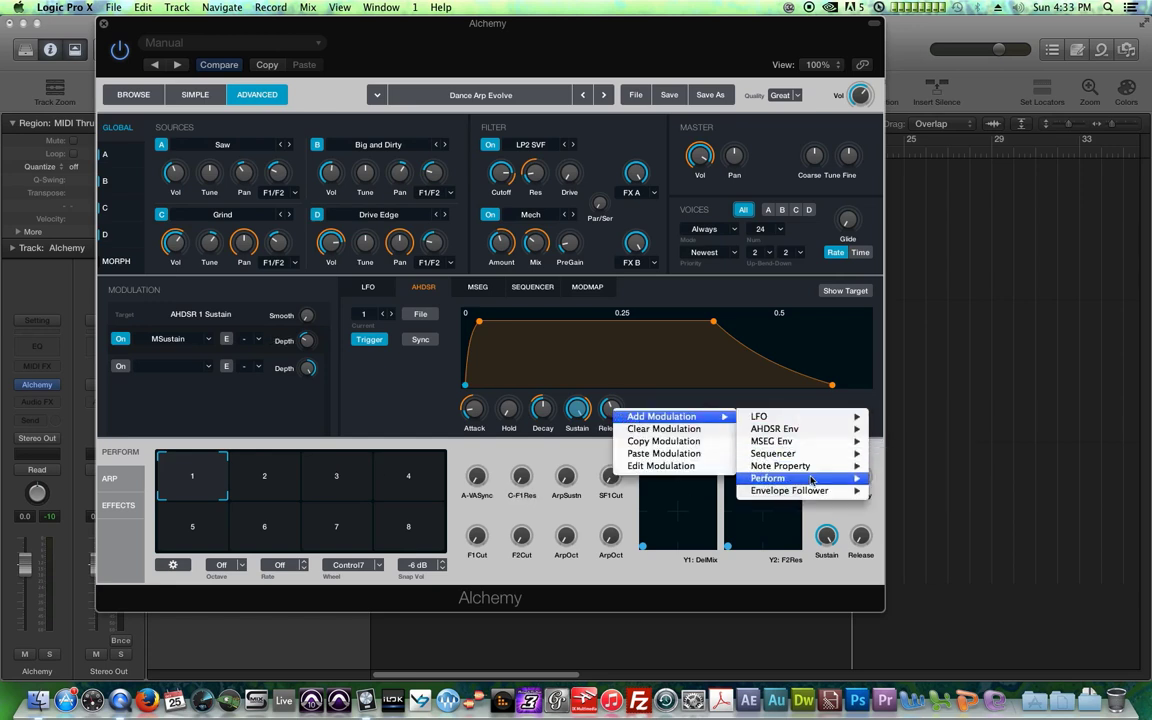
pyautogui.moveTo(800, 478)
pyautogui.click(903, 655)
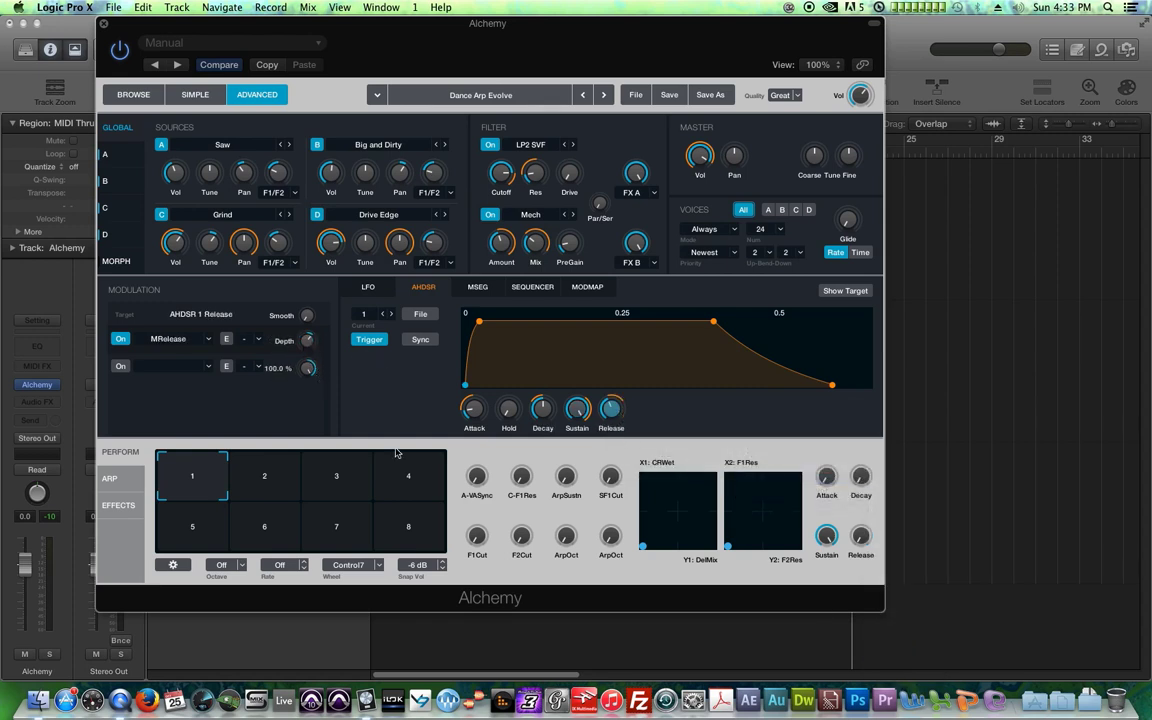
pyautogui.moveTo(312, 350)
pyautogui.moveTo(620, 415)
pyautogui.moveTo(468, 395)
pyautogui.moveTo(826, 537)
# Solo the Alchemy track in the arrangement and start playback with the synth's window moved back up
pyautogui.moveTo(349, 33); pyautogui.dragTo(308, 541)
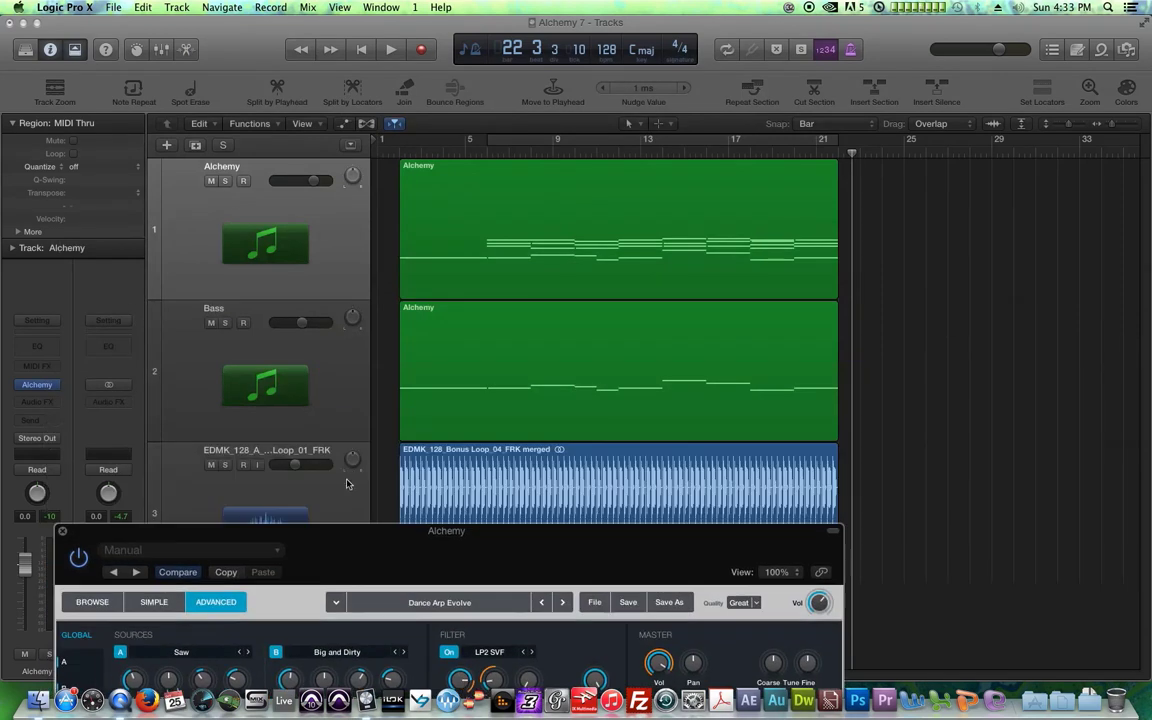
pyautogui.click(224, 181)
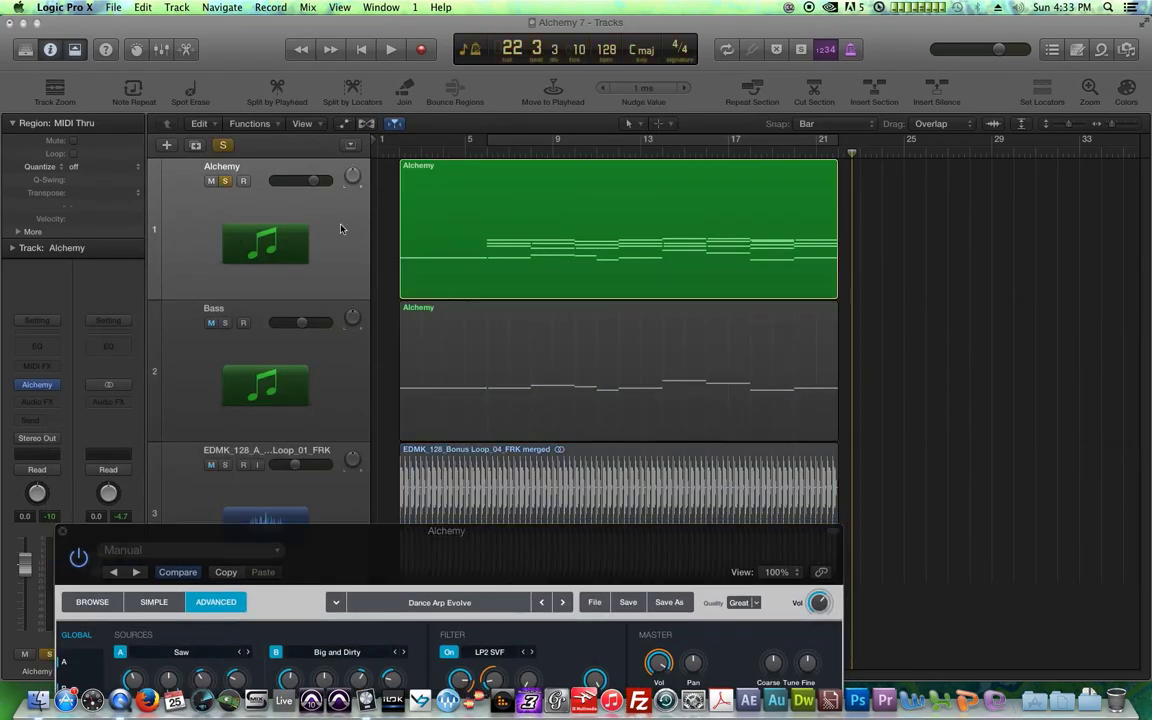
pyautogui.click(572, 140)
pyautogui.moveTo(427, 562); pyautogui.dragTo(467, 74)
pyautogui.press('space')
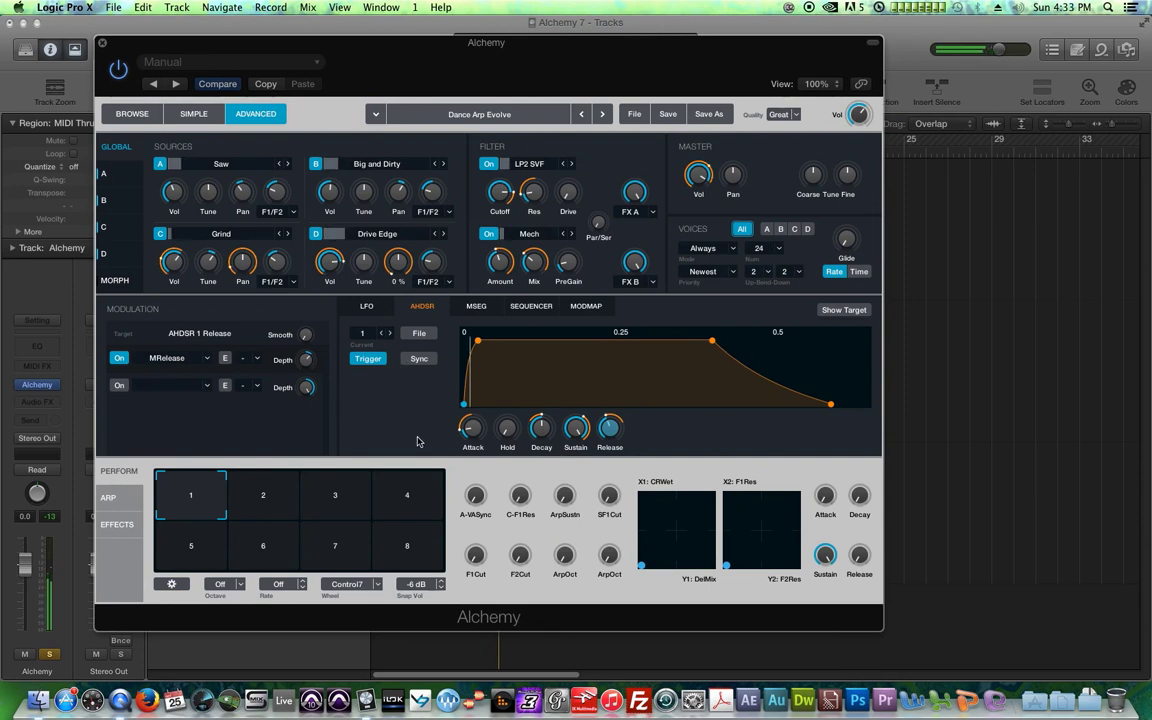
# Rename the first performance snapshot as Warm & Wet
pyautogui.rightClick(190, 497)
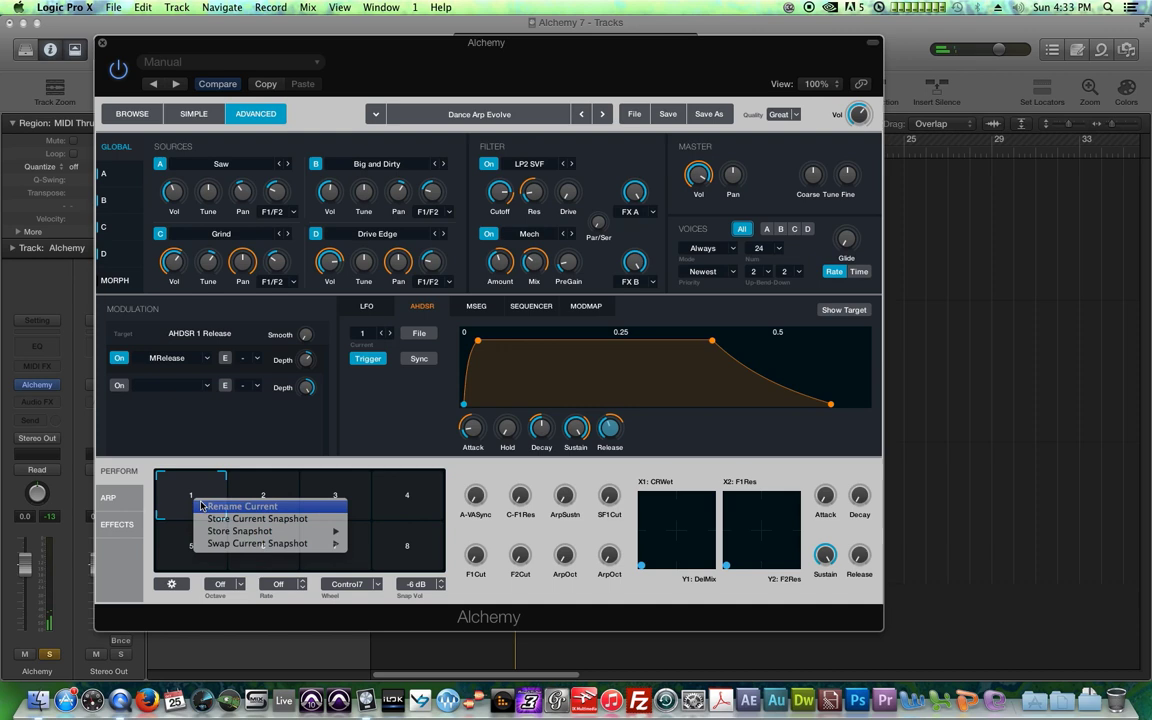
pyautogui.click(201, 506)
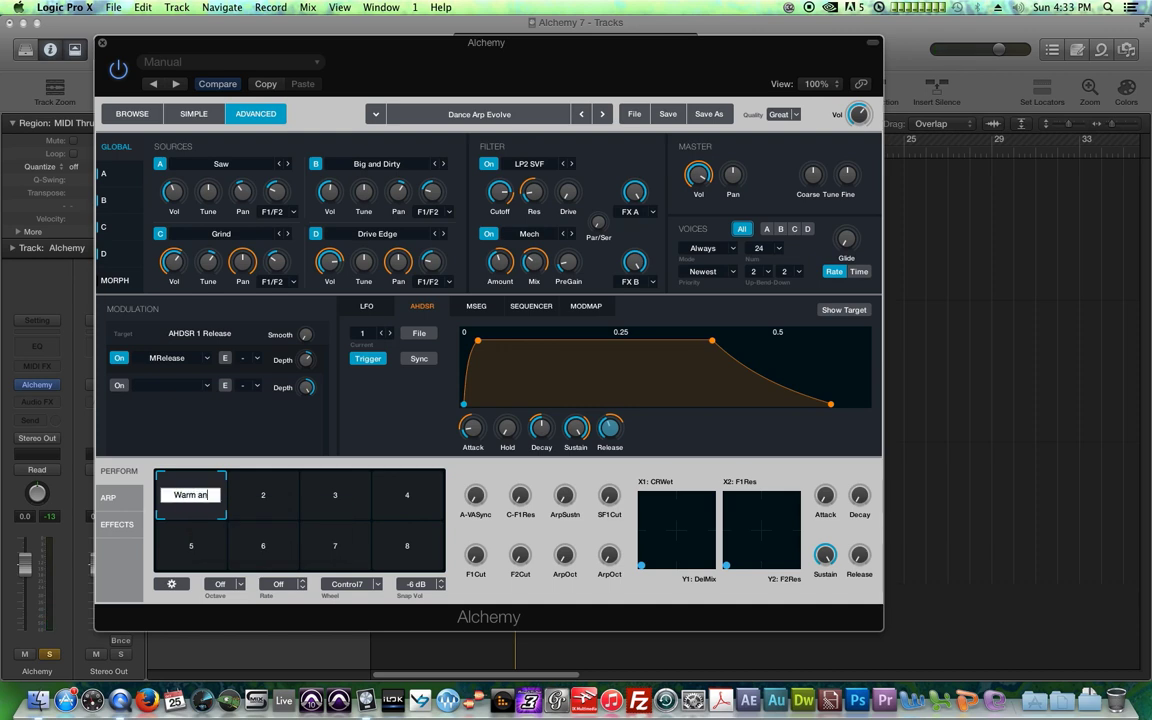
pyautogui.write('Warm & Wet')
pyautogui.press('Return')
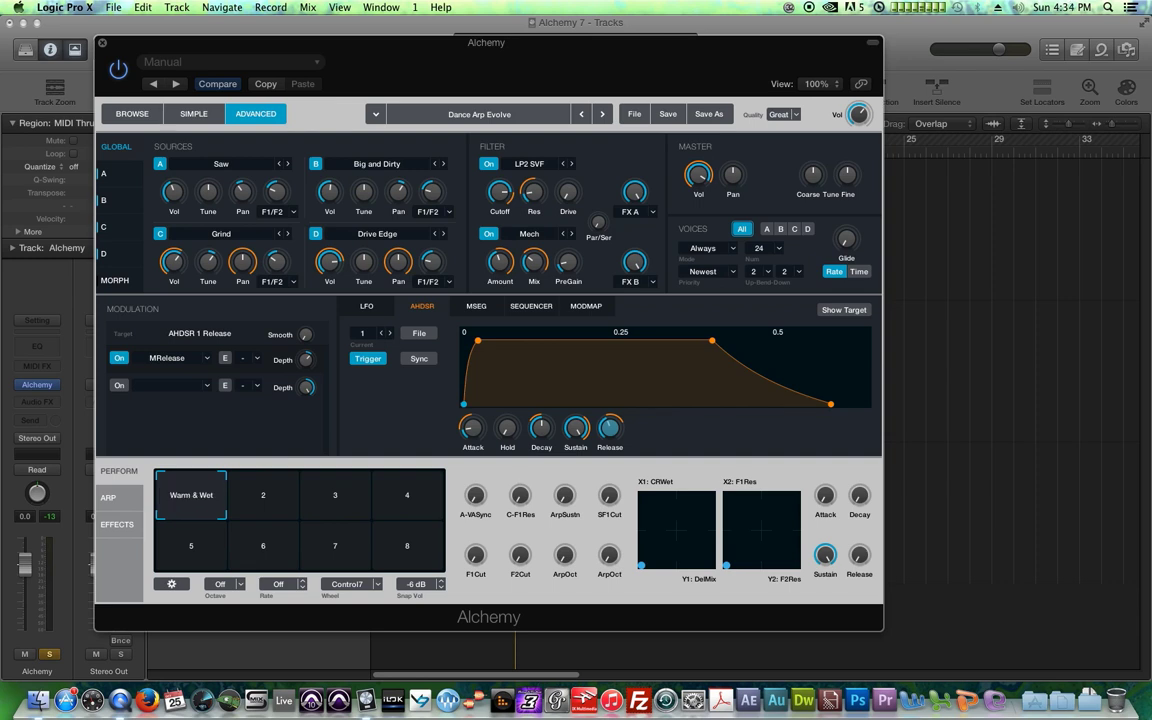
# On snapshot 2, raise A-VASync, C-F1Res, F1Cut and F2Cut slightly and rename the snapshot as Wetter
pyautogui.click(245, 508)
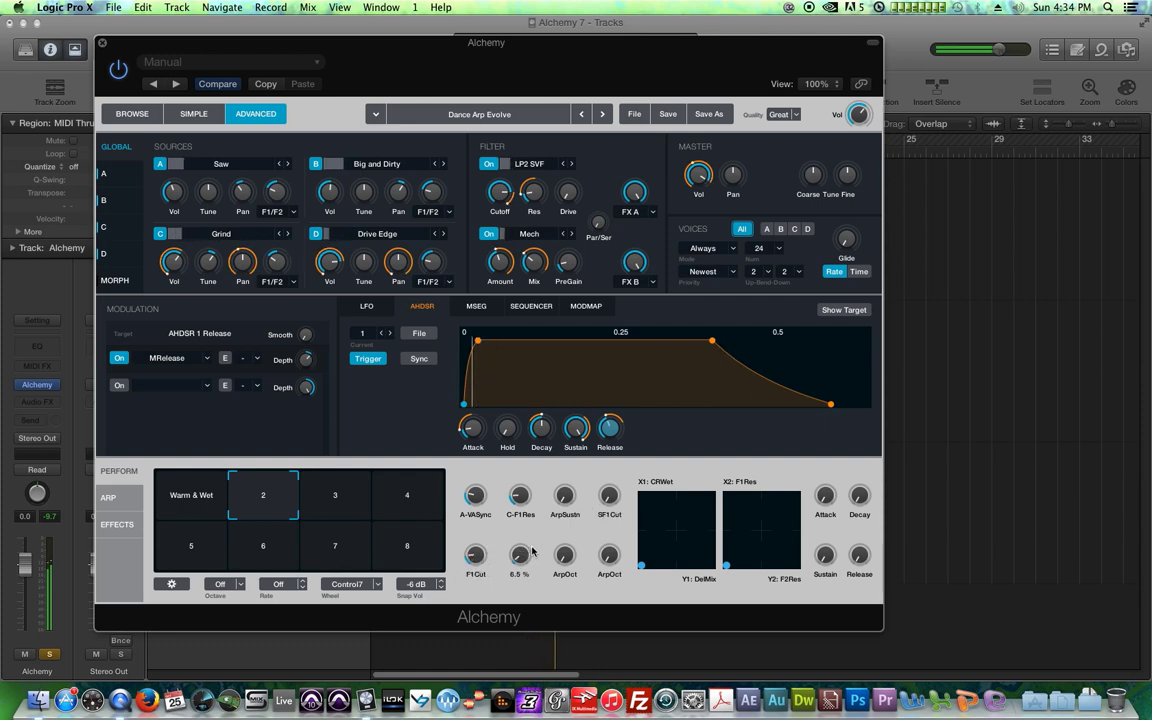
pyautogui.rightClick(245, 498)
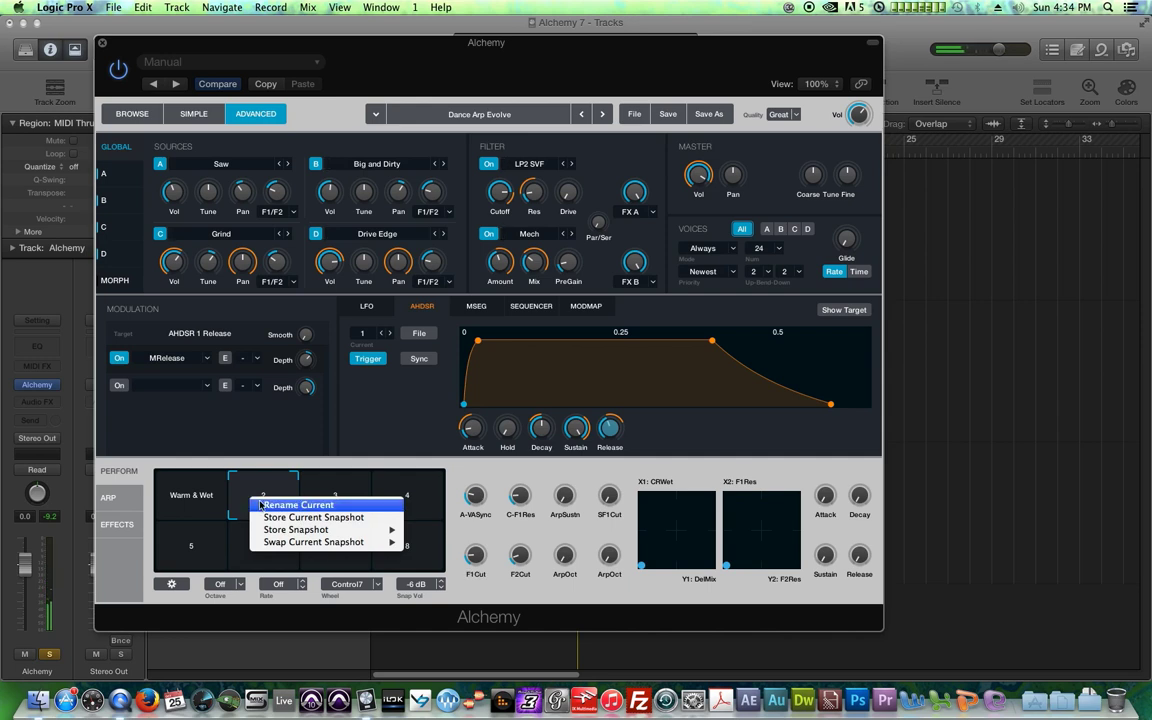
pyautogui.click(260, 504)
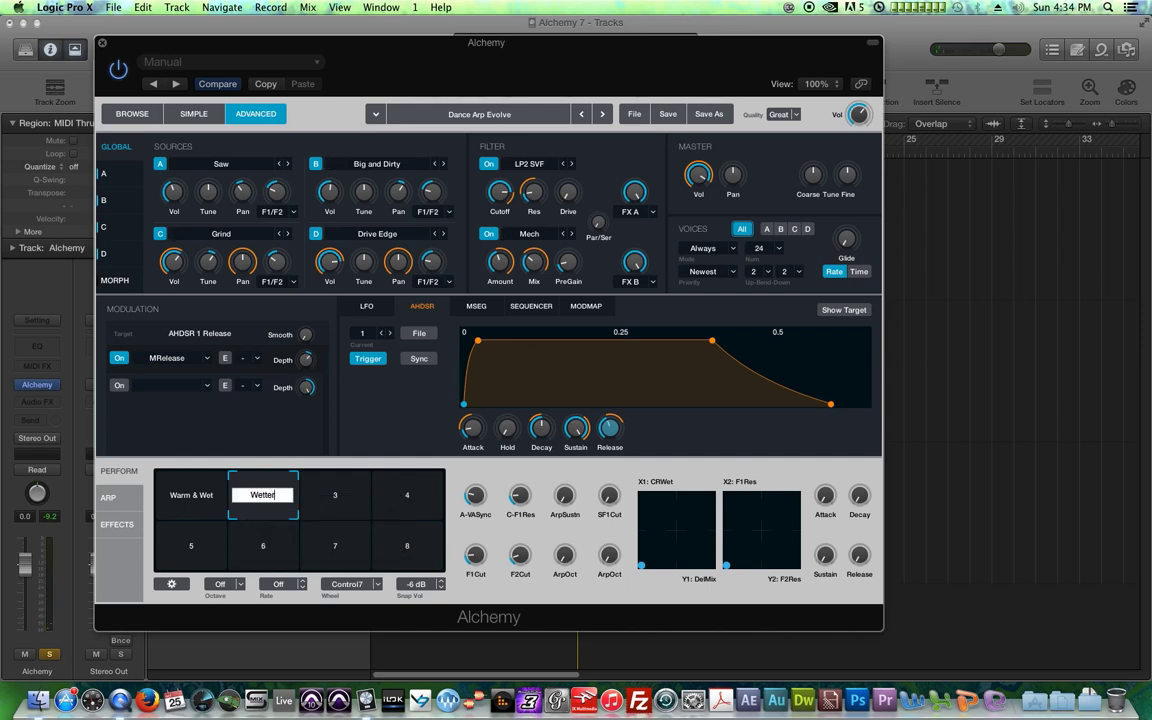
pyautogui.write('Wetter')
pyautogui.press('Return')
# Rename the second performance snapshot as Brighter and store the current snapshot
pyautogui.rightClick(260, 506)
pyautogui.click(278, 512)
pyautogui.write('Brighter')
pyautogui.press('Return')
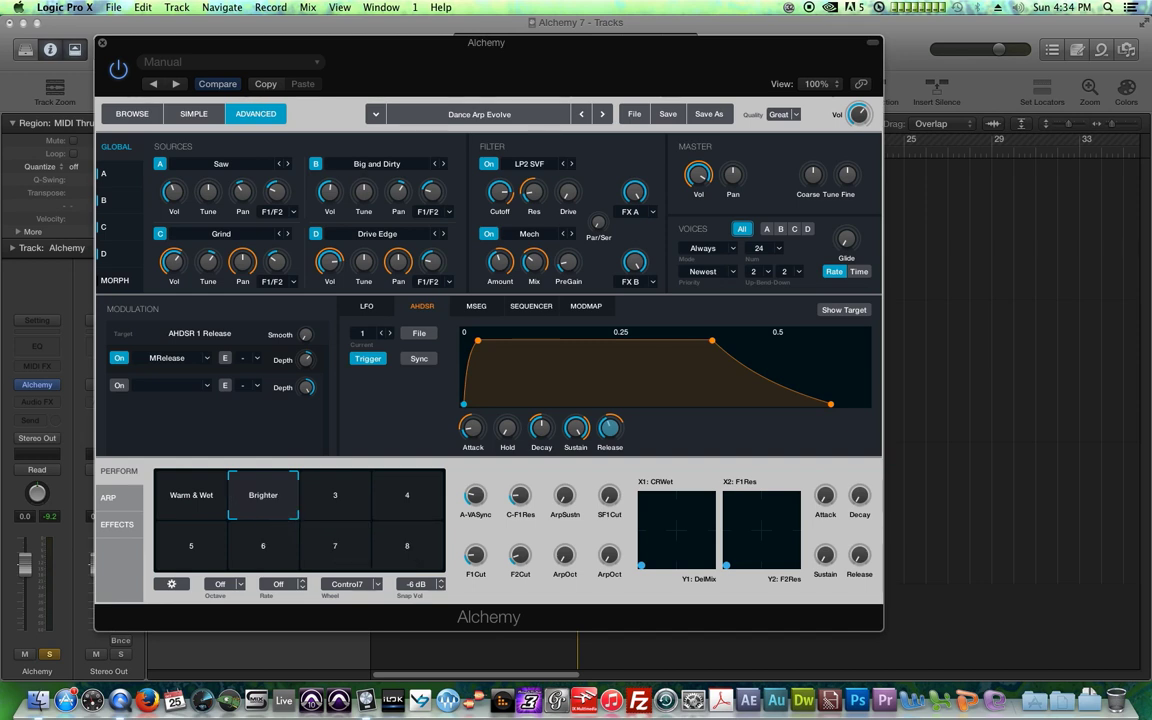
pyautogui.rightClick(284, 510)
pyautogui.click(313, 530)
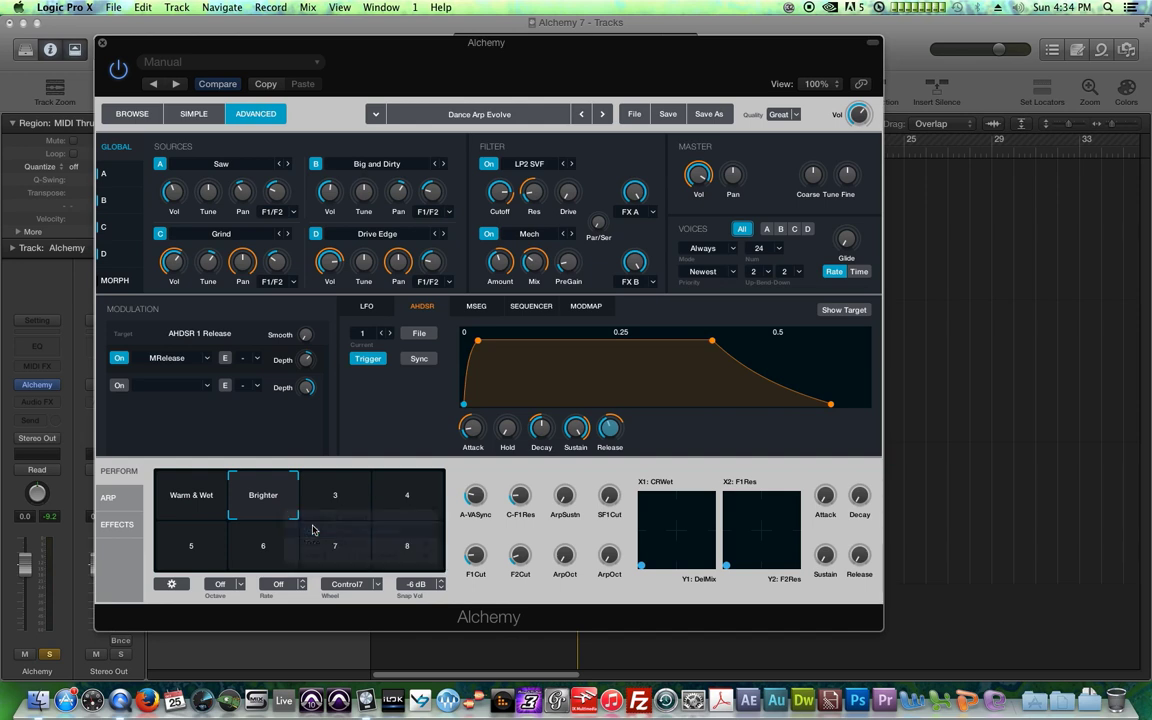
# Switch to snapshot 3, move both XY pad points in towards the pads' centres and play the track
pyautogui.click(323, 514)
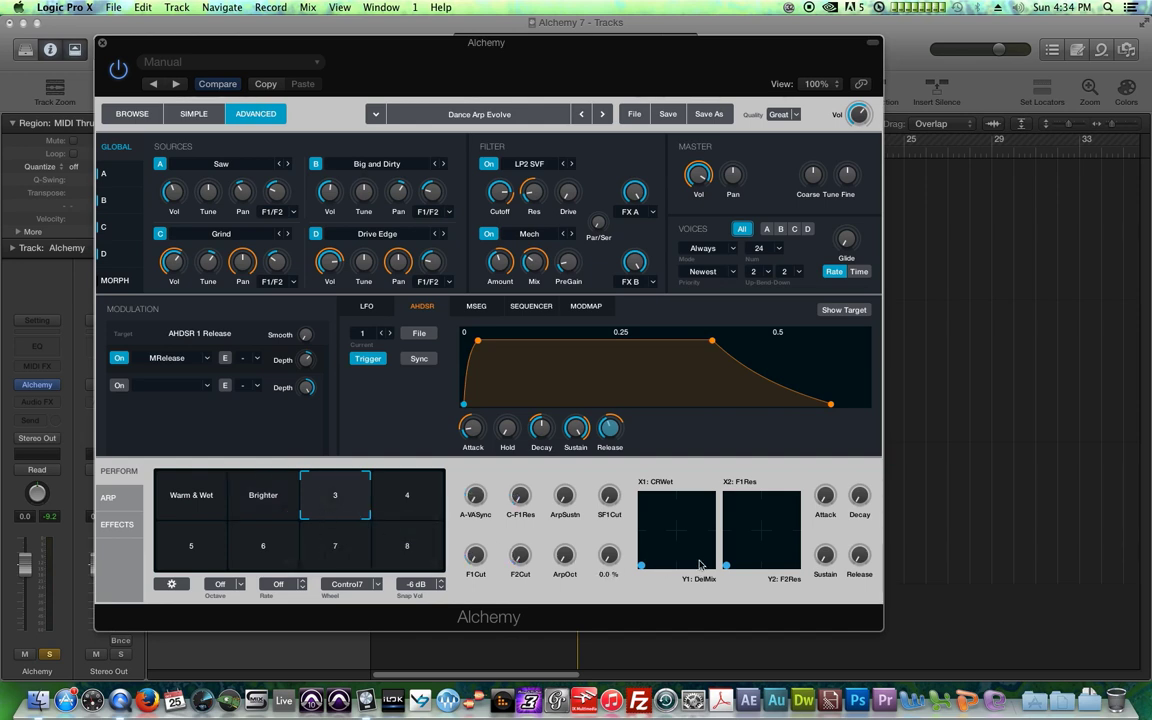
pyautogui.moveTo(731, 567); pyautogui.dragTo(750, 539)
pyautogui.moveTo(684, 525)
pyautogui.mouseDown()
pyautogui.moveTo(660, 545)
pyautogui.moveTo(678, 526)
pyautogui.mouseUp()
pyautogui.press('space')
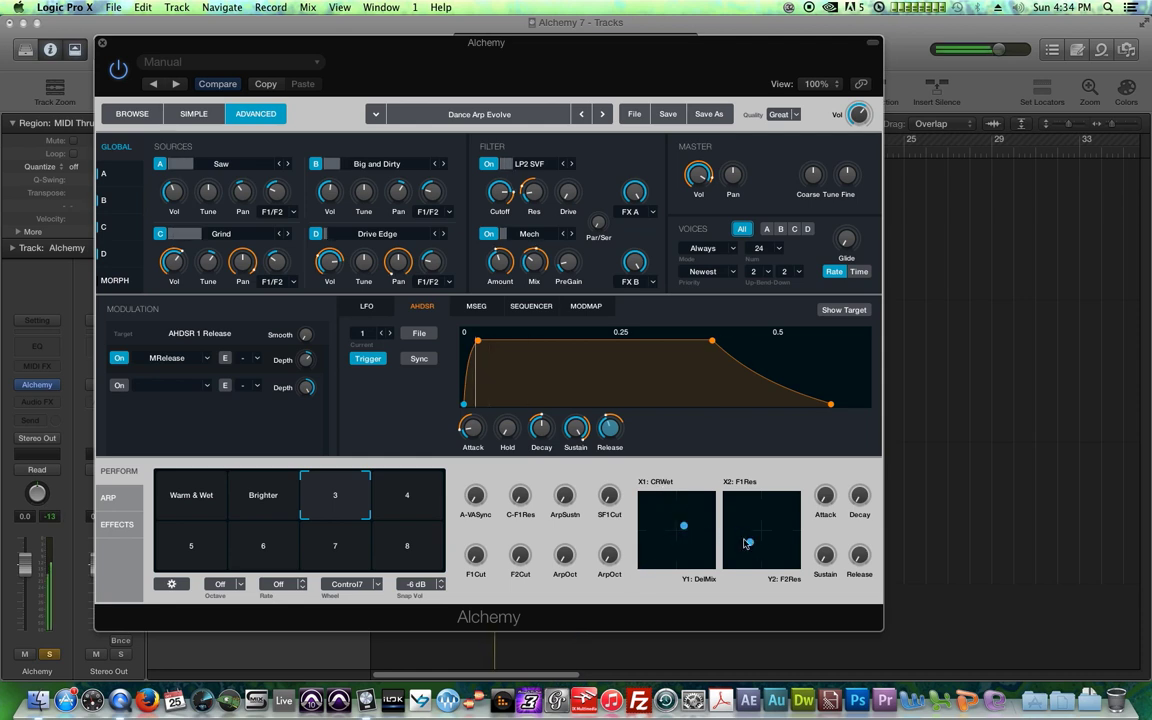
# On snapshot 3, raise A-VASync, ArpSustn and both ArpOct knobs and move the first XY pad point near its lower-left corner
pyautogui.moveTo(684, 527); pyautogui.dragTo(657, 557)
pyautogui.moveTo(475, 497); pyautogui.dragTo(490, 457)
pyautogui.moveTo(567, 556); pyautogui.dragTo(581, 496)
pyautogui.moveTo(613, 558); pyautogui.dragTo(620, 522)
pyautogui.moveTo(568, 555); pyautogui.dragTo(569, 566)
pyautogui.moveTo(566, 498); pyautogui.dragTo(568, 482)
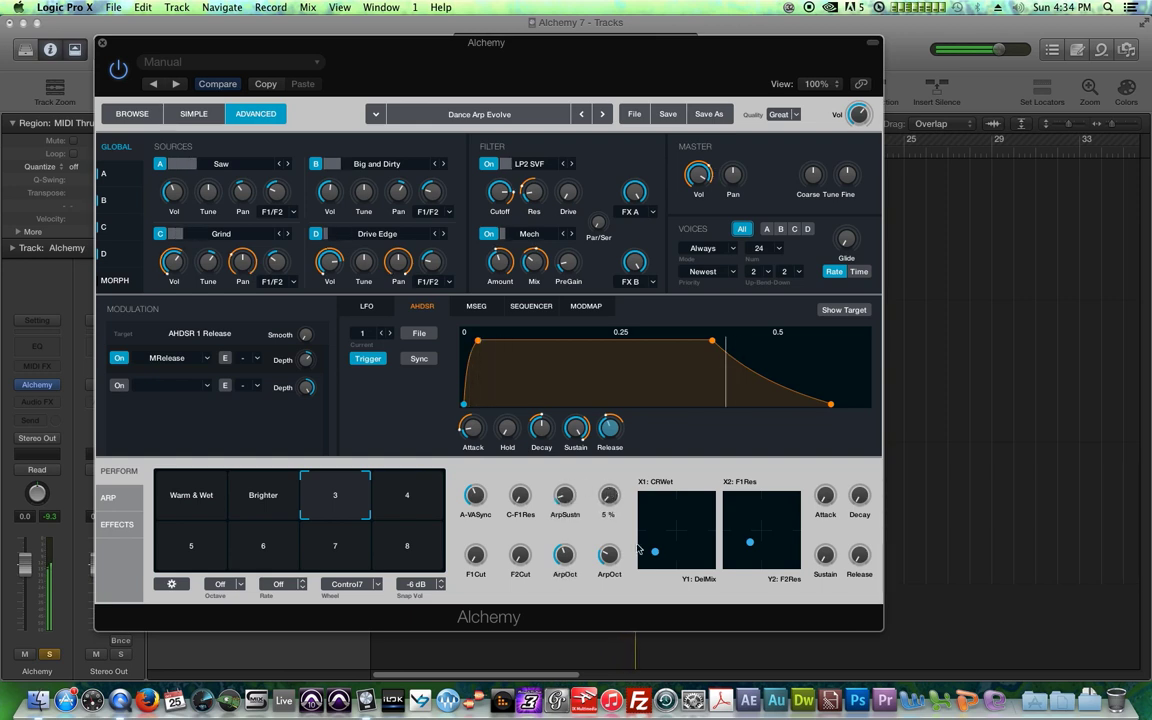
pyautogui.moveTo(656, 553)
pyautogui.mouseDown()
pyautogui.moveTo(648, 567)
pyautogui.moveTo(651, 557)
pyautogui.mouseUp()
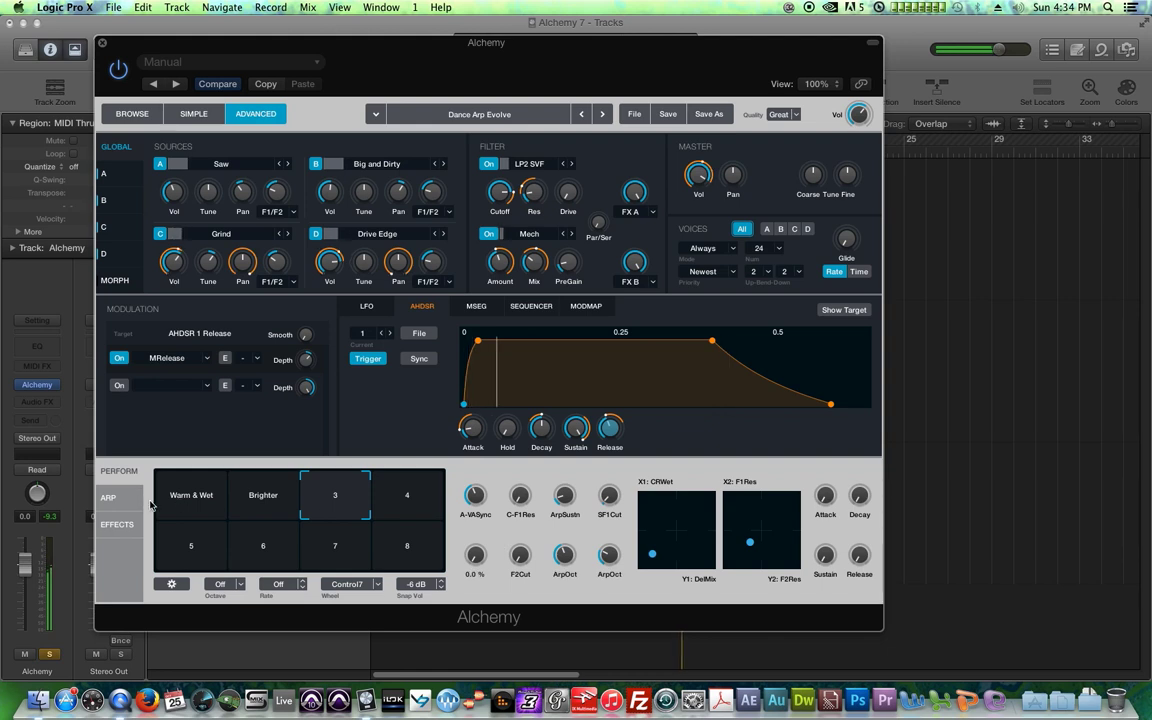
# Reduce the XYPad1Y depth on effects rack B's Delay Mix and set the XYPad1X depth on the main Convolution Reverb's Wet to 12.9%
pyautogui.click(135, 527)
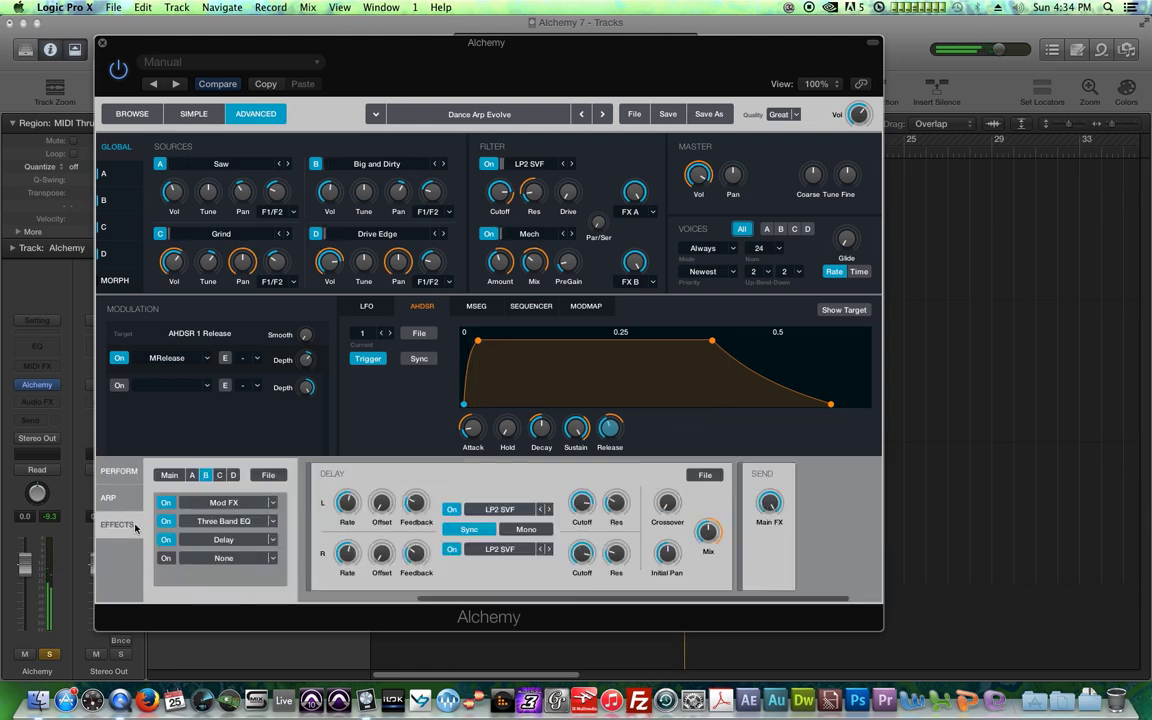
pyautogui.click(708, 532)
pyautogui.moveTo(304, 364)
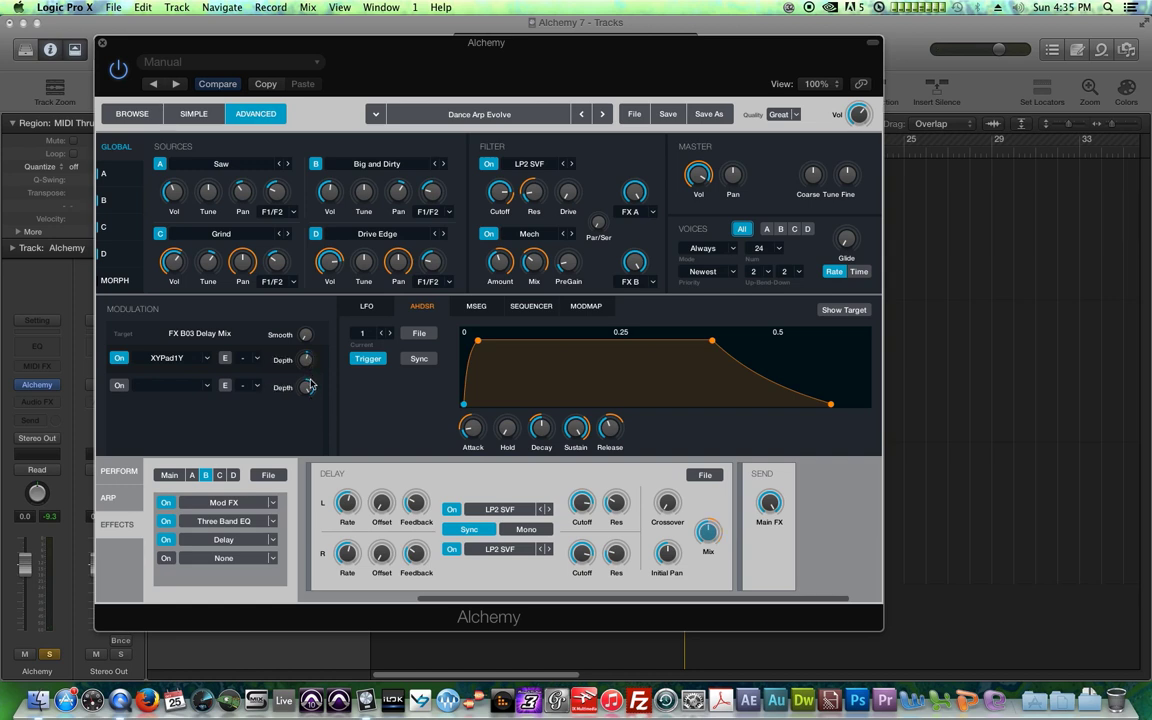
pyautogui.click(170, 476)
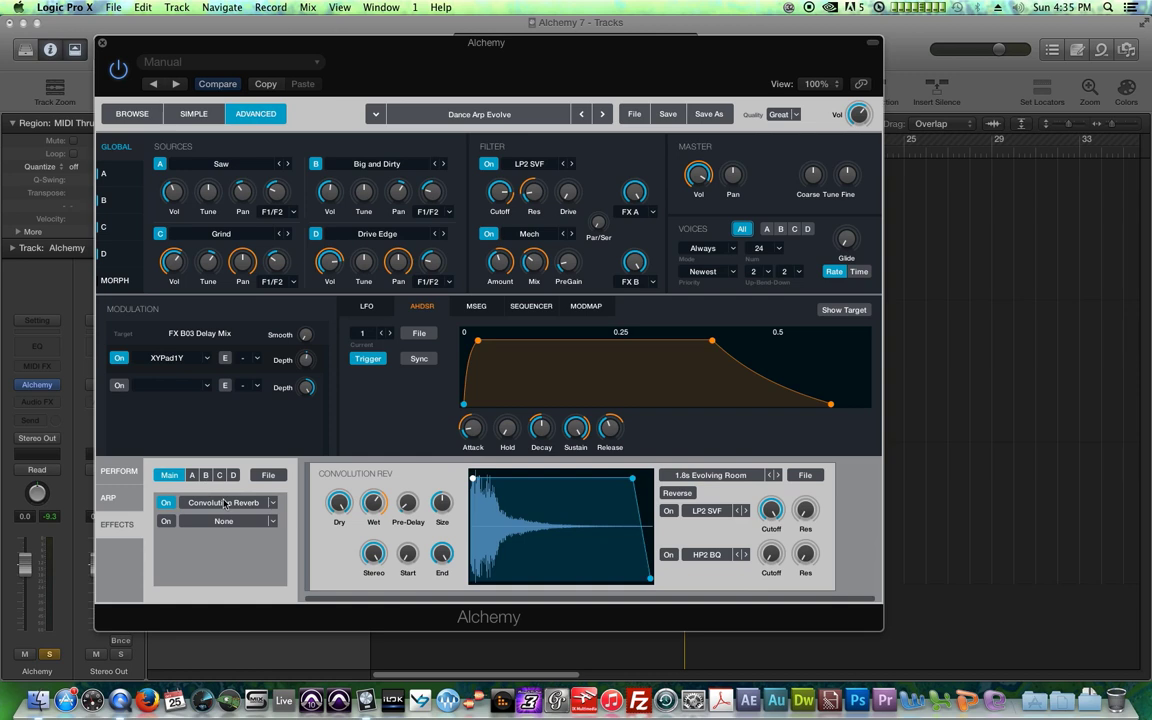
pyautogui.click(370, 507)
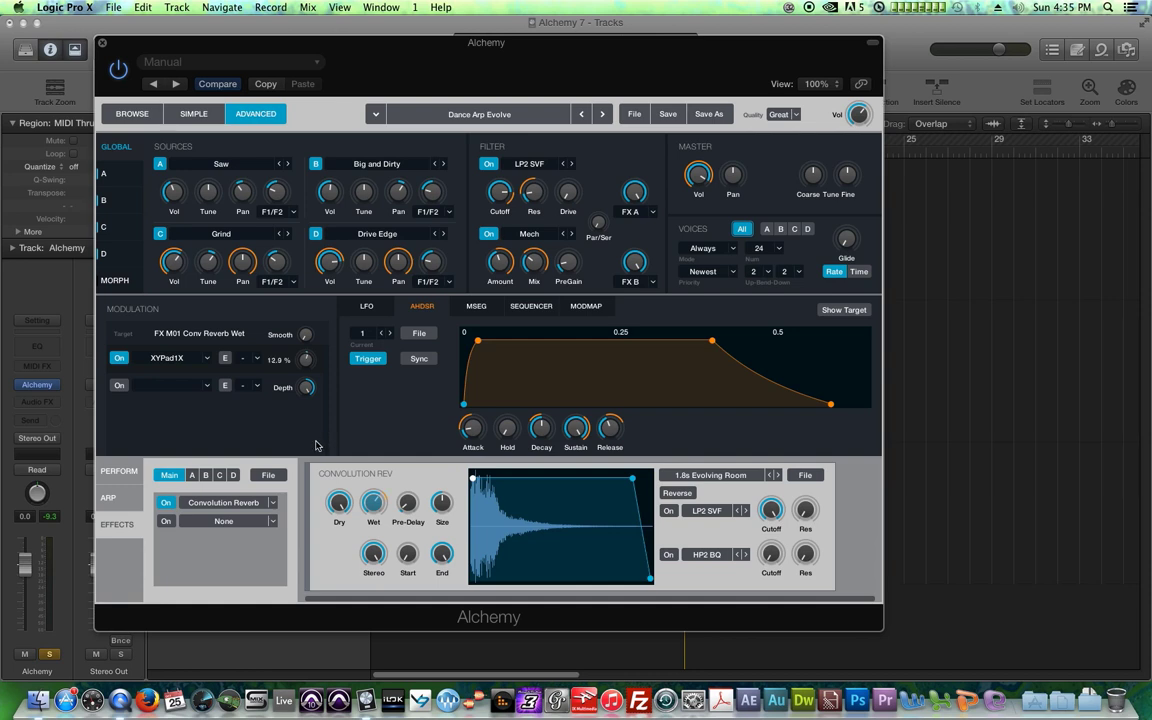
# Audition the first two snapshots, then raise snapshot 3's filter knobs, with F2Cut at 27.5%, and lower both XY pad points
pyautogui.click(136, 471)
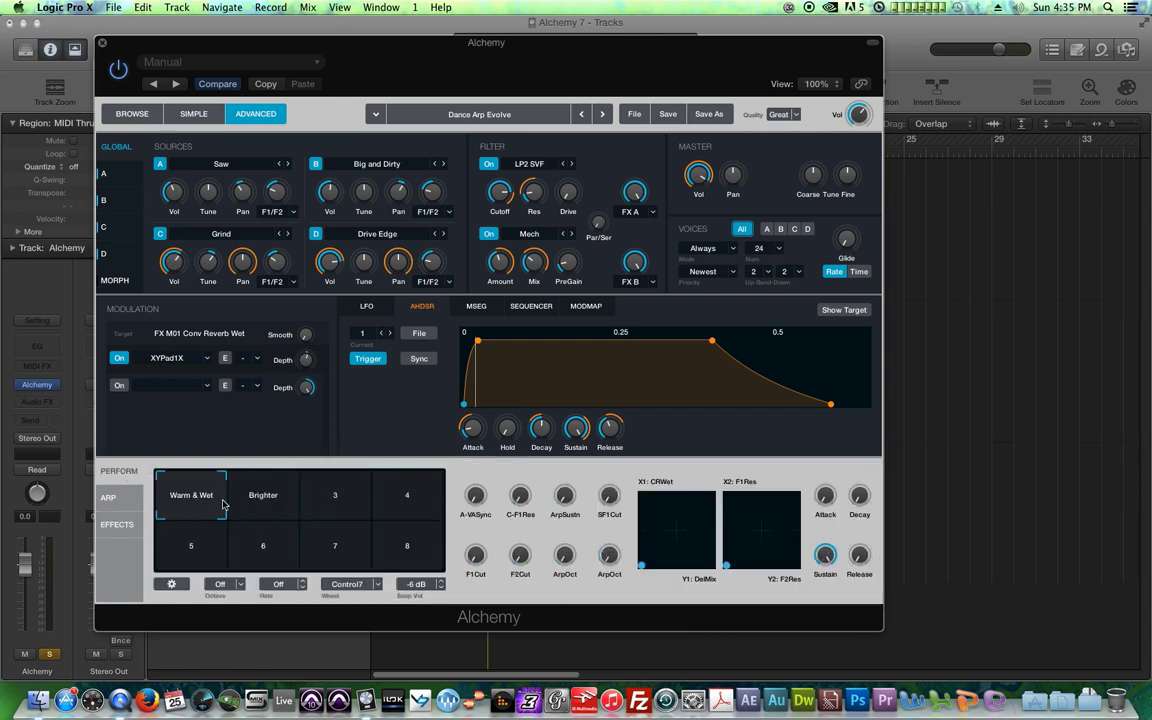
pyautogui.click(286, 492)
pyautogui.click(349, 482)
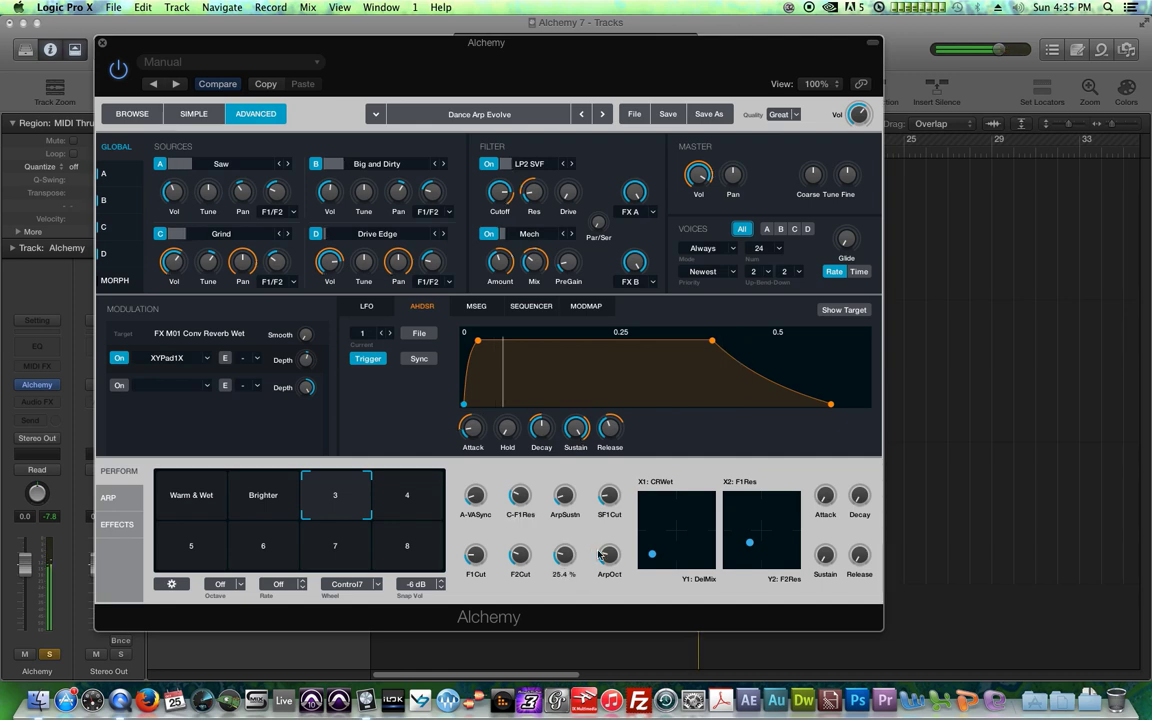
pyautogui.moveTo(650, 552); pyautogui.dragTo(647, 561)
pyautogui.moveTo(748, 543)
pyautogui.mouseDown()
pyautogui.moveTo(780, 512)
pyautogui.moveTo(740, 537)
pyautogui.moveTo(733, 560)
pyautogui.mouseUp()
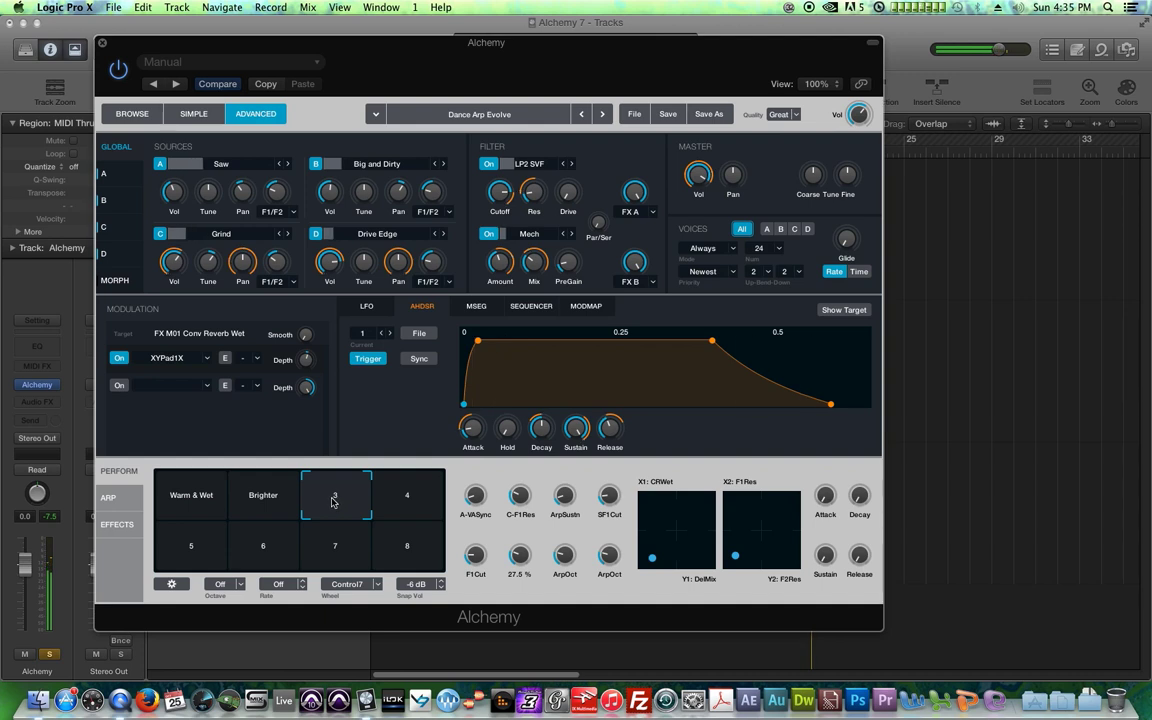
# Rename the third performance snapshot as Chirpy
pyautogui.rightClick(335, 497)
pyautogui.click(353, 510)
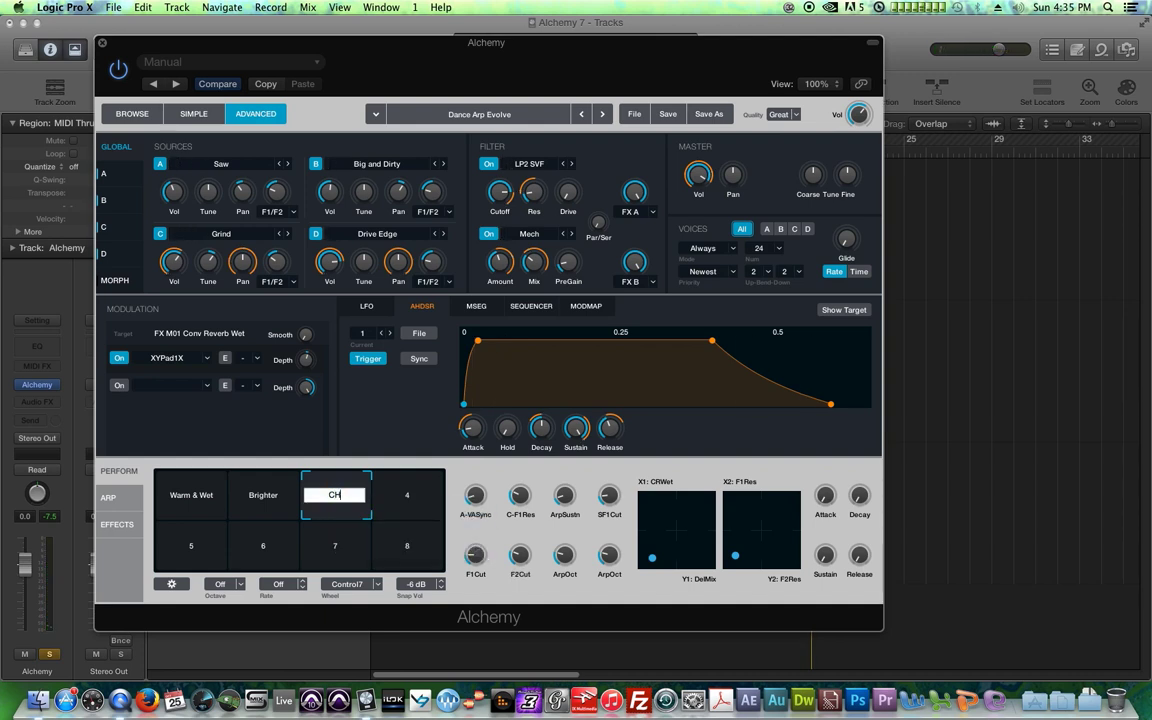
pyautogui.press('Return')
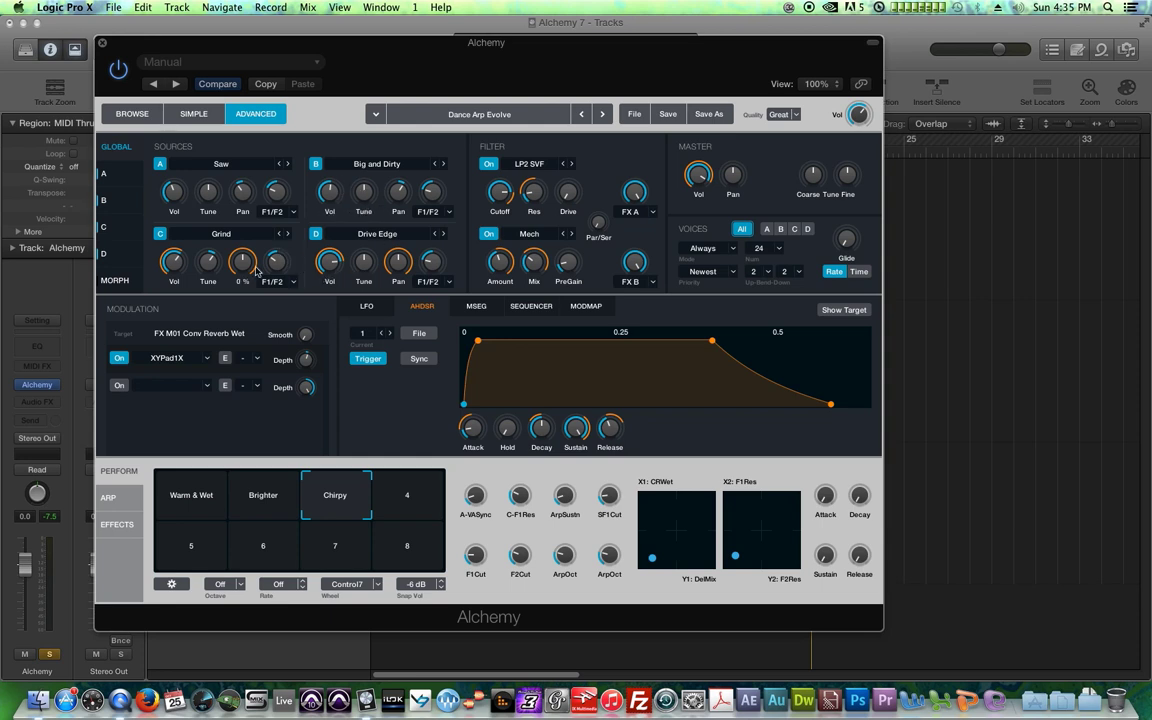
# Assign Control8 to modulate source D's Tune and raise the D-TunCrs knob to 57.5% on the Chirpy snapshot
pyautogui.rightClick(367, 265)
pyautogui.moveTo(432, 274)
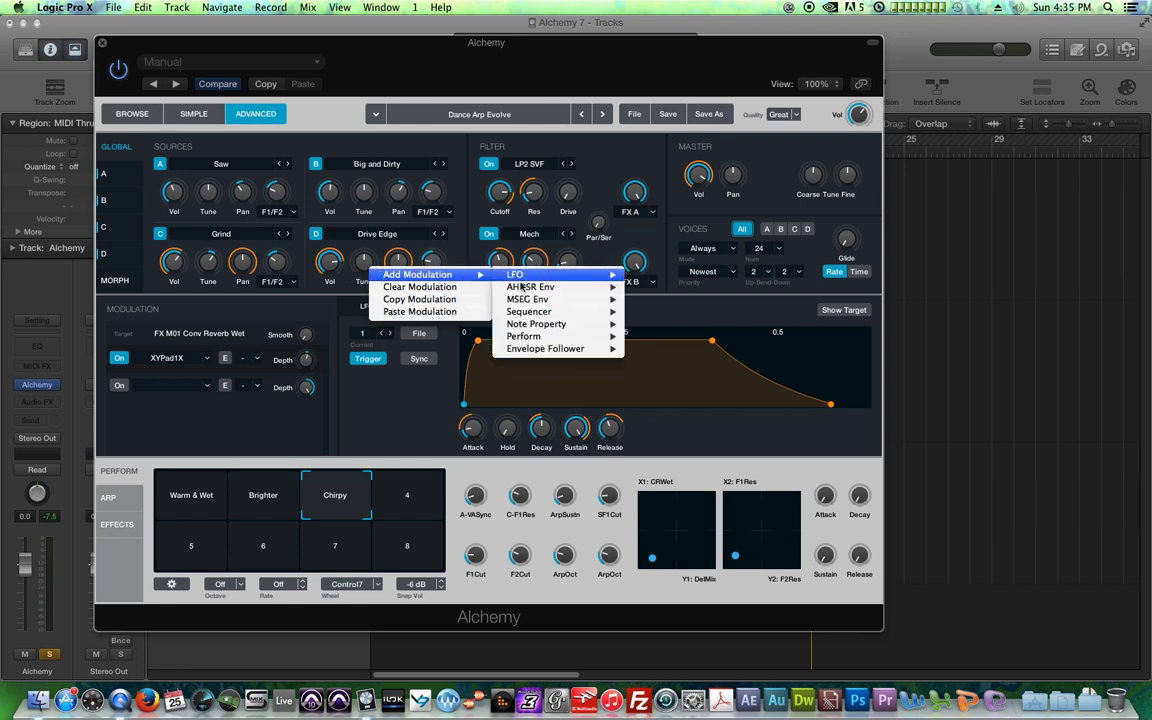
pyautogui.moveTo(587, 343)
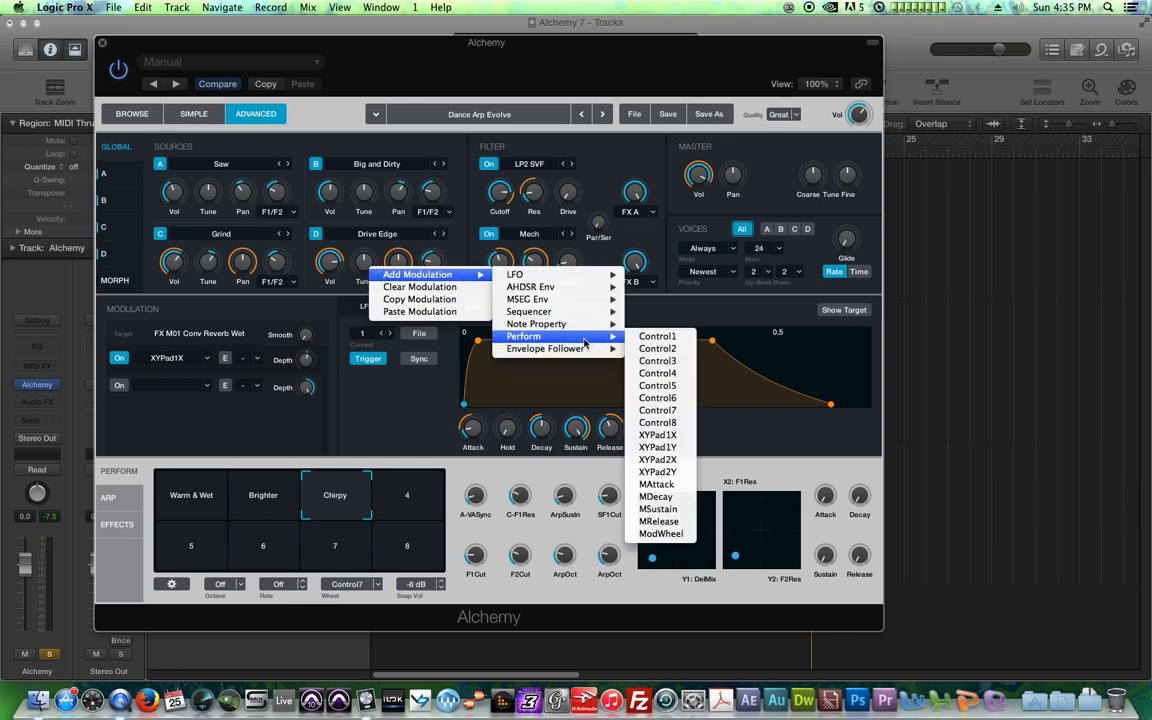
pyautogui.click(690, 424)
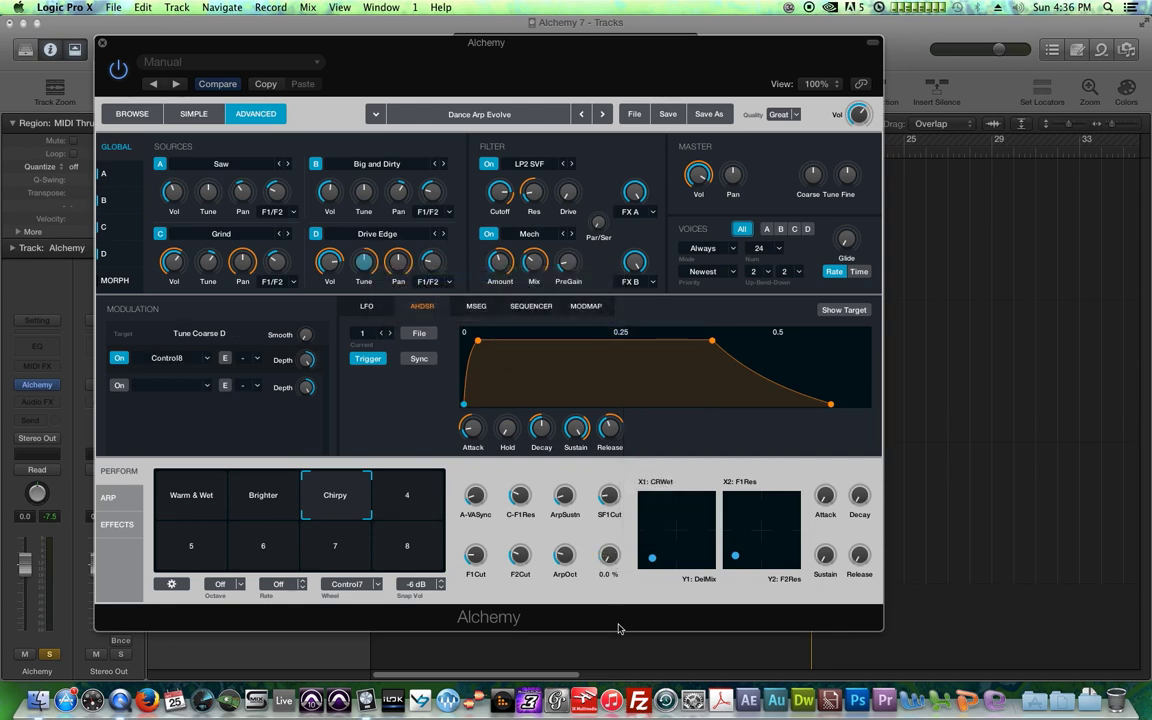
pyautogui.moveTo(319, 489)
pyautogui.mouseDown()
pyautogui.moveTo(149, 463)
pyautogui.moveTo(316, 464)
pyautogui.mouseUp()
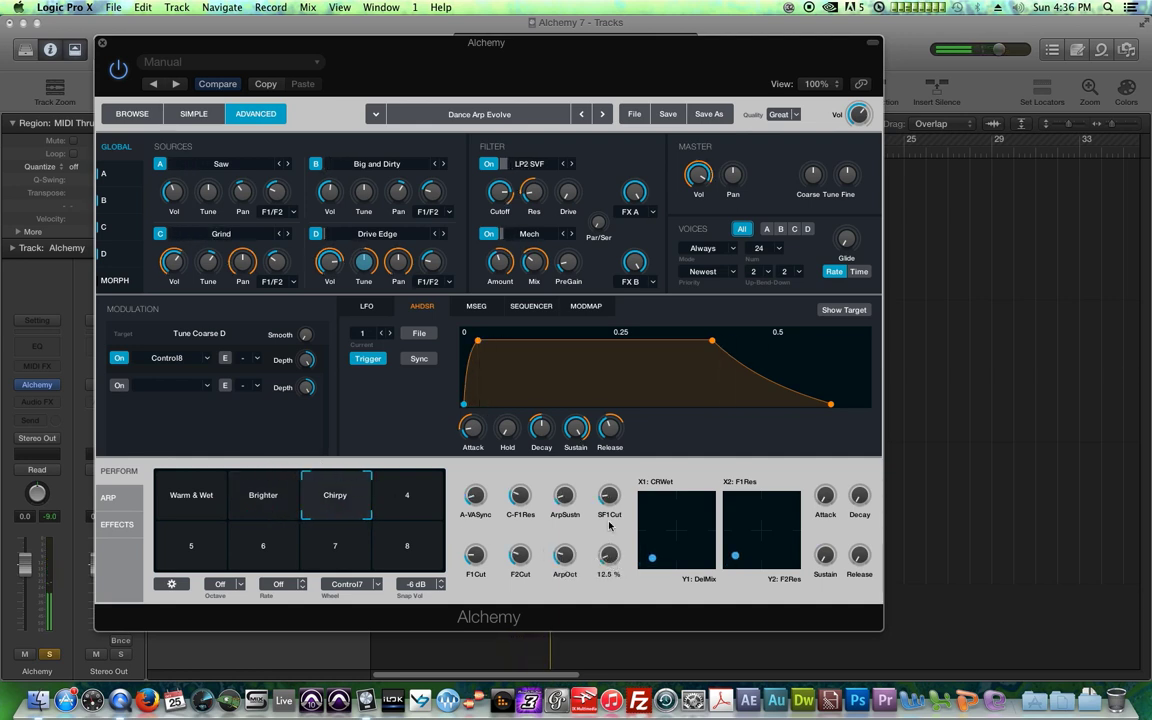
pyautogui.moveTo(640, 531); pyautogui.dragTo(618, 540)
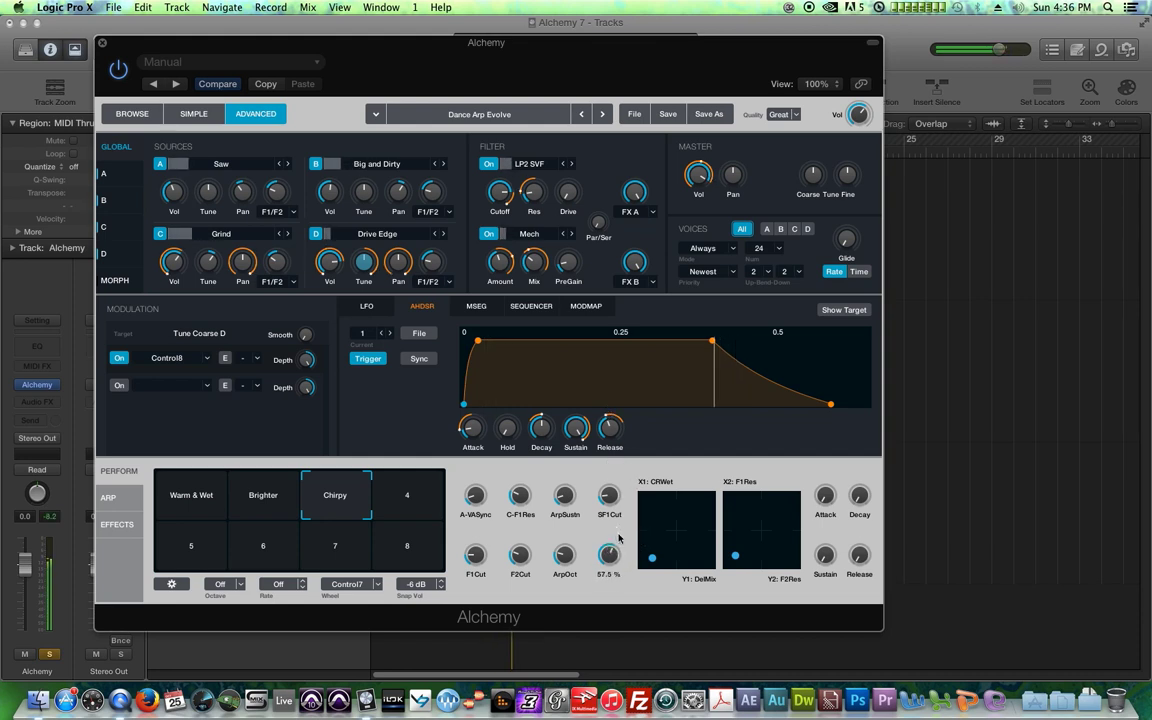
# Compare the Brighter and Chirpy snapshots and turn Chirpy's D-TunCrs knob up to maximum
pyautogui.click(255, 488)
pyautogui.click(331, 483)
pyautogui.click(257, 480)
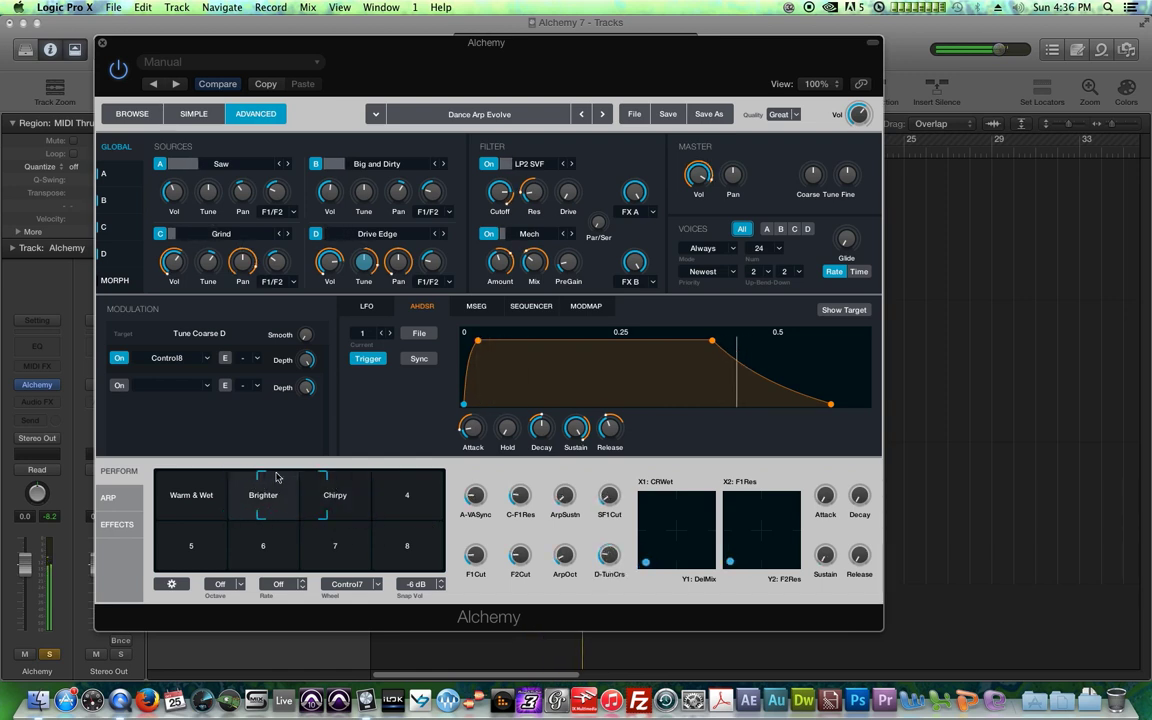
pyautogui.click(325, 477)
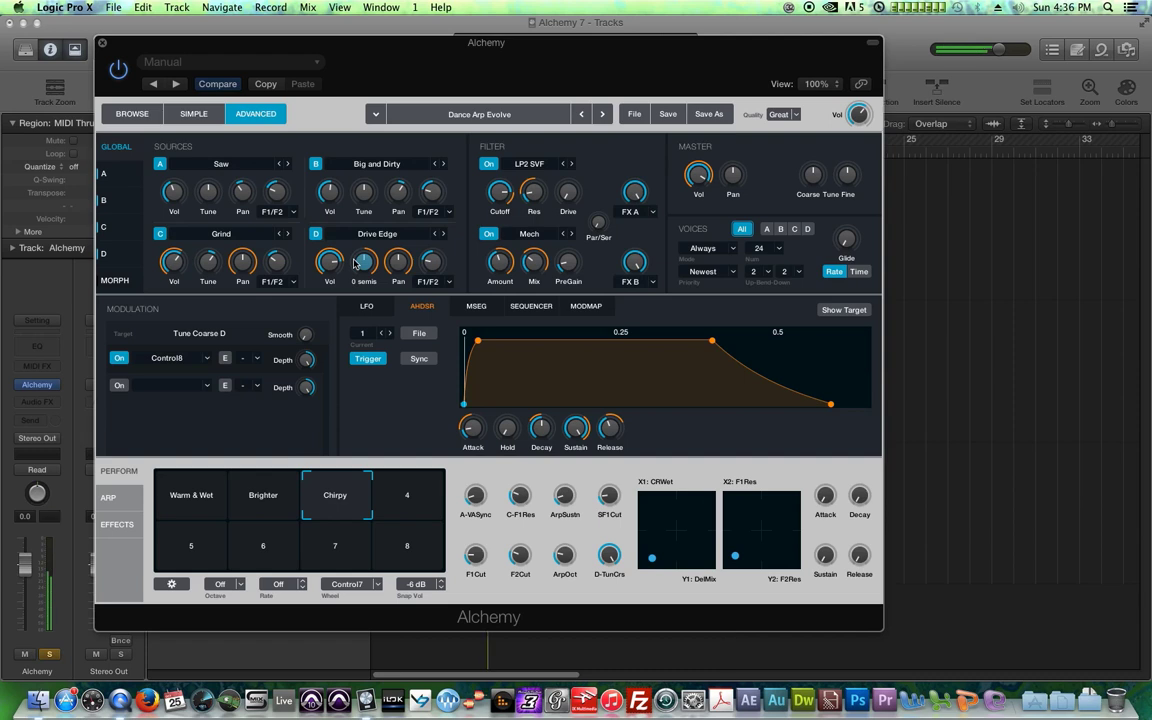
pyautogui.click(262, 490)
pyautogui.click(307, 485)
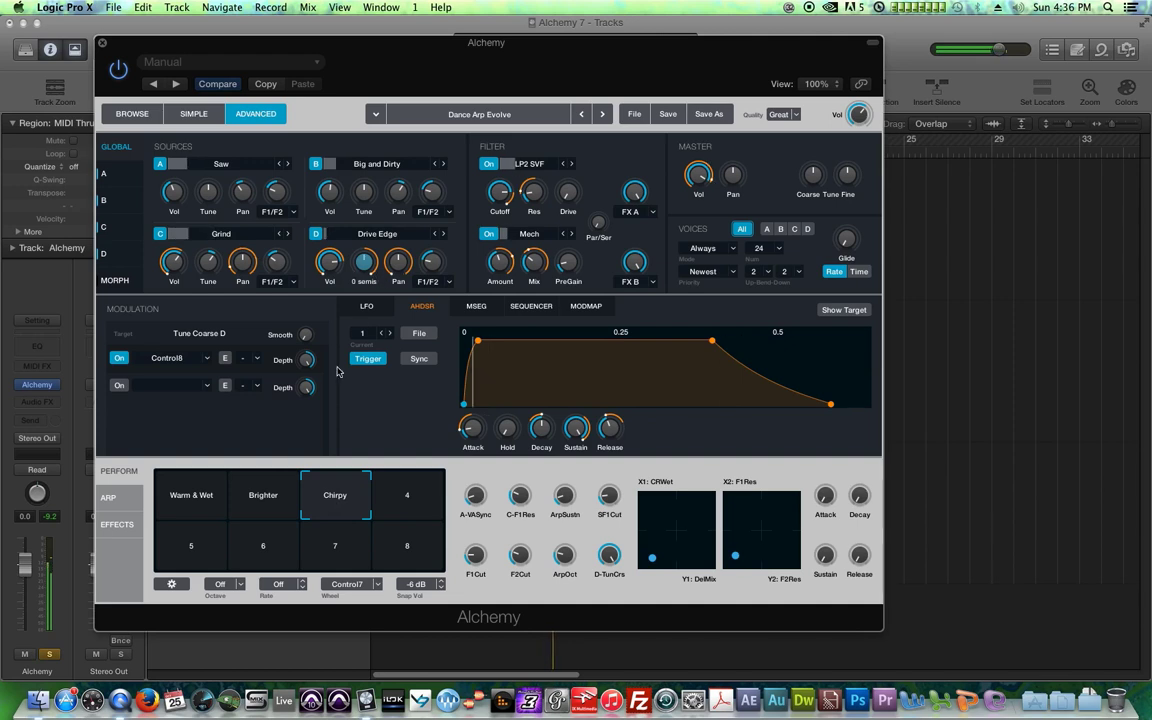
# Rename the Chirpy performance snapshot as Beepy
pyautogui.rightClick(310, 505)
pyautogui.click(361, 514)
pyautogui.write('Beepy')
pyautogui.press('Return')
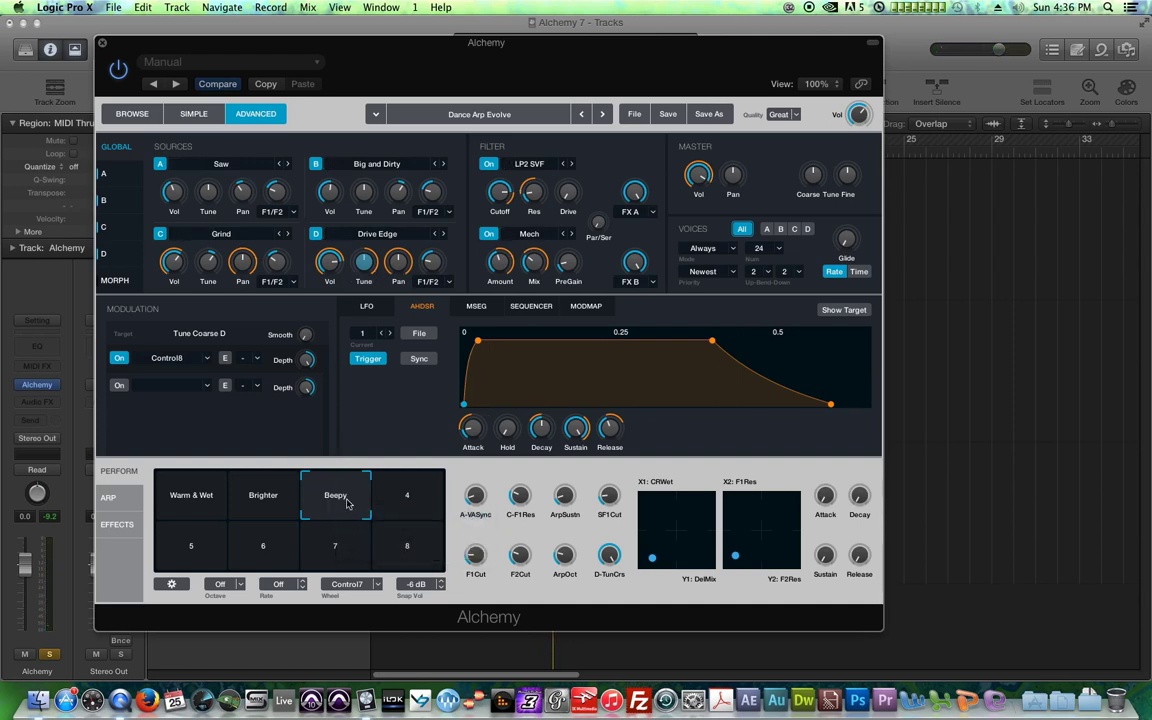
# Copy the Beepy snapshot and paste it into snapshot slot 4
pyautogui.moveTo(350, 477); pyautogui.dragTo(433, 466)
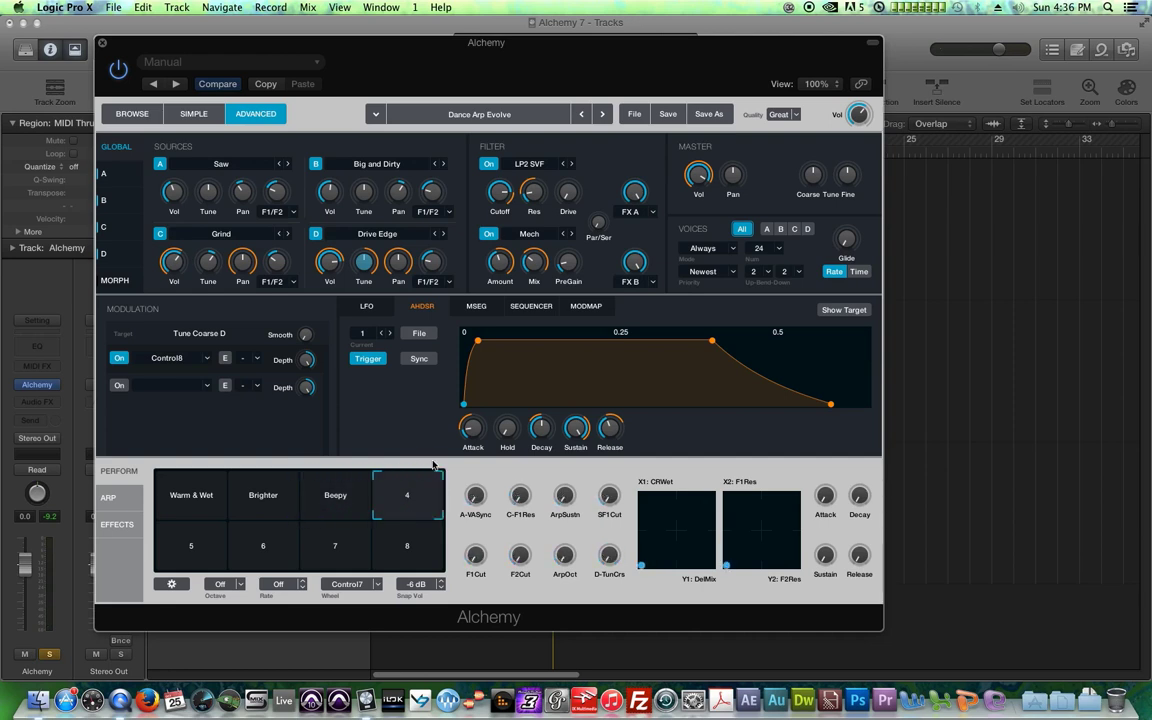
pyautogui.click(346, 504)
pyautogui.click(172, 587)
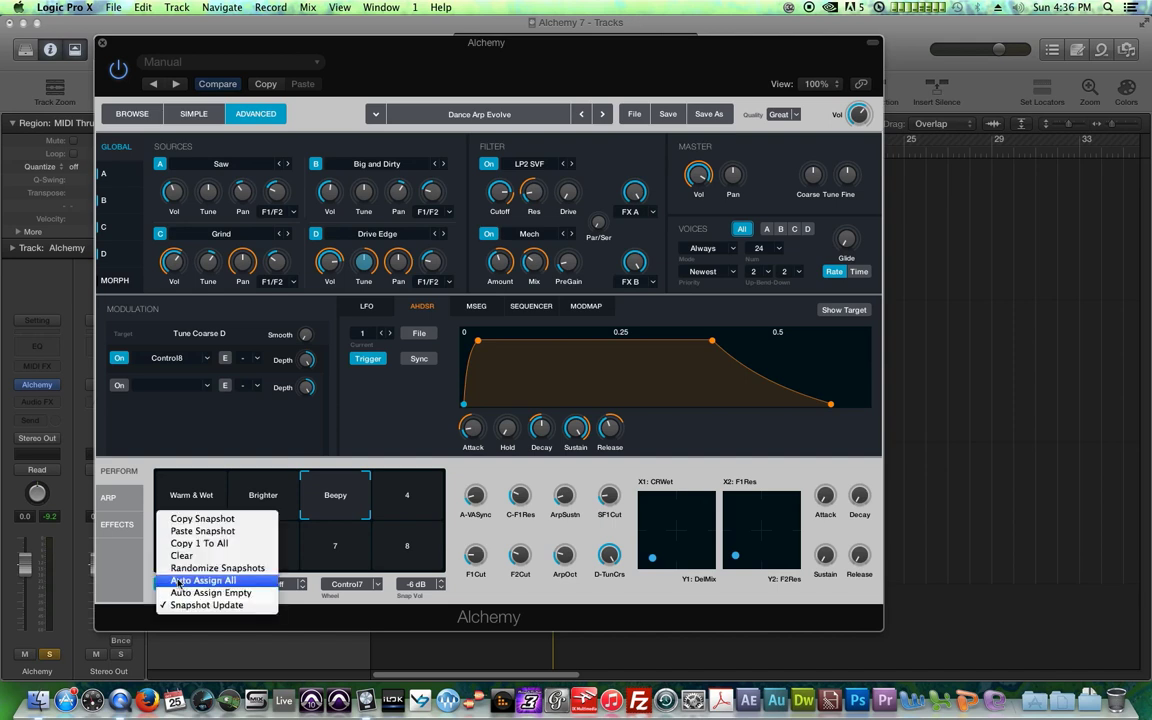
pyautogui.click(243, 521)
pyautogui.click(387, 510)
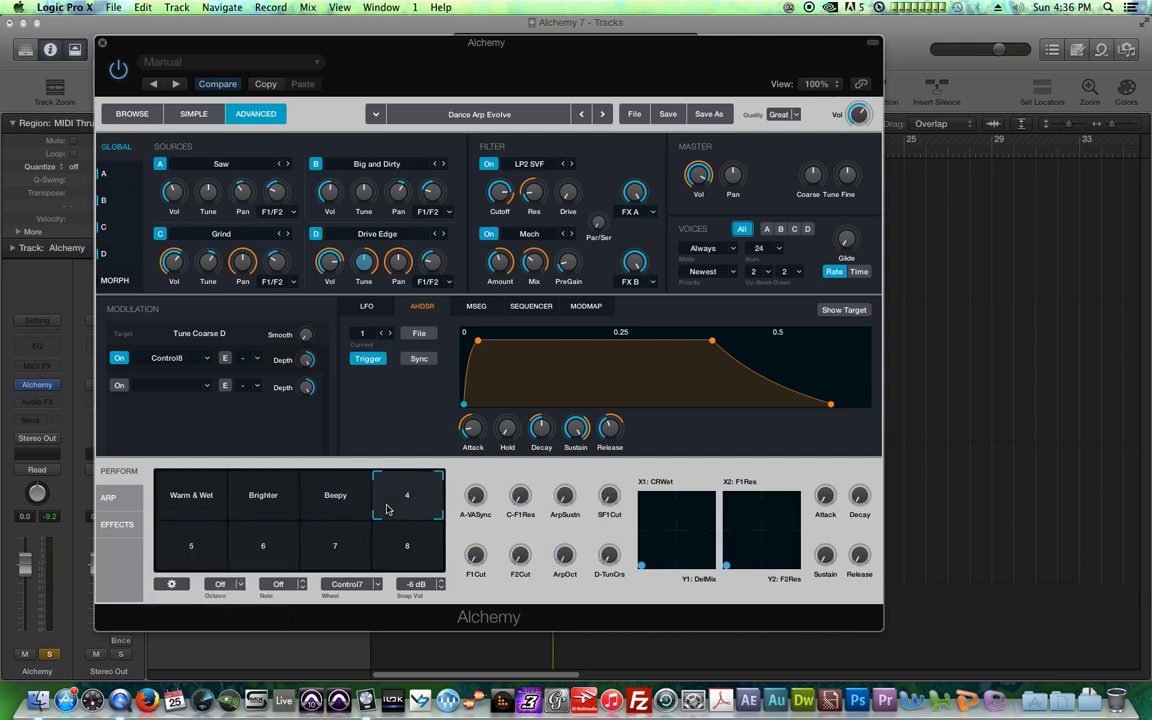
pyautogui.click(172, 584)
pyautogui.click(230, 537)
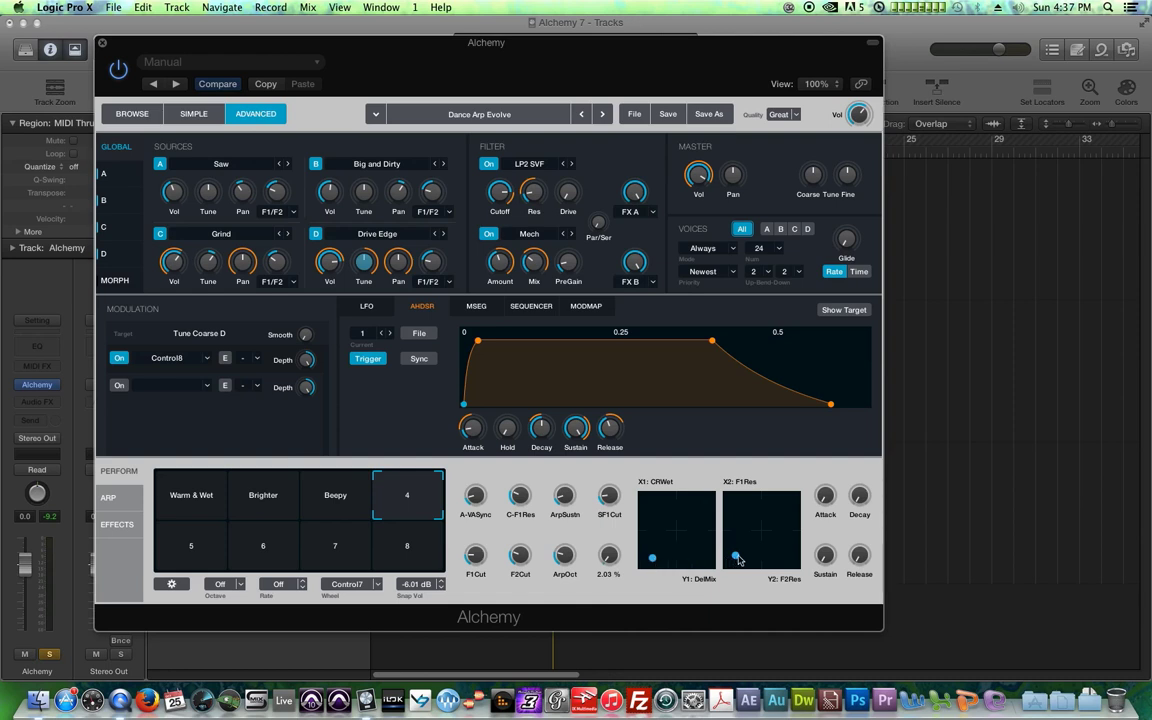
# On snapshot 4, minimize D-TunCrs, raise Attack, Release, F1Cut and F2Cut, and move the second XY pad point towards the pad's centre
pyautogui.moveTo(825, 495); pyautogui.dragTo(843, 513)
pyautogui.moveTo(859, 556)
pyautogui.mouseDown()
pyautogui.moveTo(869, 530)
pyautogui.moveTo(871, 548)
pyautogui.moveTo(853, 563)
pyautogui.mouseUp()
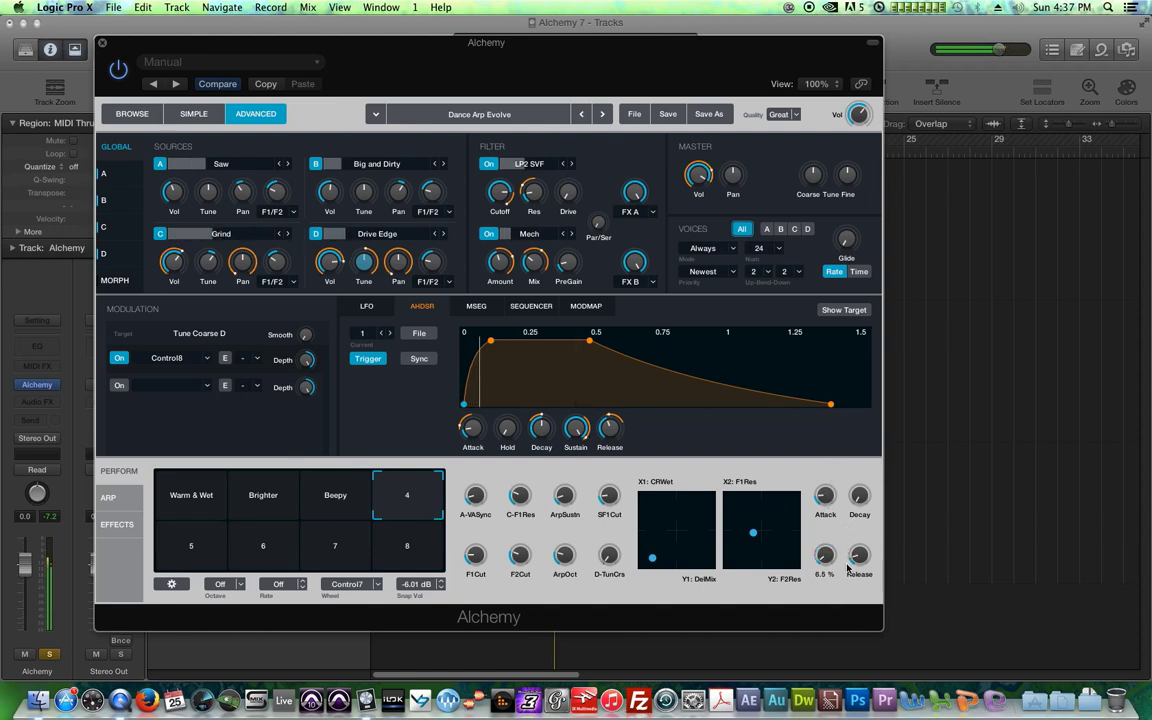
pyautogui.moveTo(859, 496); pyautogui.dragTo(864, 527)
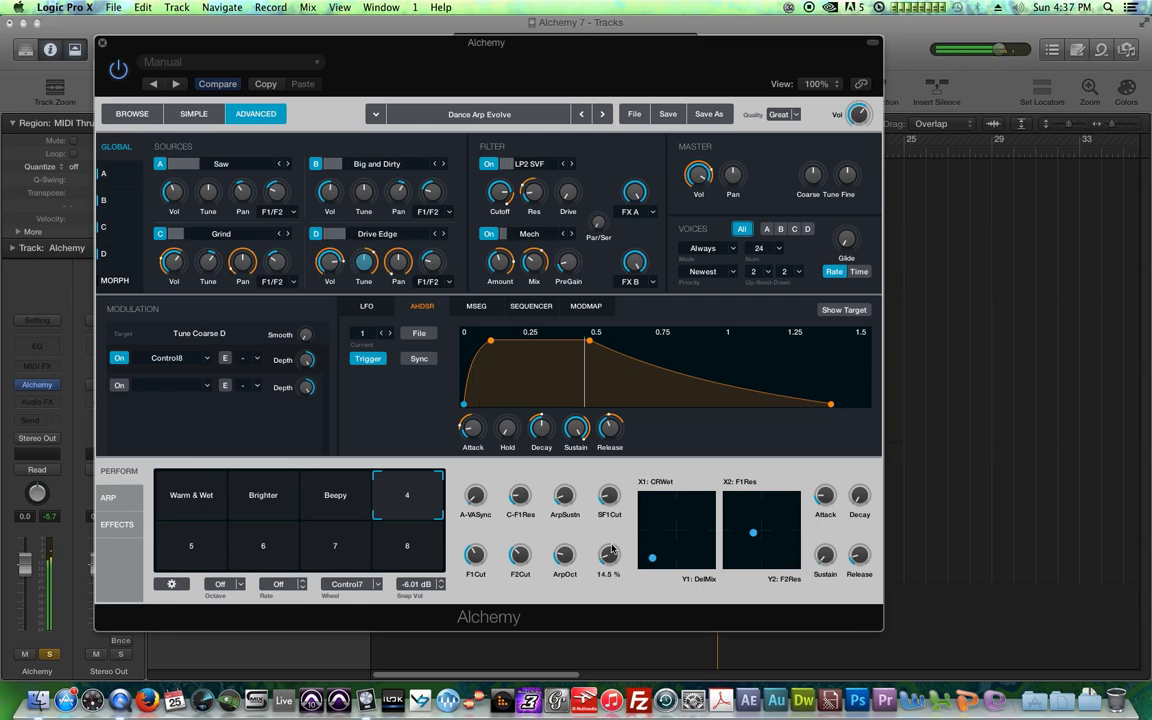
# Rename the fourth performance snapshot as Lush
pyautogui.rightClick(401, 500)
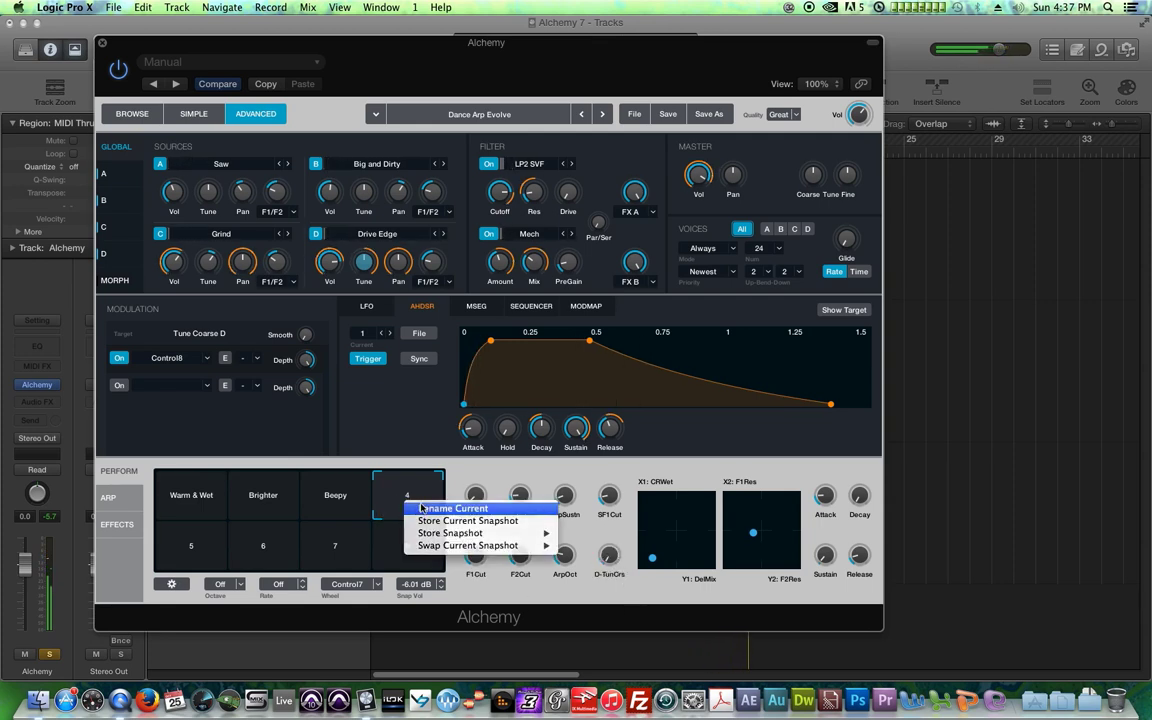
pyautogui.click(421, 506)
pyautogui.press('Return')
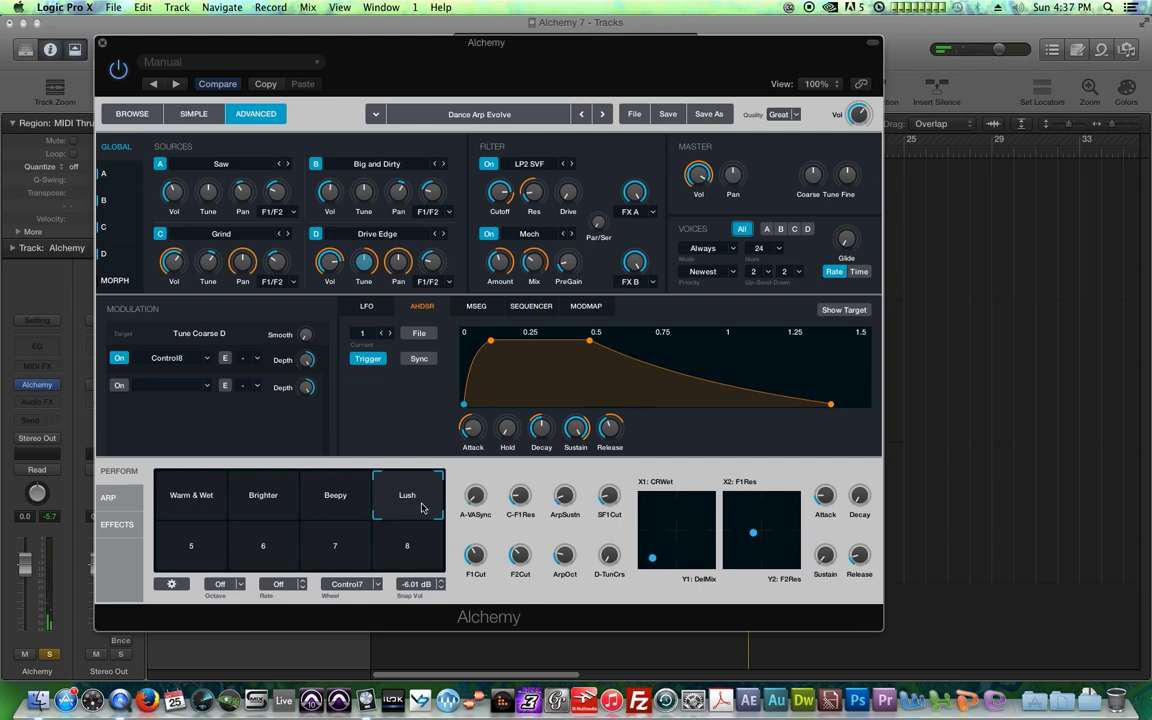
# Compare the loudness of Warm & Wet and Brighter during playback and lower Brighter's snapshot volume to match
pyautogui.moveTo(411, 508); pyautogui.dragTo(193, 420)
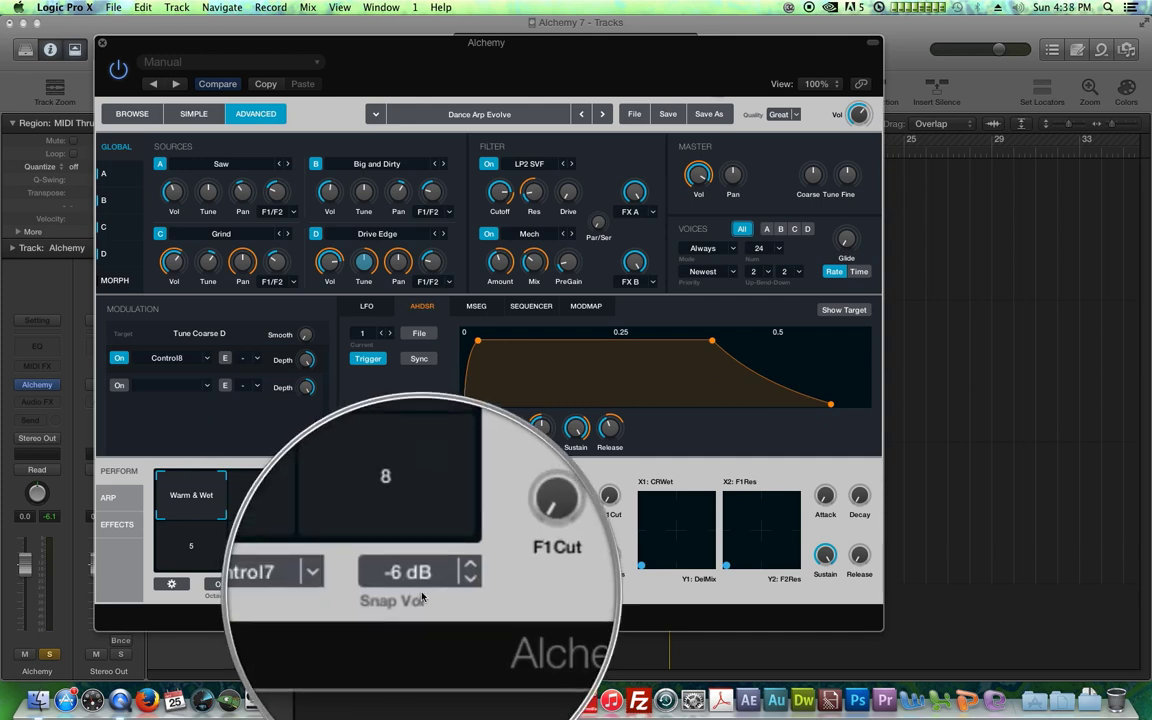
pyautogui.moveTo(288, 506); pyautogui.dragTo(215, 505)
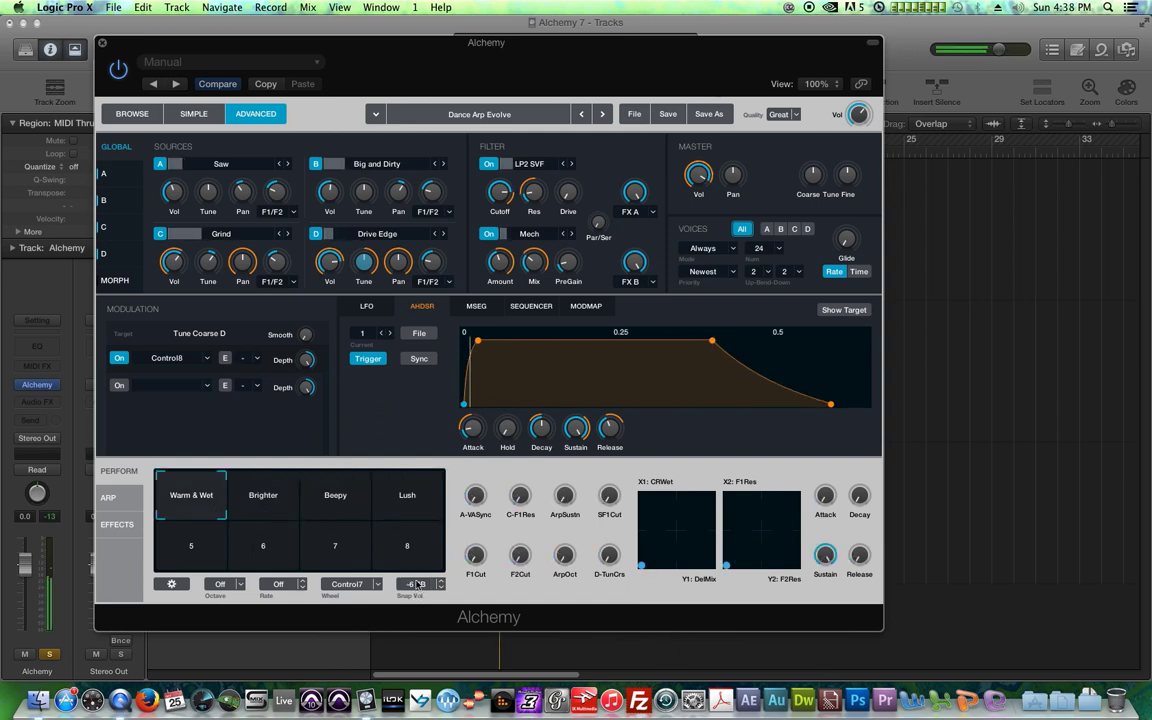
pyautogui.click(285, 510)
pyautogui.click(189, 498)
pyautogui.click(262, 502)
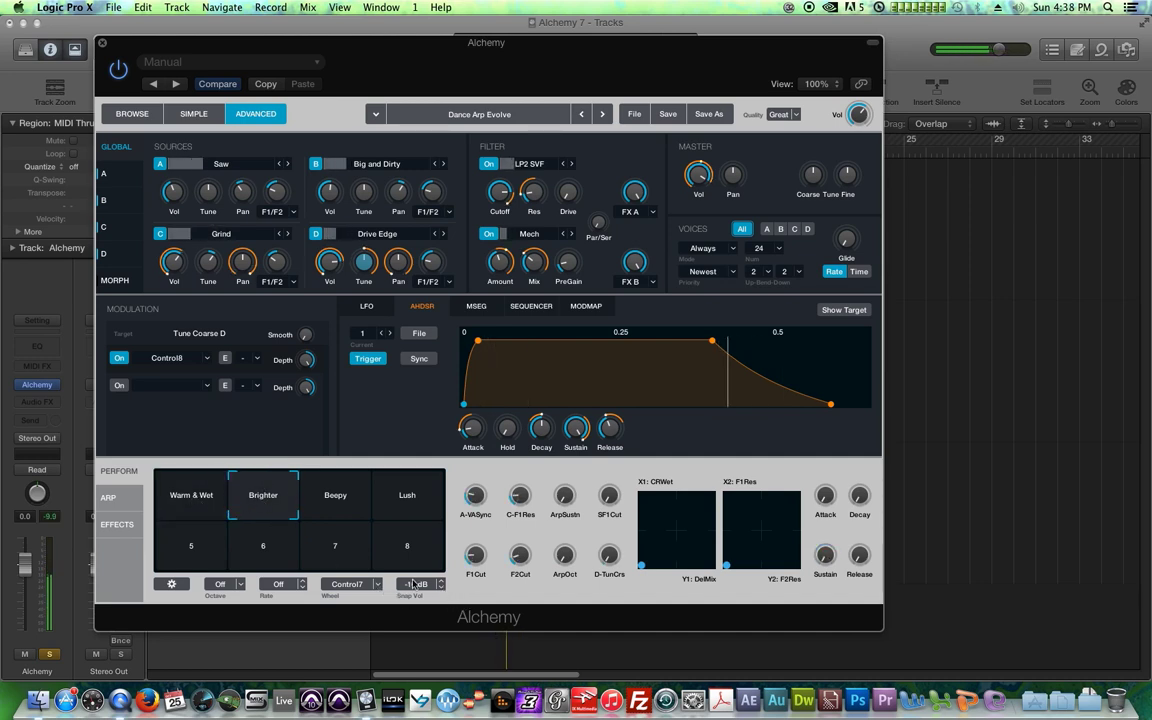
pyautogui.click(193, 505)
pyautogui.click(248, 509)
# Set the Beepy snapshot's volume to -12 dB
pyautogui.click(330, 506)
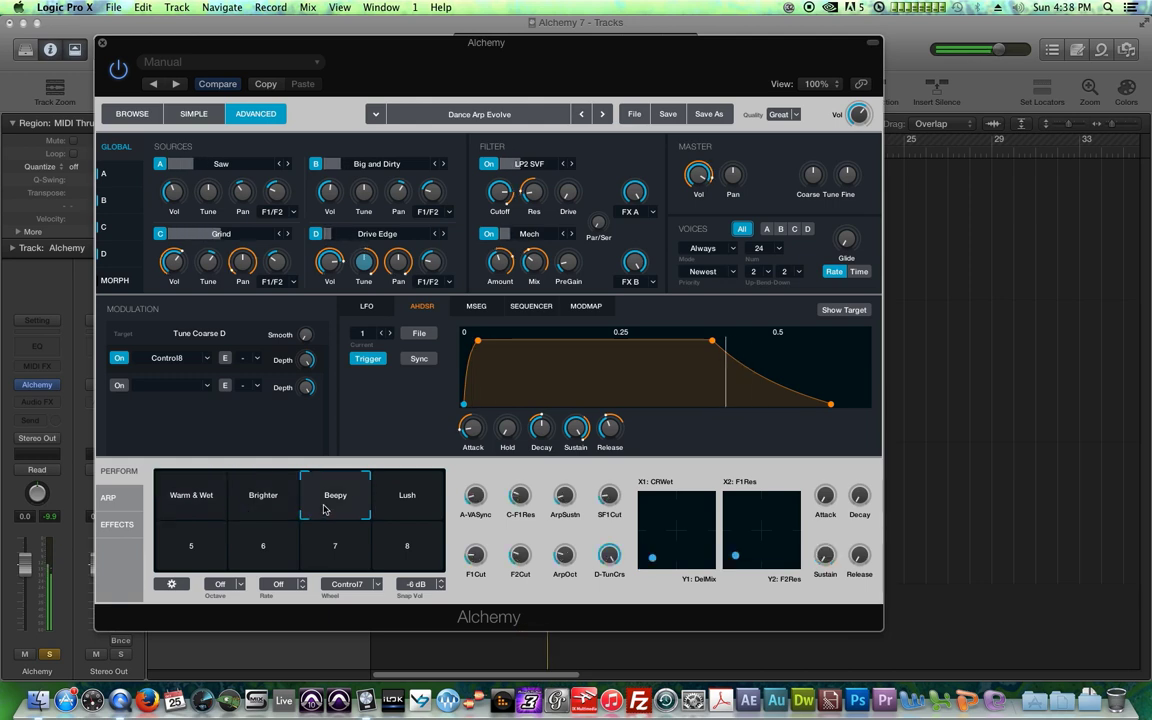
pyautogui.click(442, 588)
pyautogui.click(442, 588)
pyautogui.click(442, 588)
pyautogui.click(442, 588)
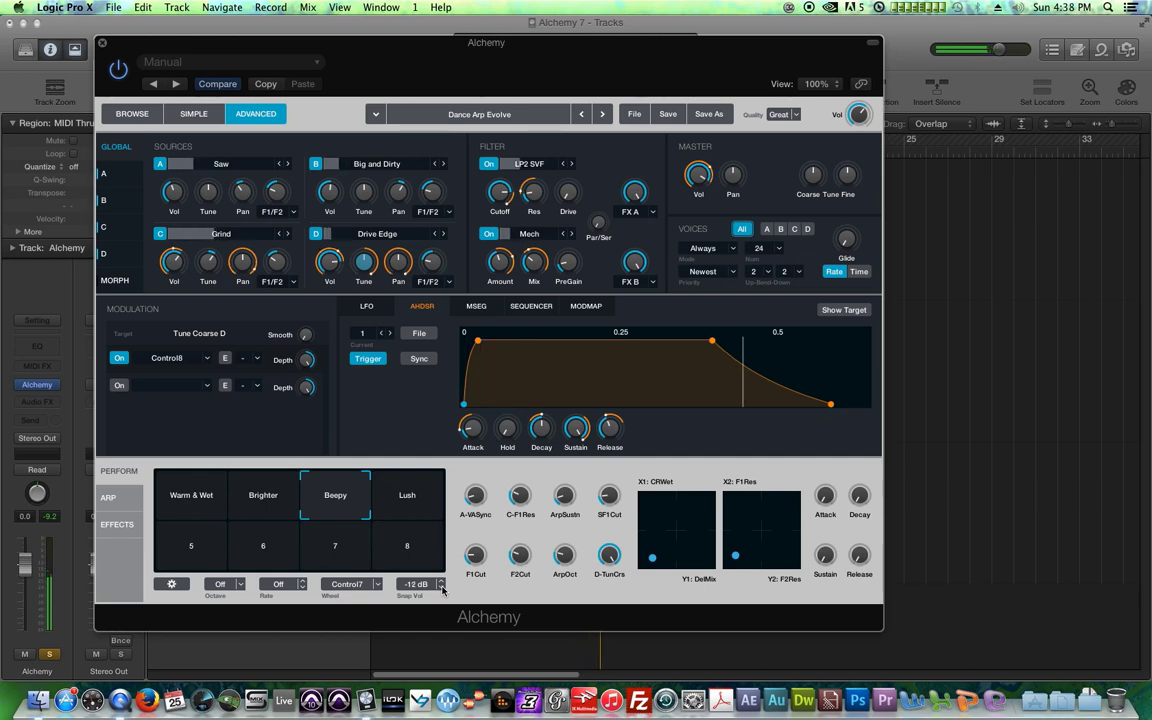
# Set the snapshot volume to -14 dB for Lush and -5 dB for Warm & Wet
pyautogui.click(388, 507)
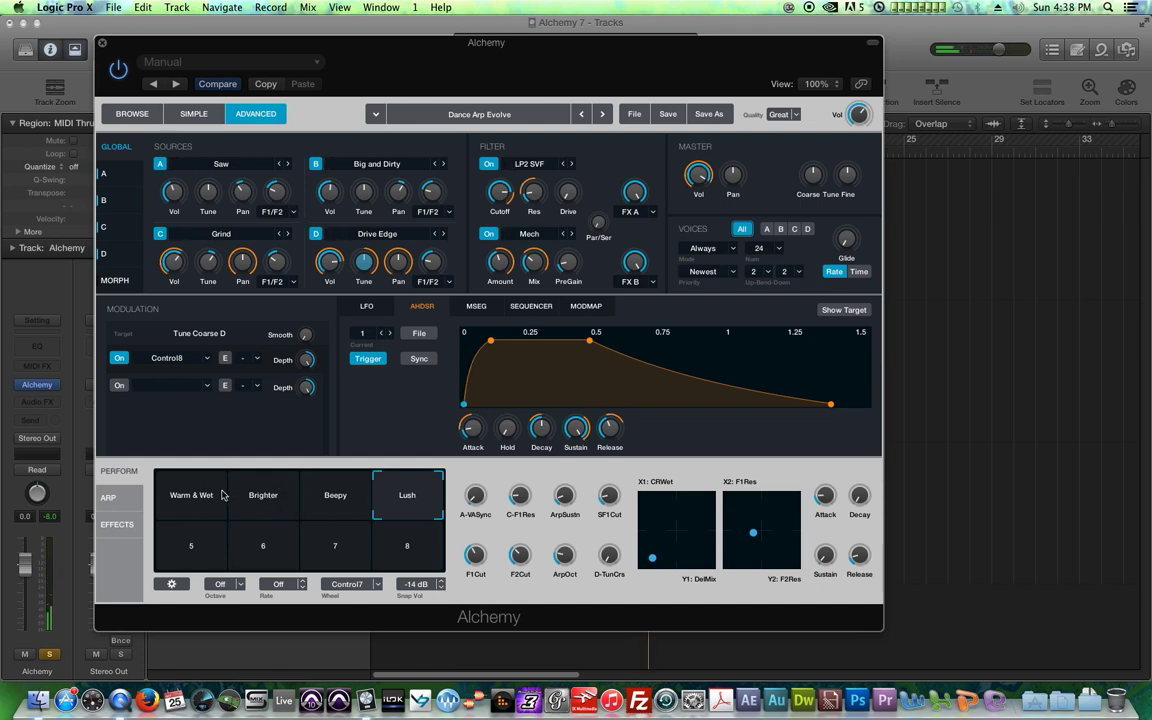
pyautogui.click(216, 512)
pyautogui.click(197, 505)
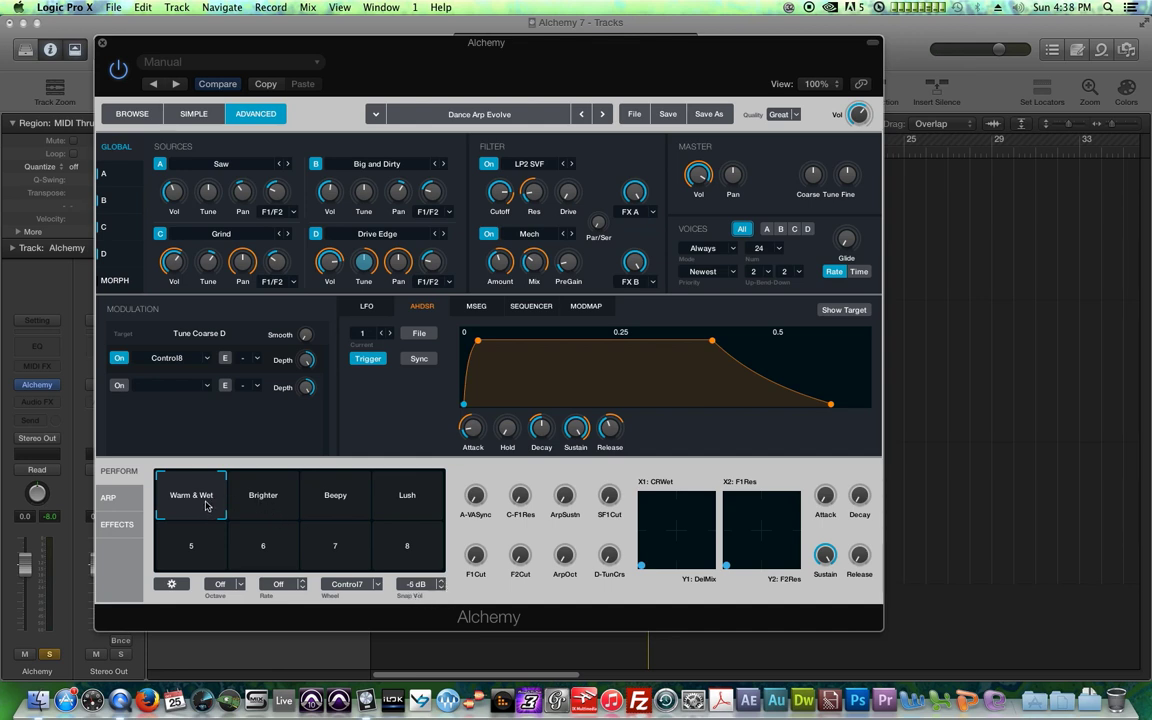
pyautogui.moveTo(234, 497); pyautogui.dragTo(150, 450)
# Close the Alchemy window, show track automation and set the Alchemy track's automation mode to Latch
pyautogui.click(102, 43)
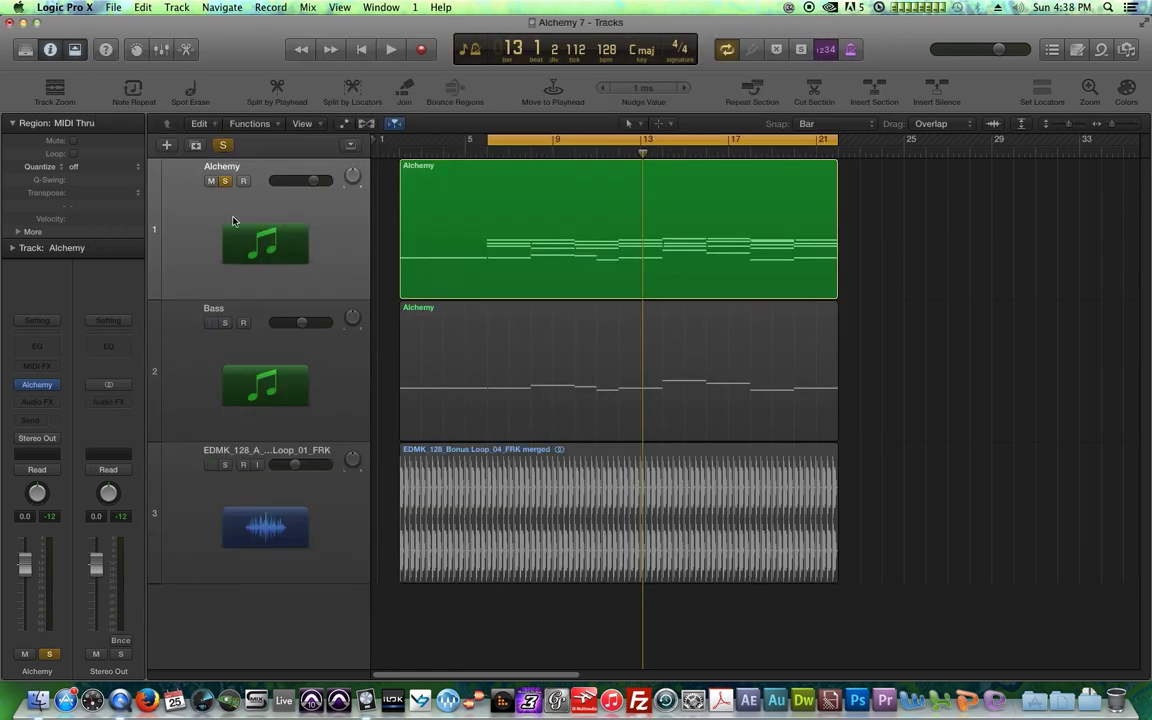
pyautogui.press('a')
pyautogui.click(218, 199)
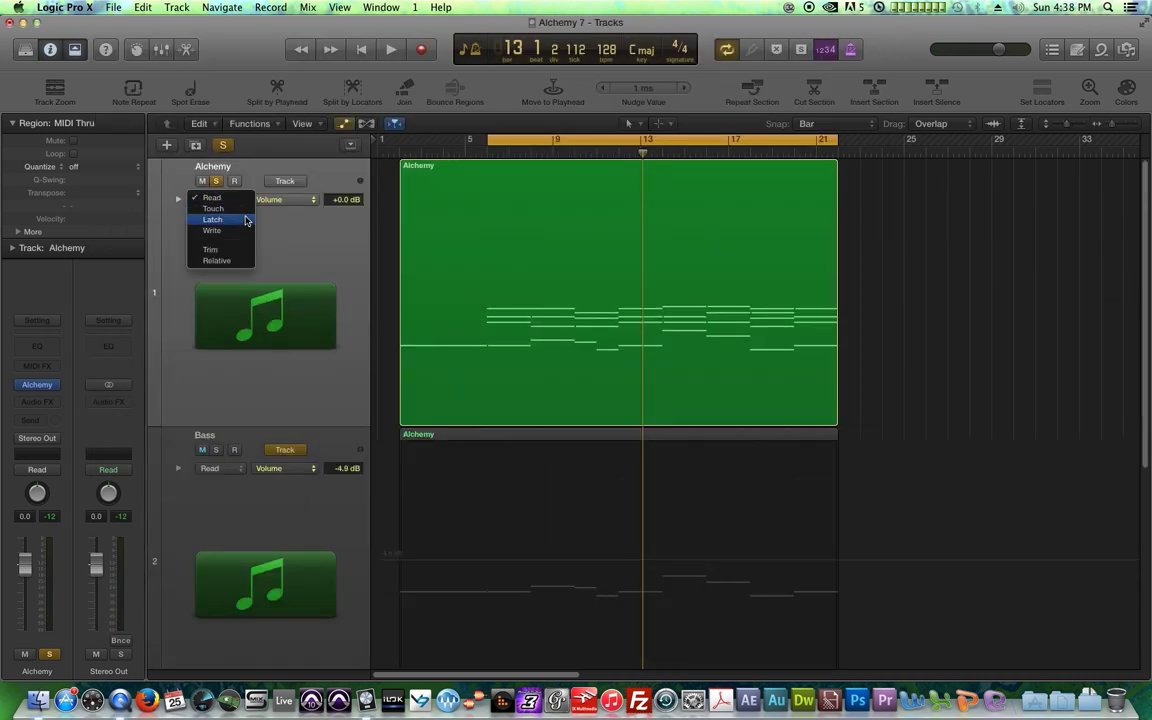
pyautogui.click(246, 220)
# Turn off cycle mode and return the playhead to the start of the project
pyautogui.click(532, 137)
pyautogui.press('Return')
pyautogui.press('Return')
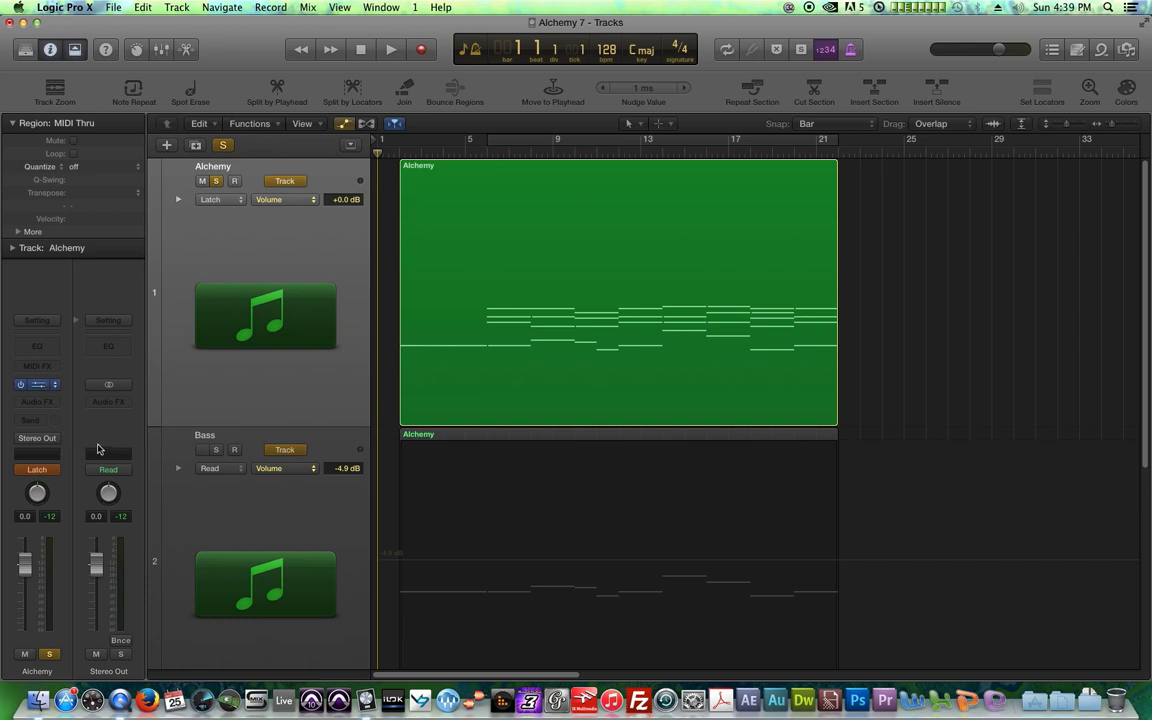
# Reopen the Alchemy instrument in Simple view and move its window below the Alchemy track's region header
pyautogui.click(47, 387)
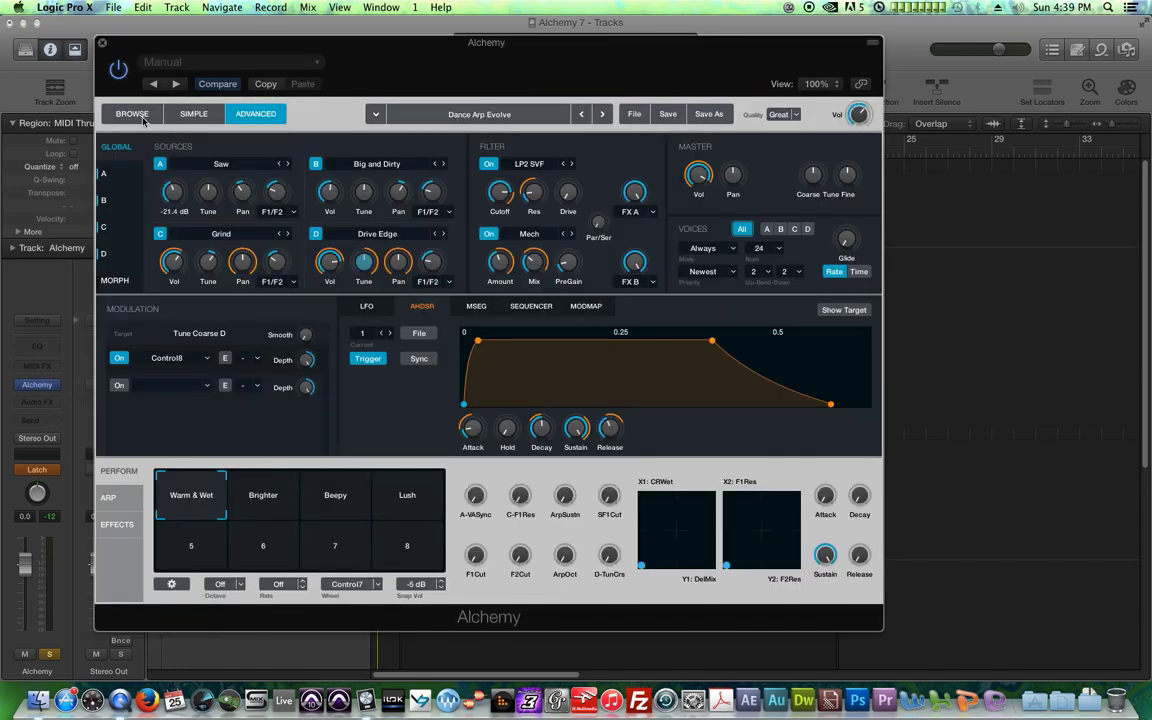
pyautogui.click(193, 113)
pyautogui.moveTo(310, 61); pyautogui.dragTo(418, 436)
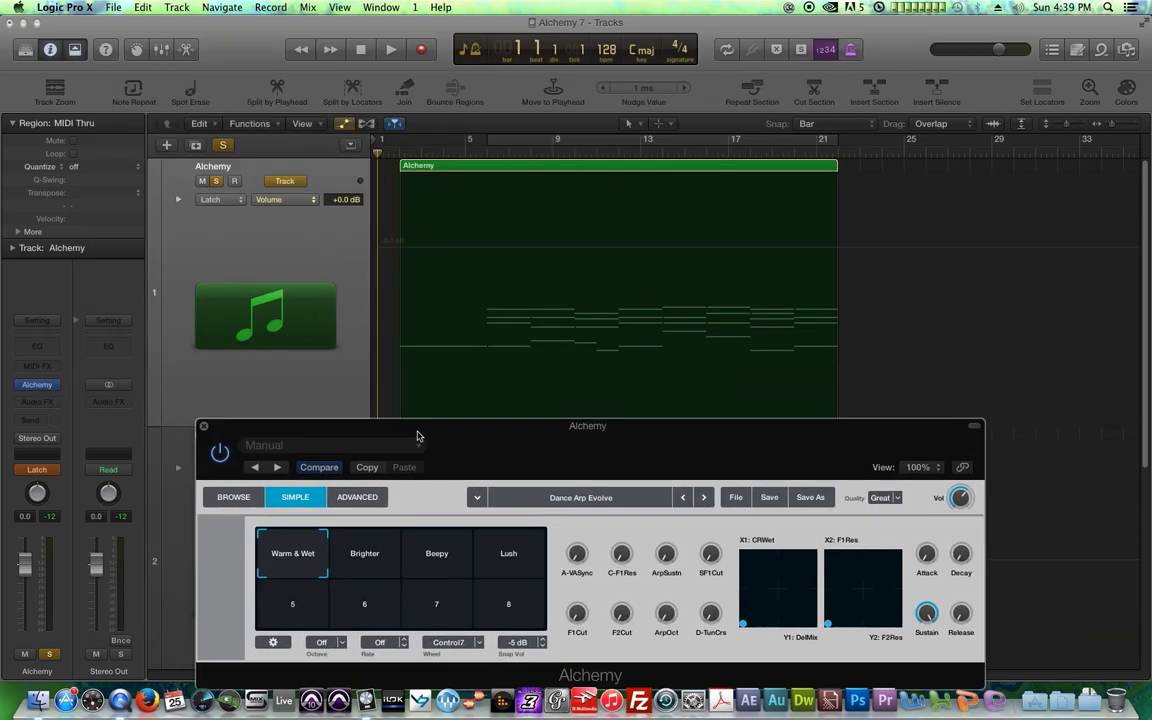
# Try a Latch automation pass that morphs between the snapshots from Warm & Wet during playback, and undo the recording
pyautogui.click(364, 555)
pyautogui.click(436, 555)
pyautogui.click(288, 552)
pyautogui.moveTo(266, 523); pyautogui.dragTo(258, 483)
pyautogui.press('space')
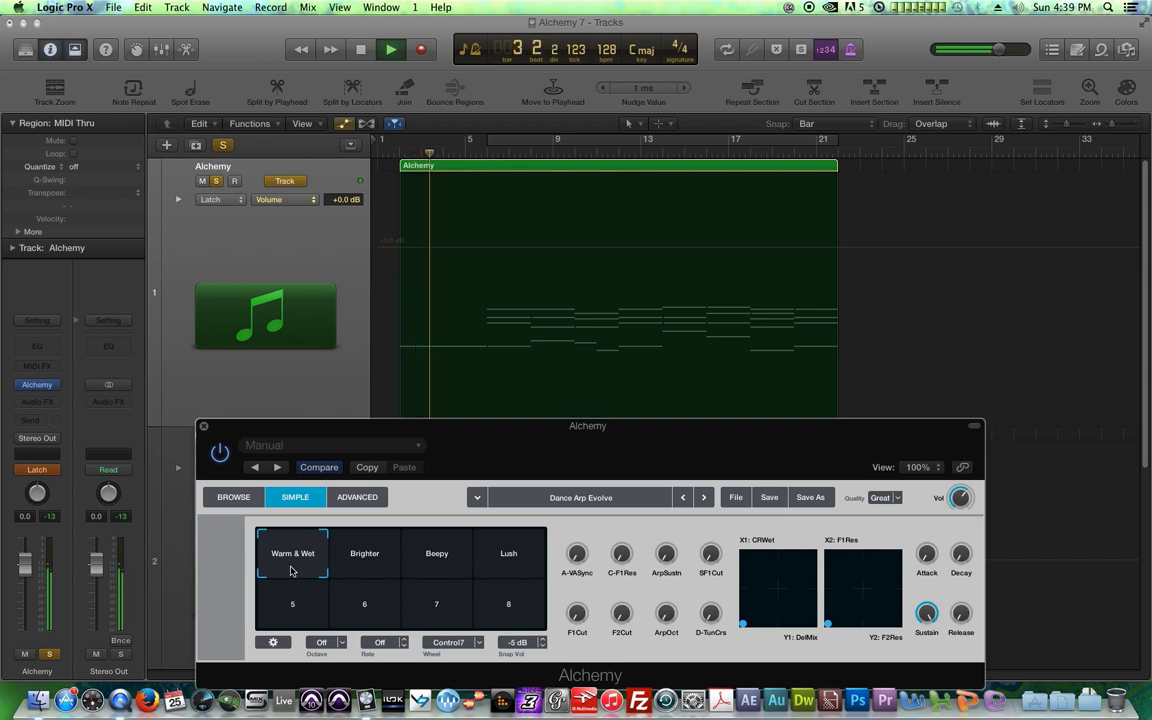
pyautogui.moveTo(291, 570)
pyautogui.mouseDown()
pyautogui.moveTo(365, 550)
pyautogui.moveTo(514, 474)
pyautogui.moveTo(505, 512)
pyautogui.moveTo(480, 527)
pyautogui.moveTo(300, 556)
pyautogui.mouseUp()
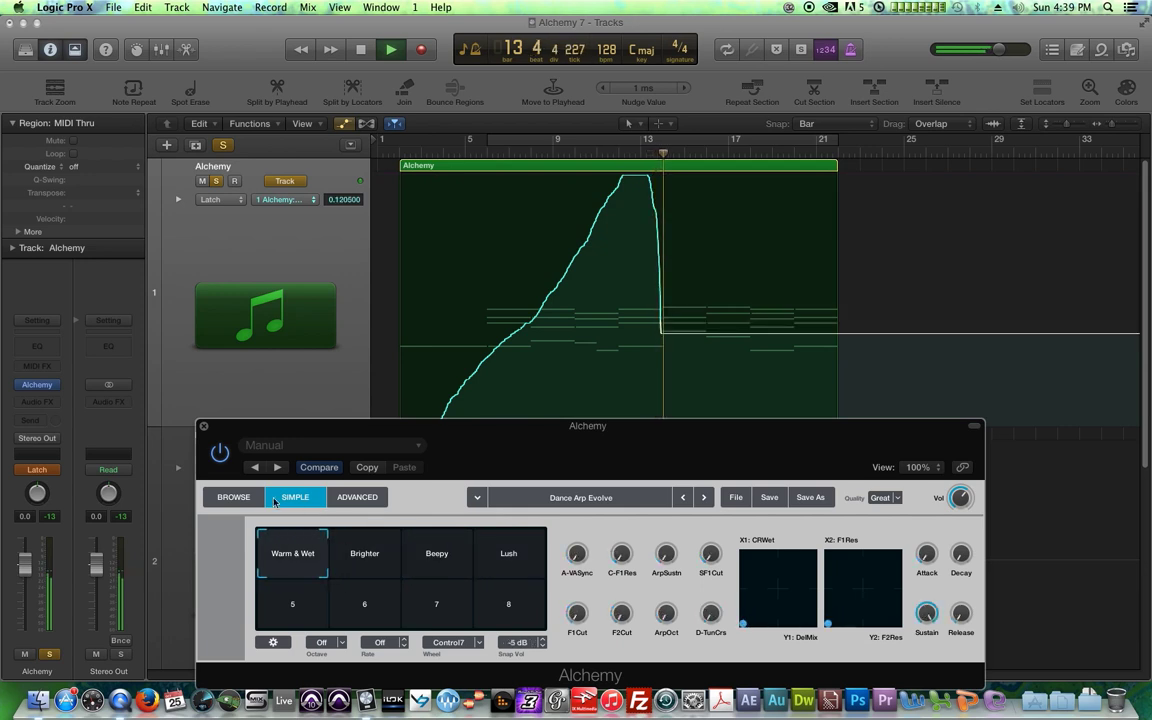
pyautogui.press('space')
pyautogui.press('super+z')
# Return Alchemy to Advanced view and clear the modulation from source D's Tune
pyautogui.moveTo(648, 480); pyautogui.dragTo(517, 222)
pyautogui.click(225, 239)
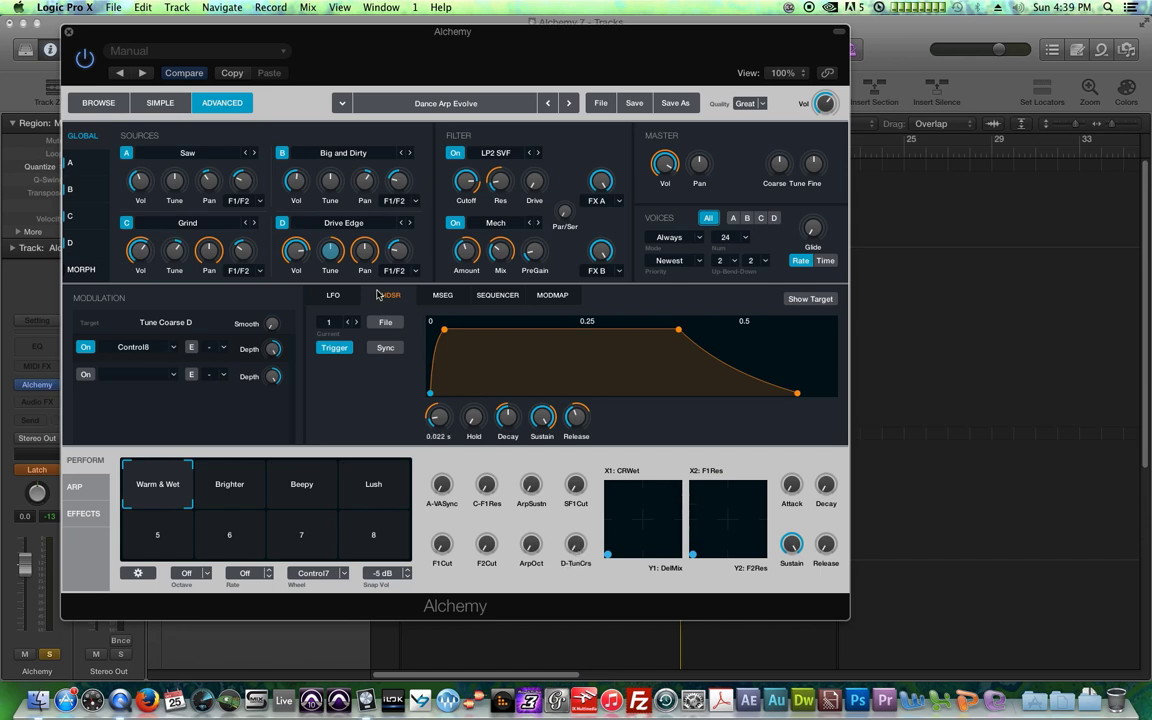
pyautogui.rightClick(331, 253)
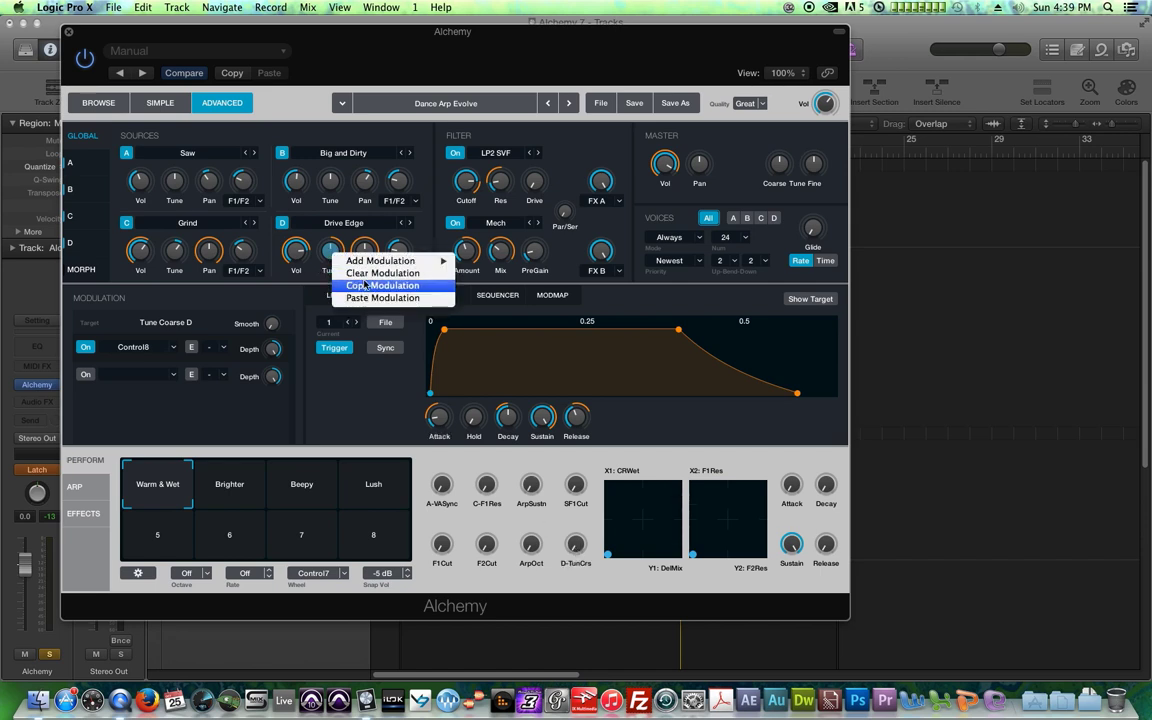
pyautogui.click(364, 273)
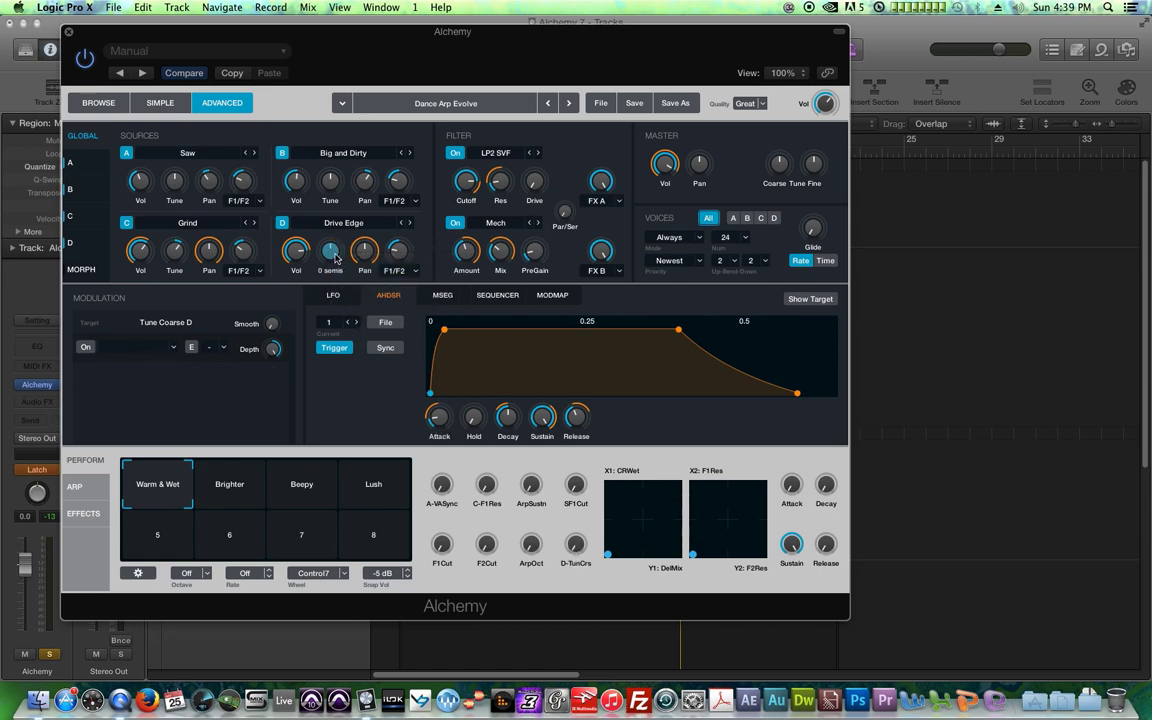
# Assign performance Control8 as the modulation source for the VA Sync of source B, Big and Dirty
pyautogui.click(75, 270)
pyautogui.click(72, 220)
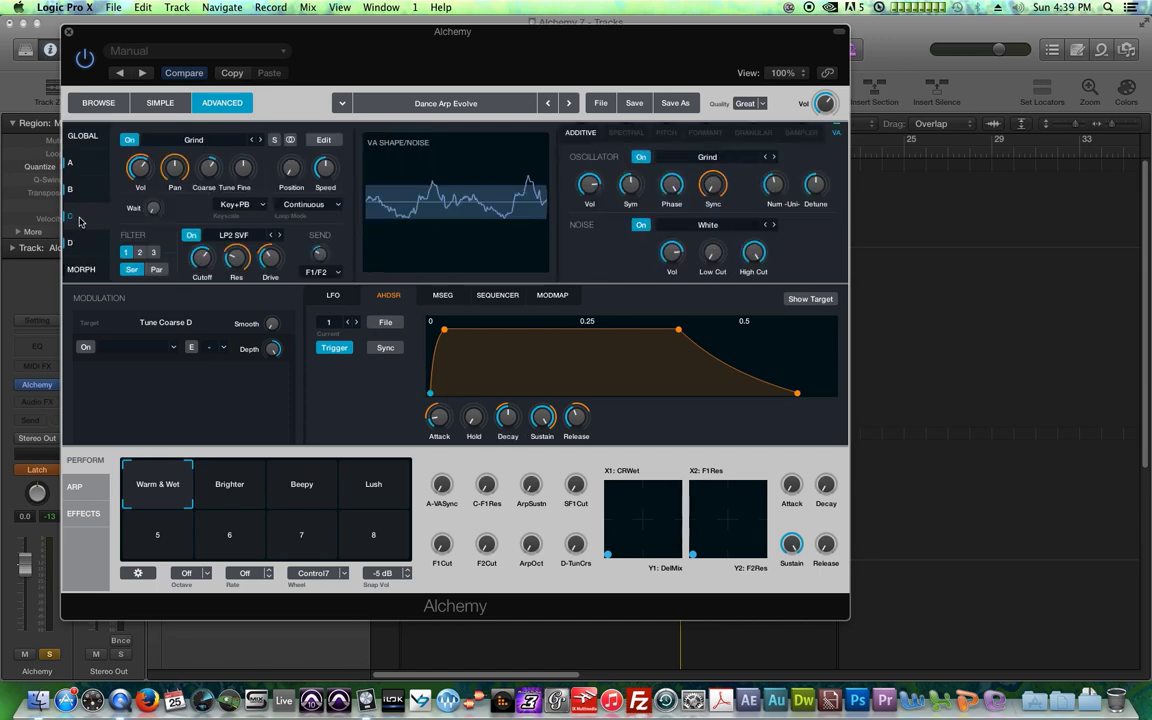
pyautogui.click(74, 192)
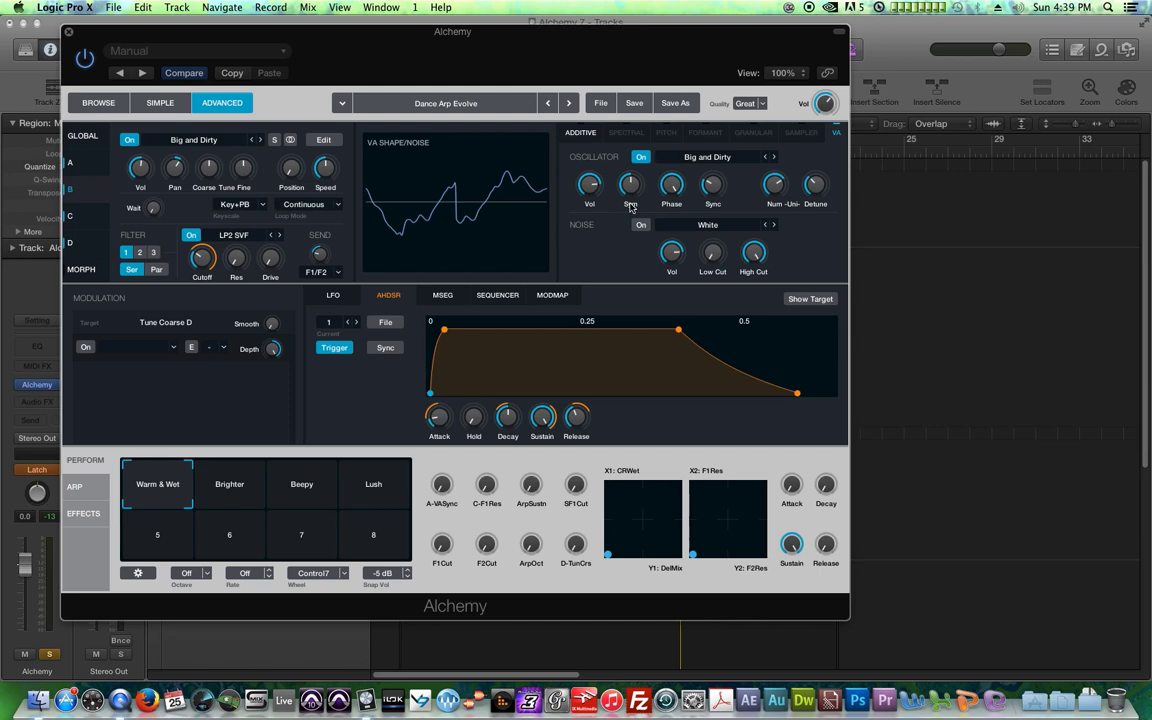
pyautogui.rightClick(716, 186)
pyautogui.moveTo(775, 194)
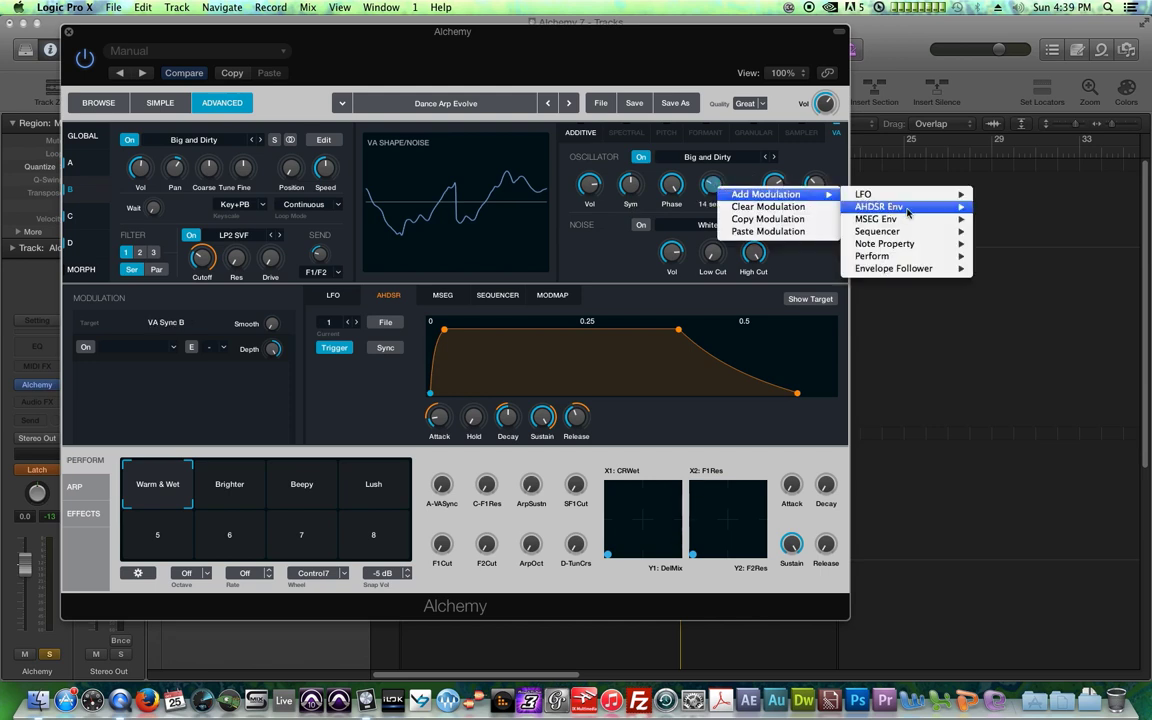
pyautogui.moveTo(902, 248)
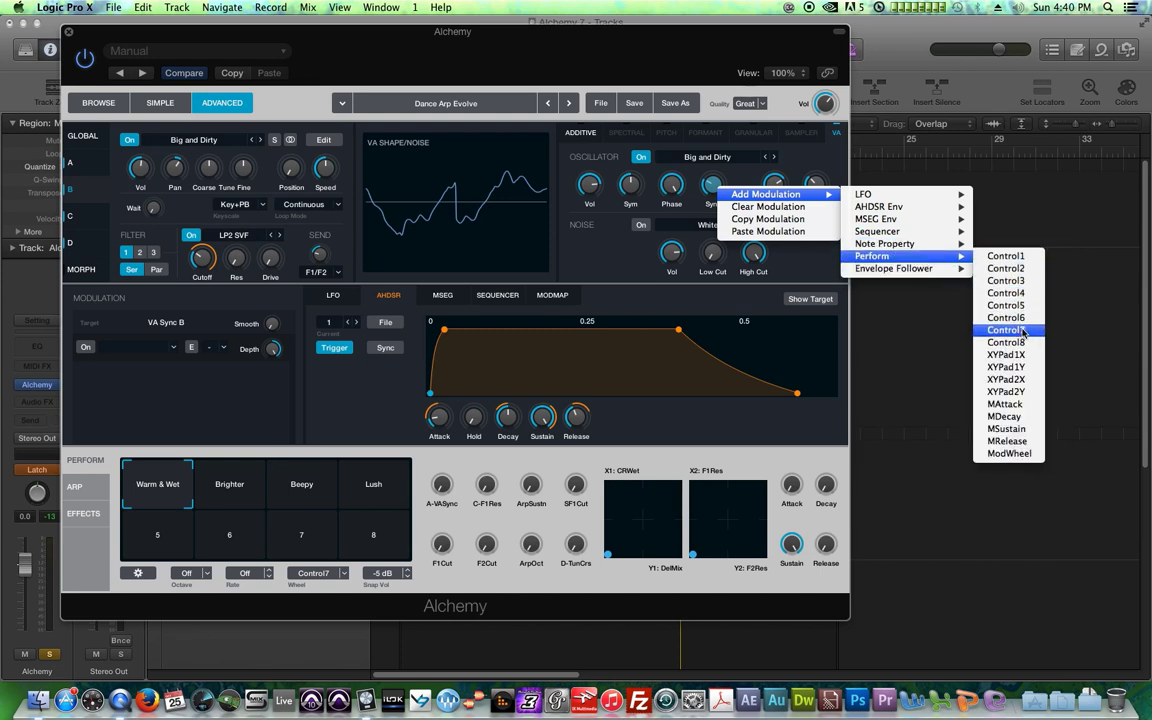
pyautogui.click(1018, 342)
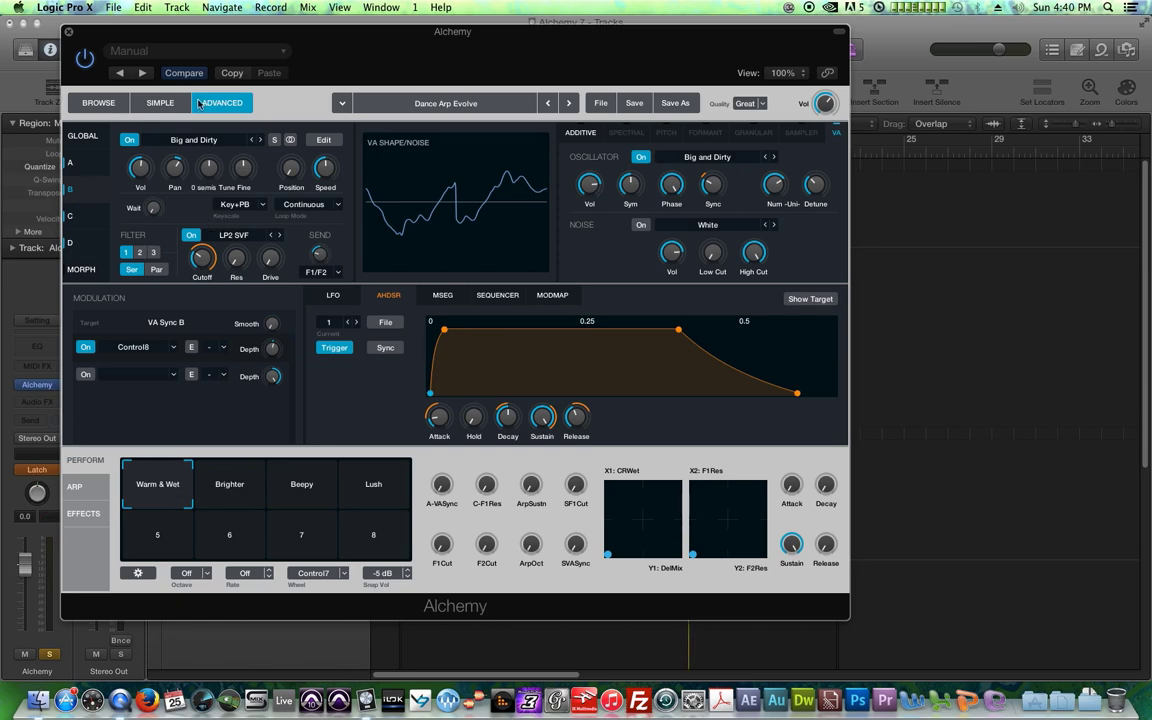
# Record a Latch automation pass that morphs between the snapshots from Warm & Wet in Simple view during playback, and close Alchemy
pyautogui.moveTo(182, 36); pyautogui.dragTo(244, 427)
pyautogui.click(197, 176)
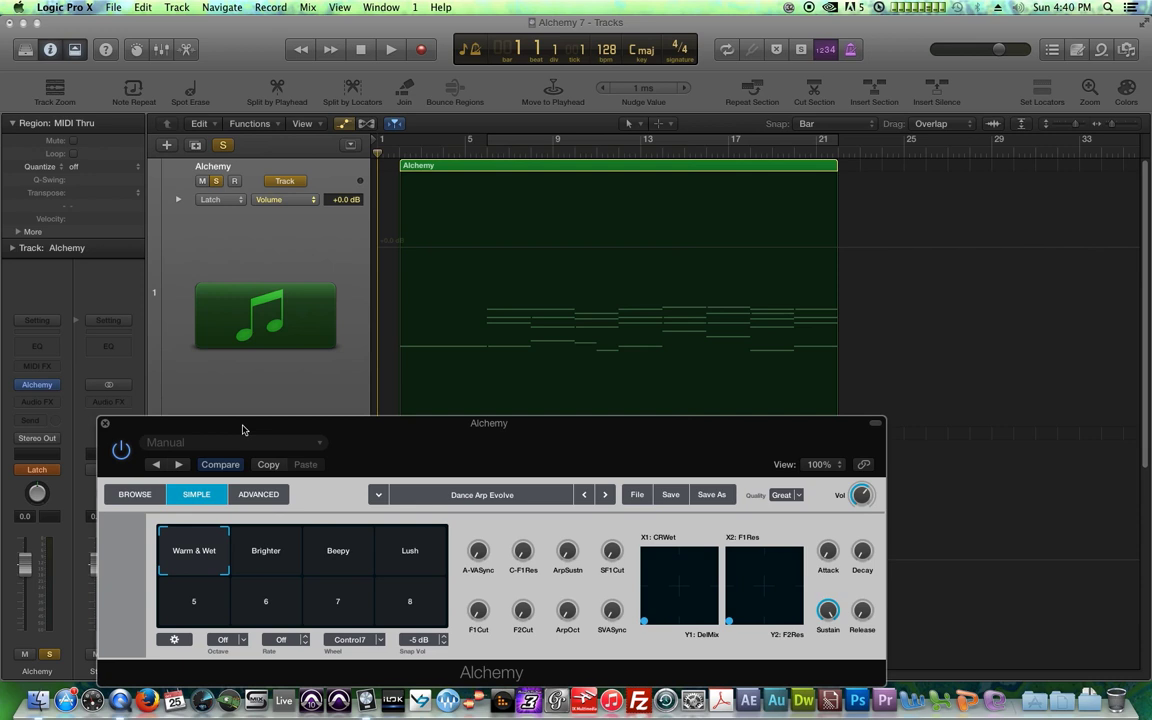
pyautogui.press('space')
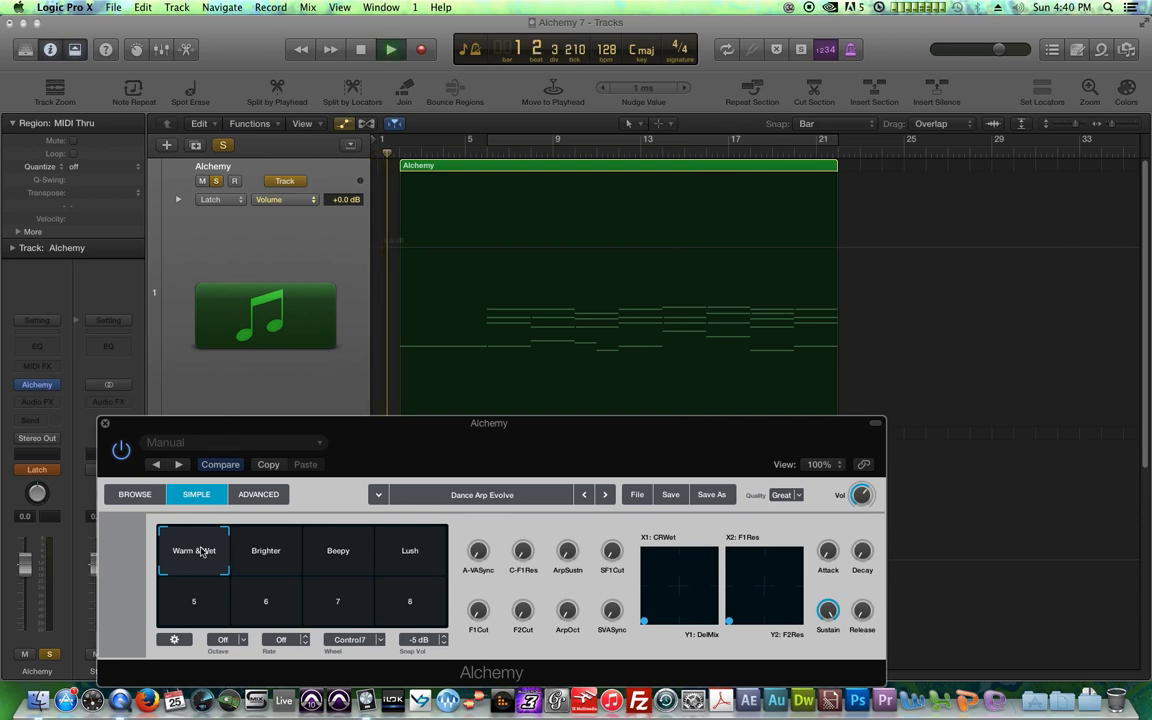
pyautogui.moveTo(201, 551)
pyautogui.mouseDown()
pyautogui.moveTo(262, 533)
pyautogui.moveTo(226, 521)
pyautogui.moveTo(423, 476)
pyautogui.moveTo(229, 467)
pyautogui.mouseUp()
pyautogui.press('space')
pyautogui.click(104, 423)
# Set the Alchemy track's automation mode to Read and hide the automation lanes
pyautogui.click(210, 199)
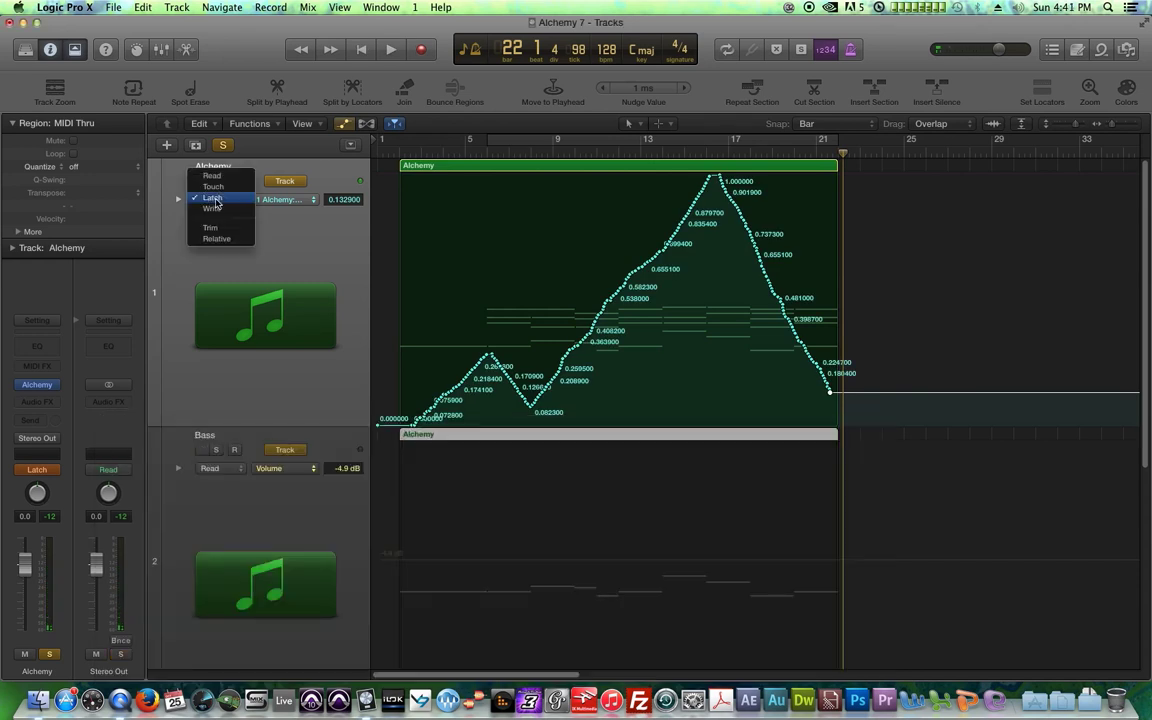
pyautogui.click(203, 221)
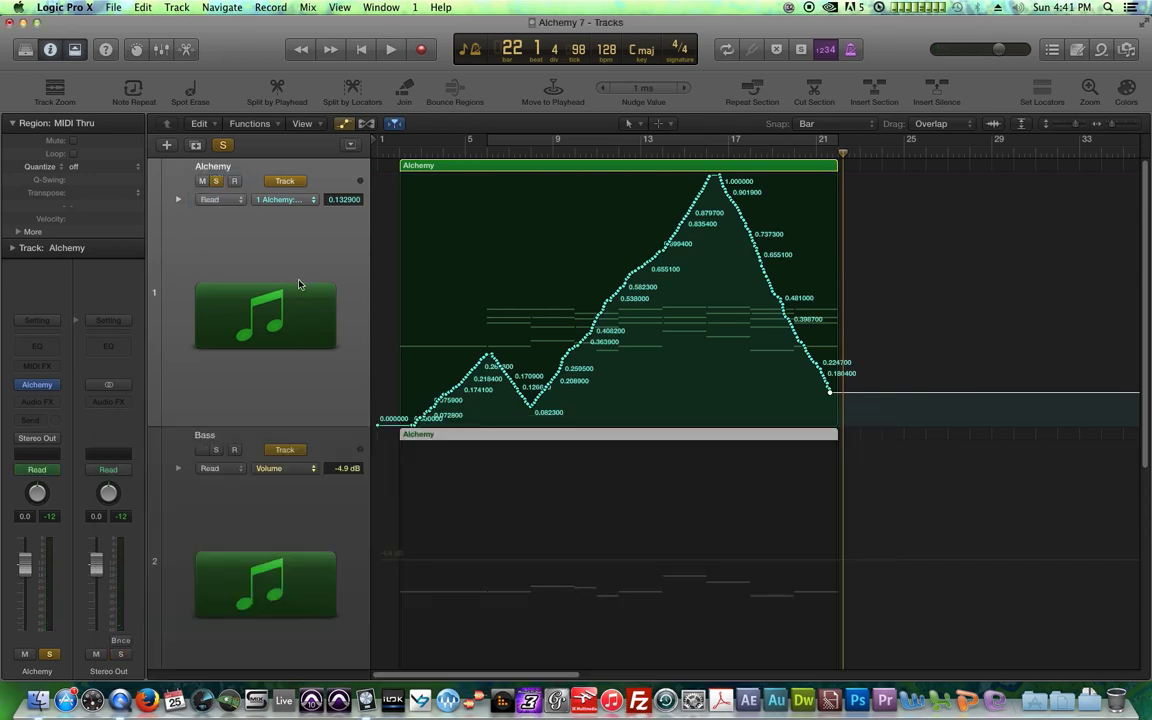
pyautogui.press('a')
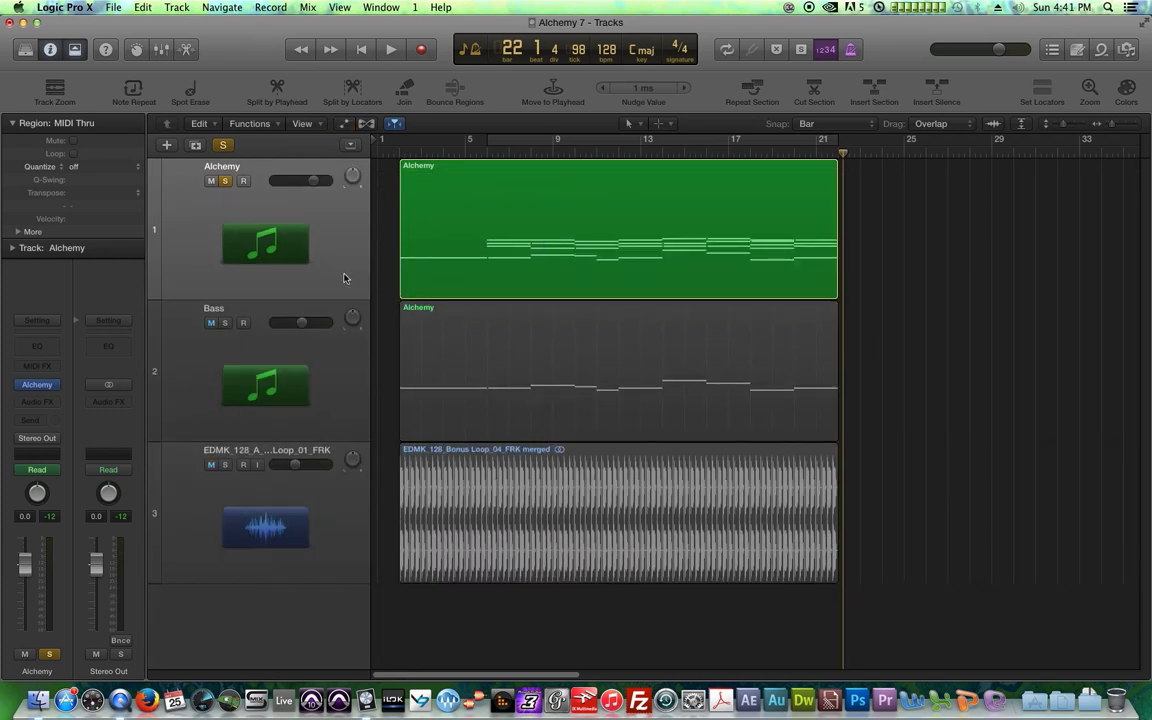
# Unsolo the Alchemy track, play the full mix from the start of the regions, and reopen Alchemy before stopping
pyautogui.click(225, 181)
pyautogui.press('Return')
pyautogui.press('space')
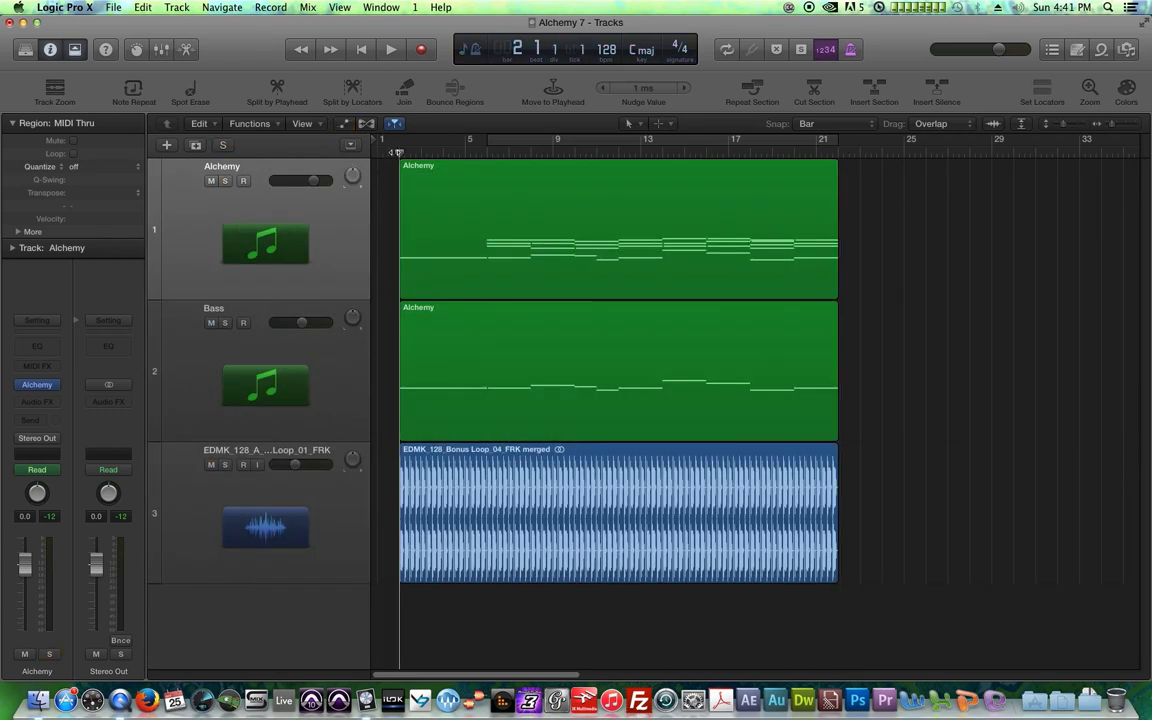
pyautogui.click(42, 386)
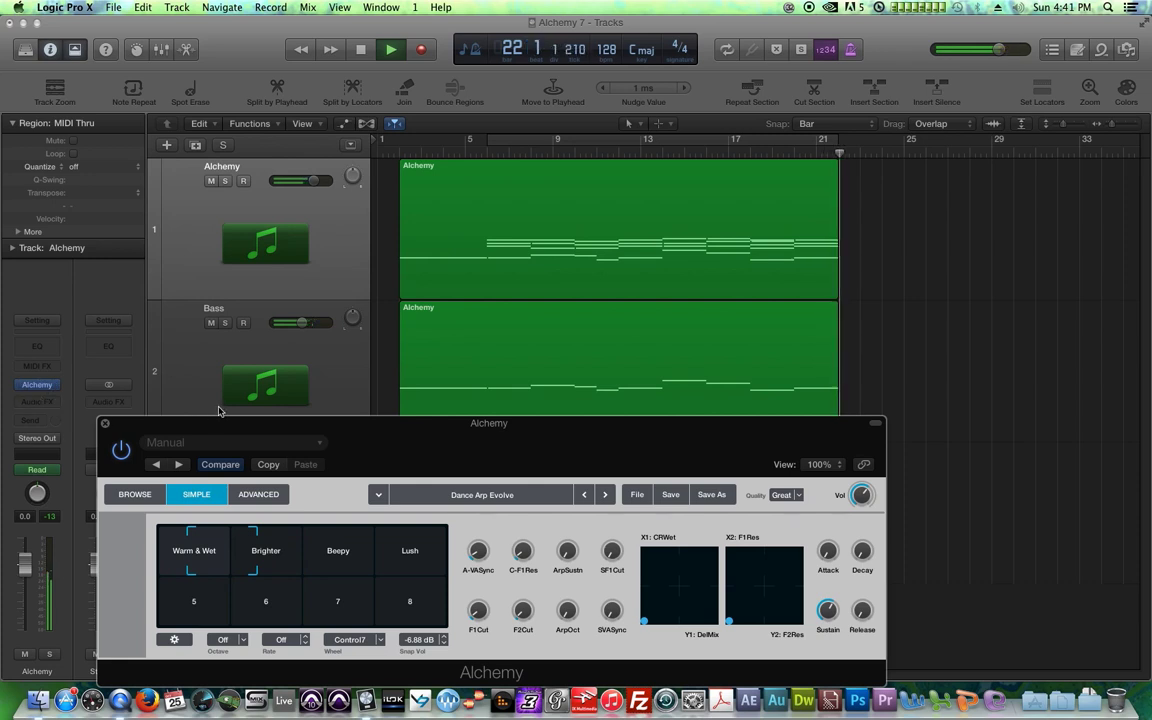
pyautogui.press('space')
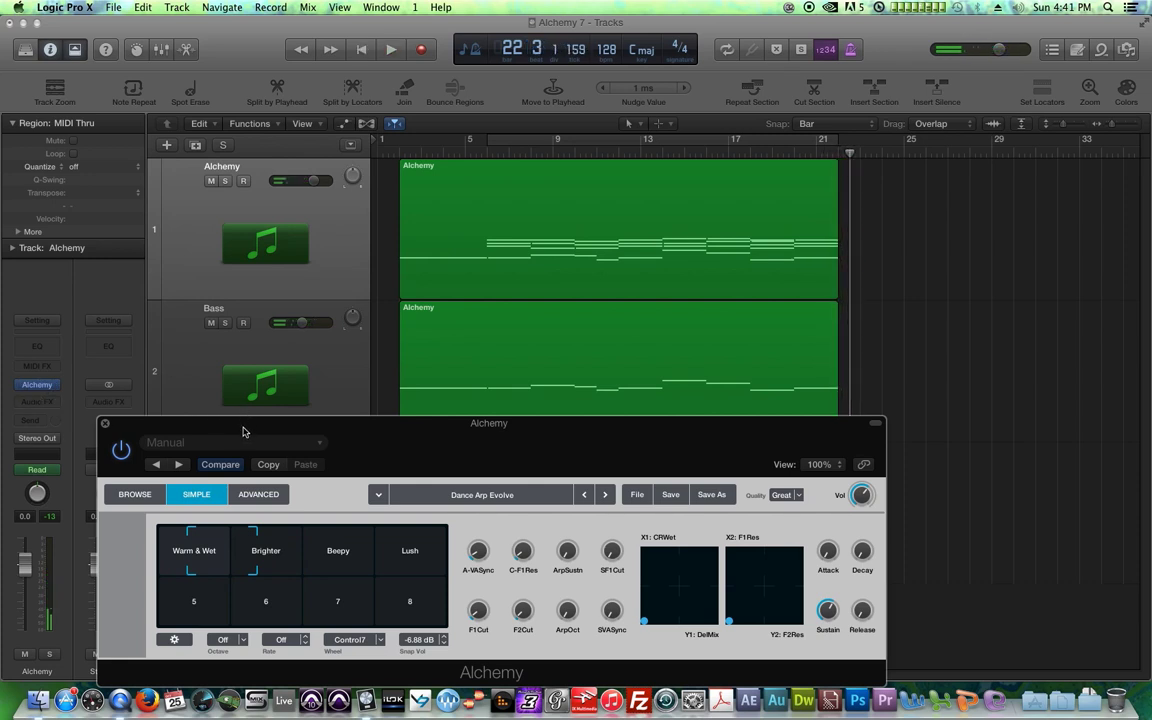
# Return Alchemy to Advanced view and move its window up so the whole interface fits on screen
pyautogui.moveTo(248, 428); pyautogui.dragTo(214, 214)
pyautogui.click(224, 280)
pyautogui.moveTo(283, 226); pyautogui.dragTo(273, 40)
pyautogui.rightClick(195, 247)
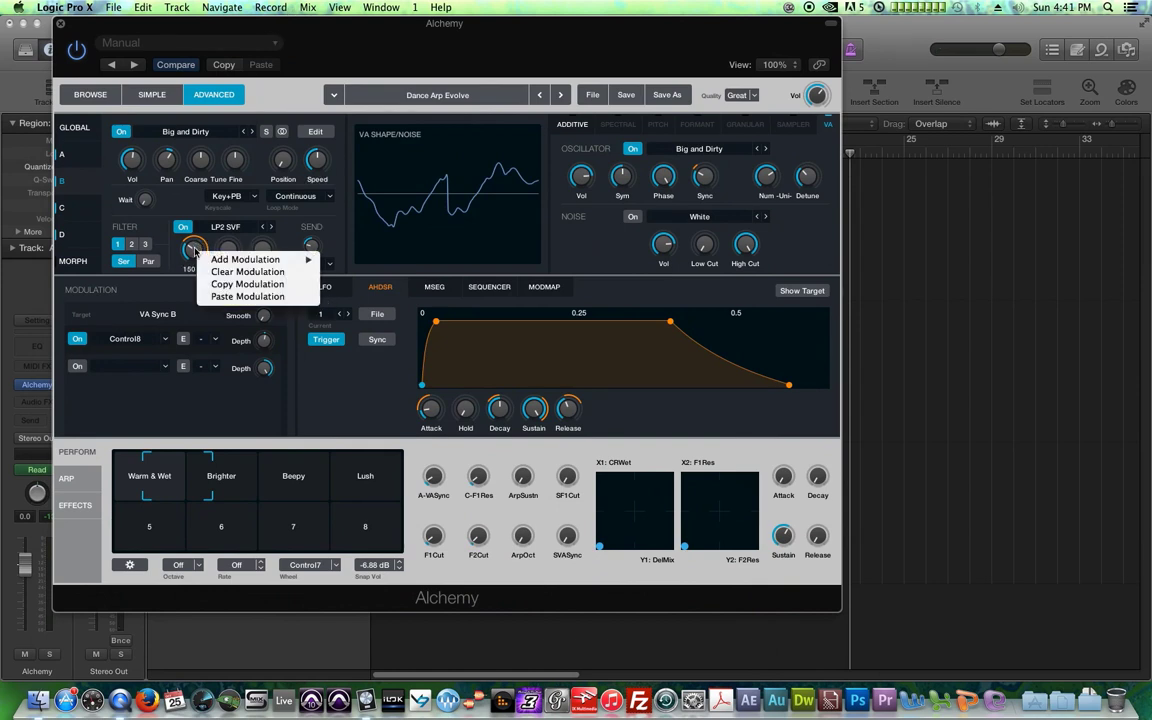
pyautogui.moveTo(235, 259)
pyautogui.moveTo(352, 322)
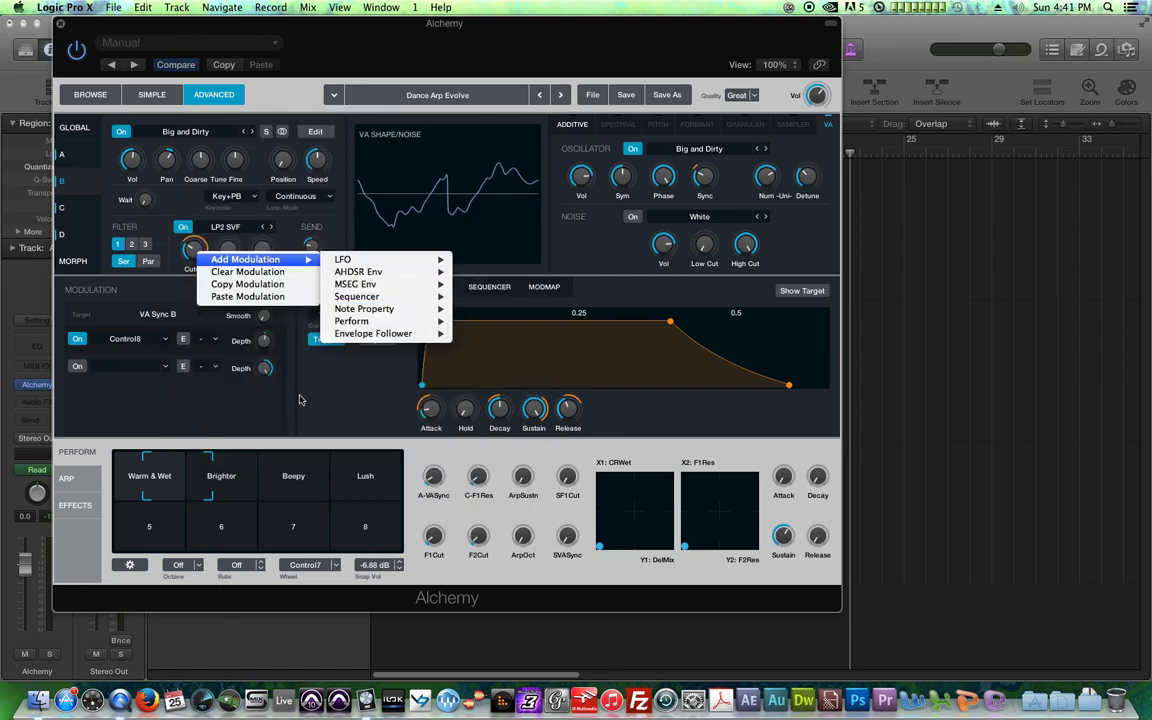
pyautogui.click(275, 360)
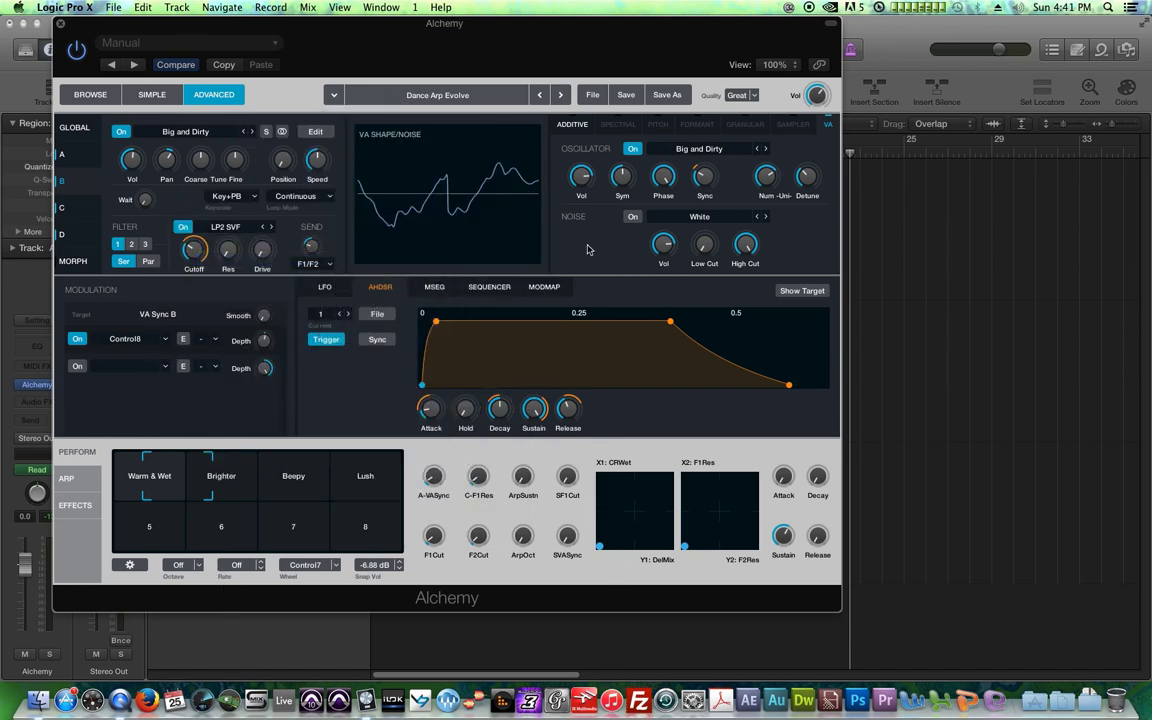
# Modulate source B's VA oscillator volume with AHDSR2
pyautogui.click(583, 177)
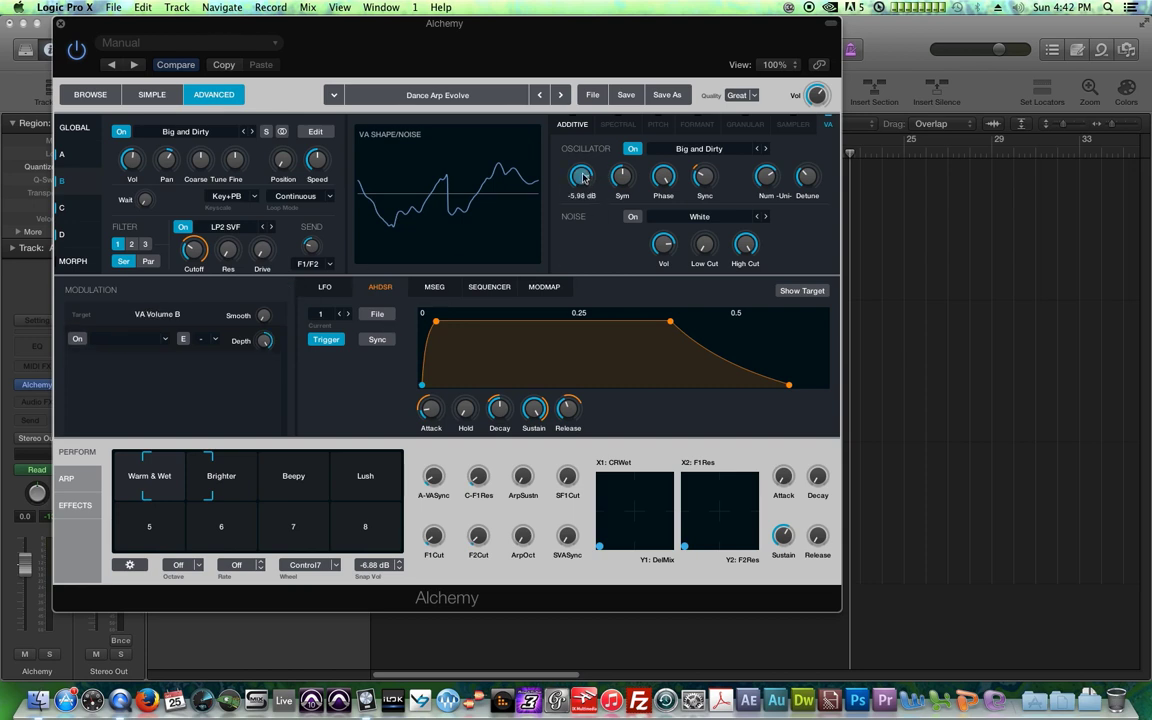
pyautogui.click(77, 339)
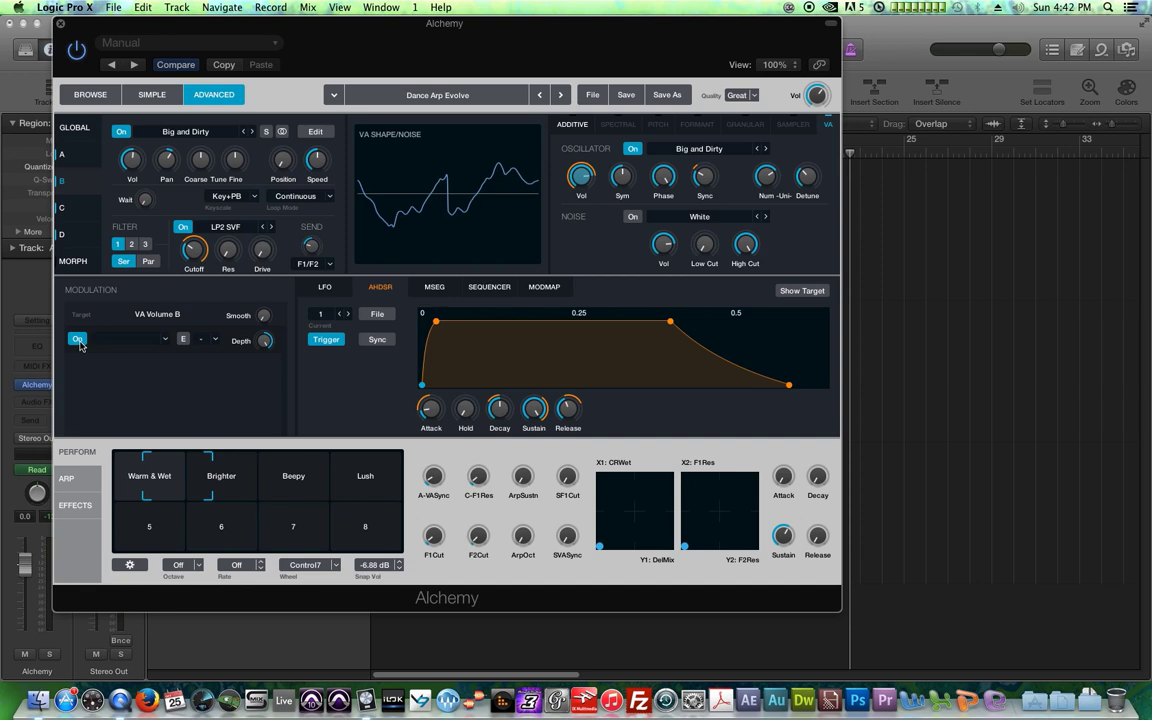
pyautogui.click(137, 341)
pyautogui.moveTo(222, 358)
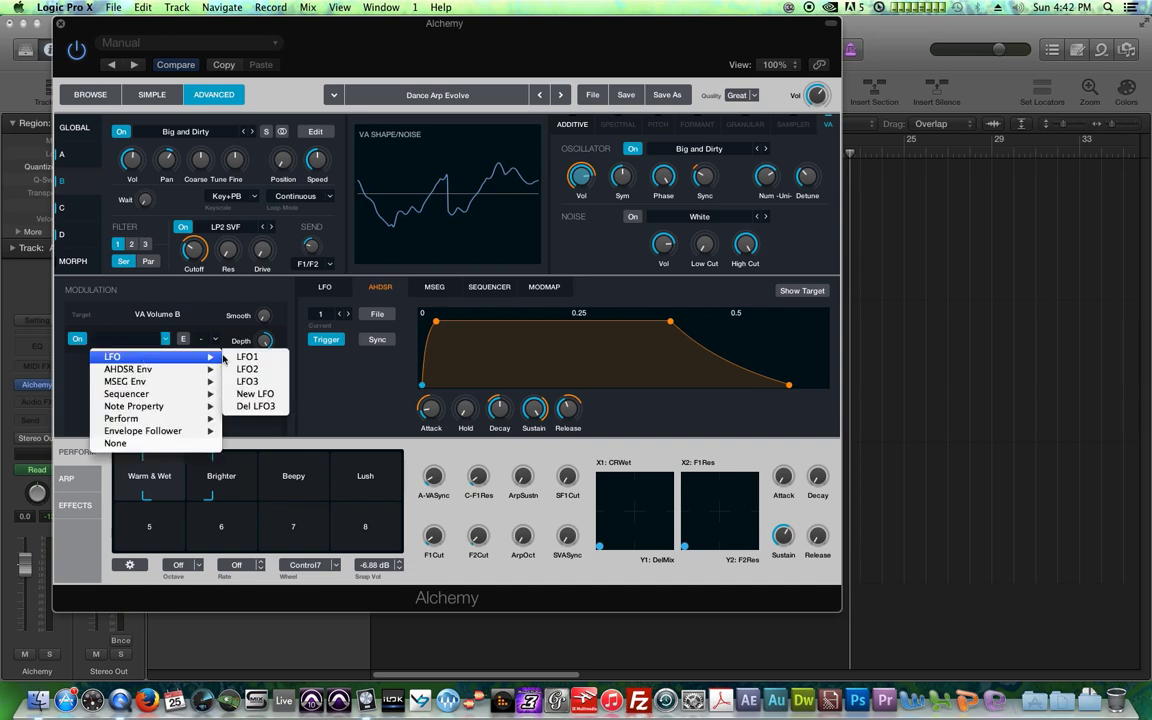
pyautogui.click(252, 381)
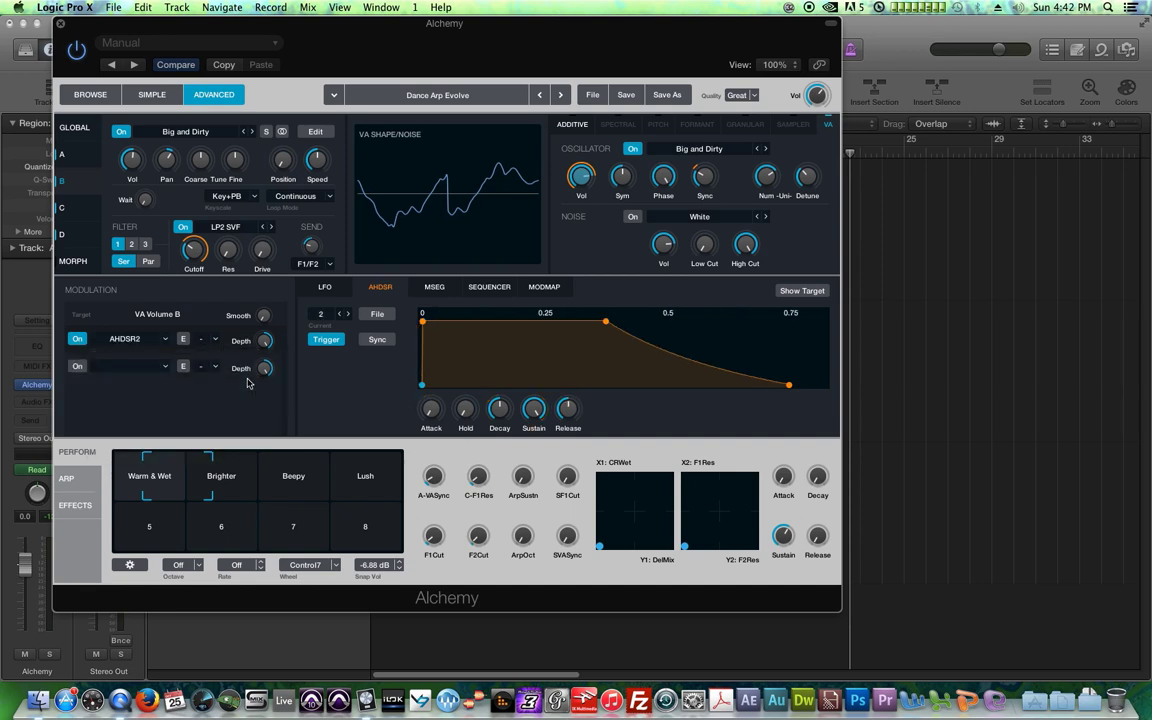
# Add LFO2 as a modulator of the symmetry of source B's VA oscillator
pyautogui.rightClick(624, 185)
pyautogui.moveTo(630, 192)
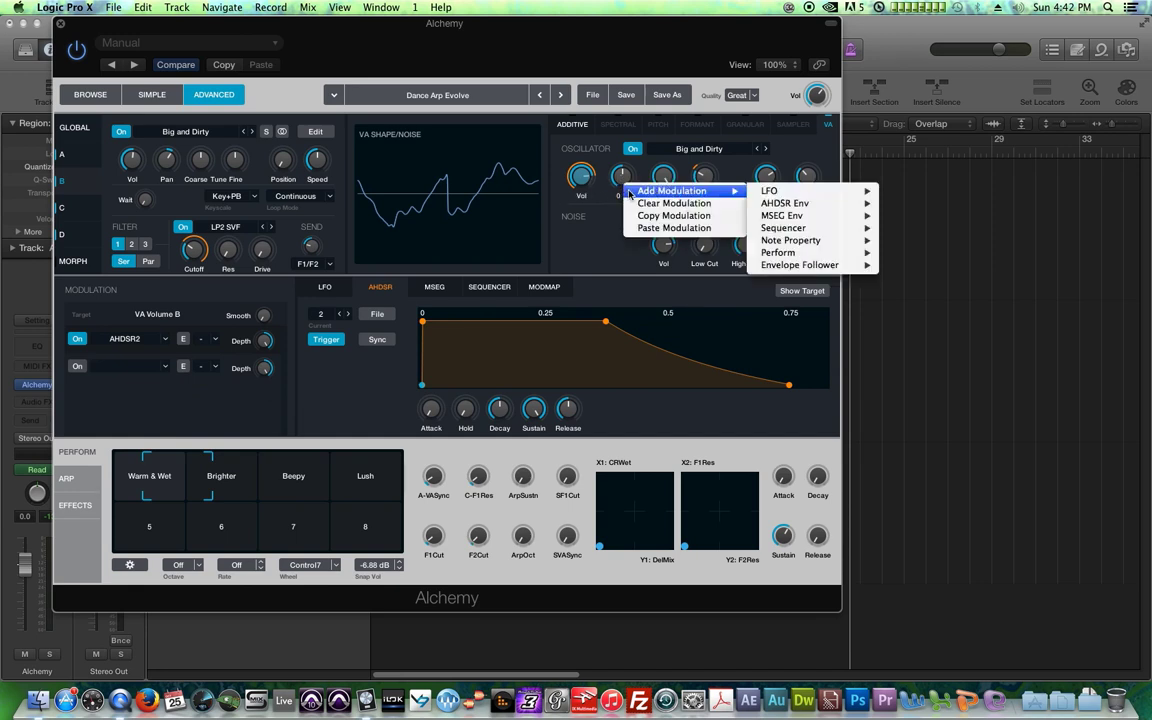
pyautogui.moveTo(768, 192)
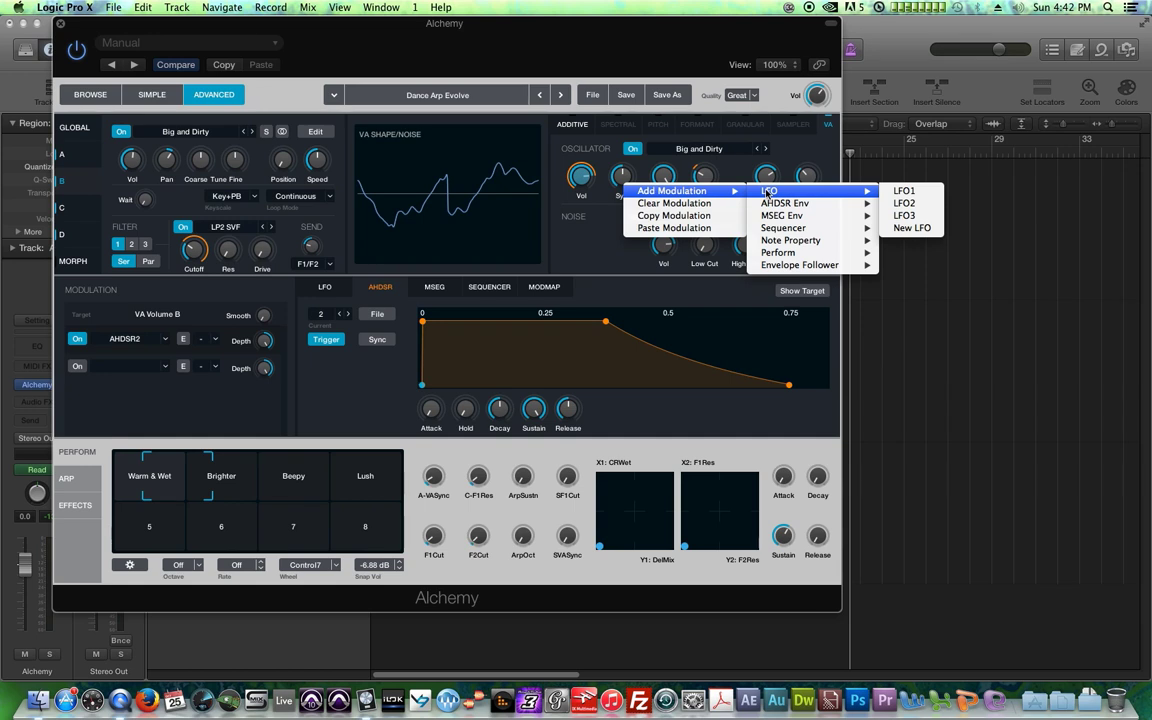
pyautogui.click(613, 164)
pyautogui.rightClick(625, 185)
pyautogui.moveTo(646, 192)
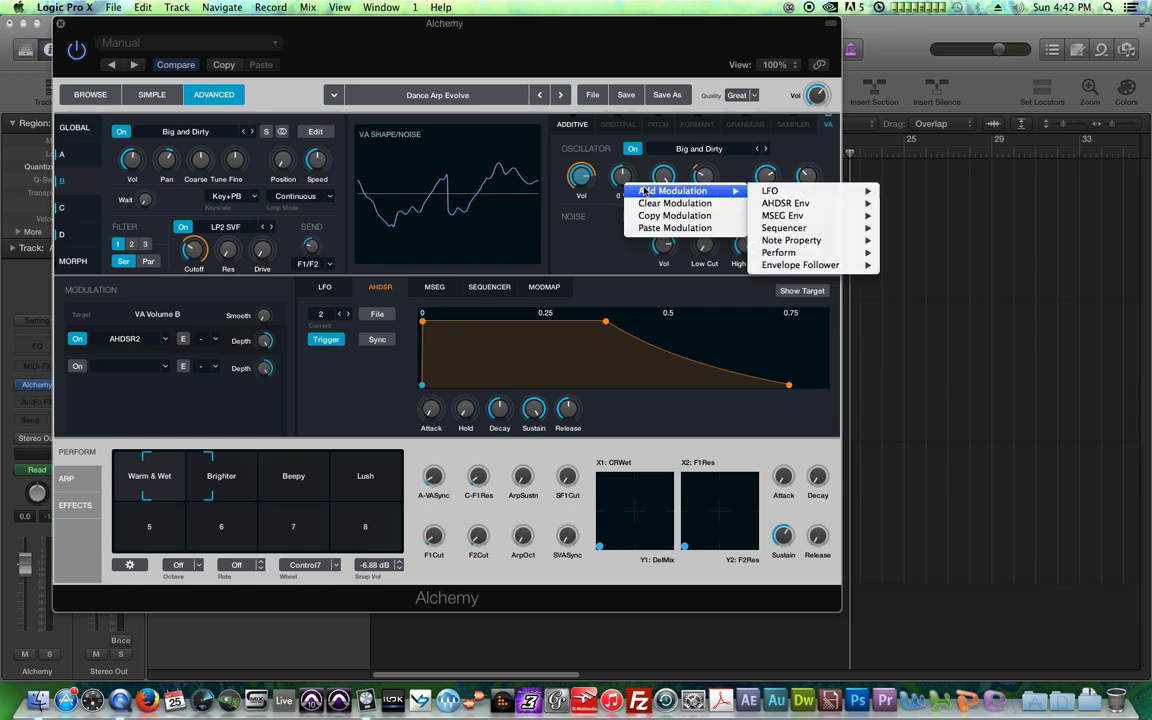
pyautogui.moveTo(768, 191)
pyautogui.click(900, 203)
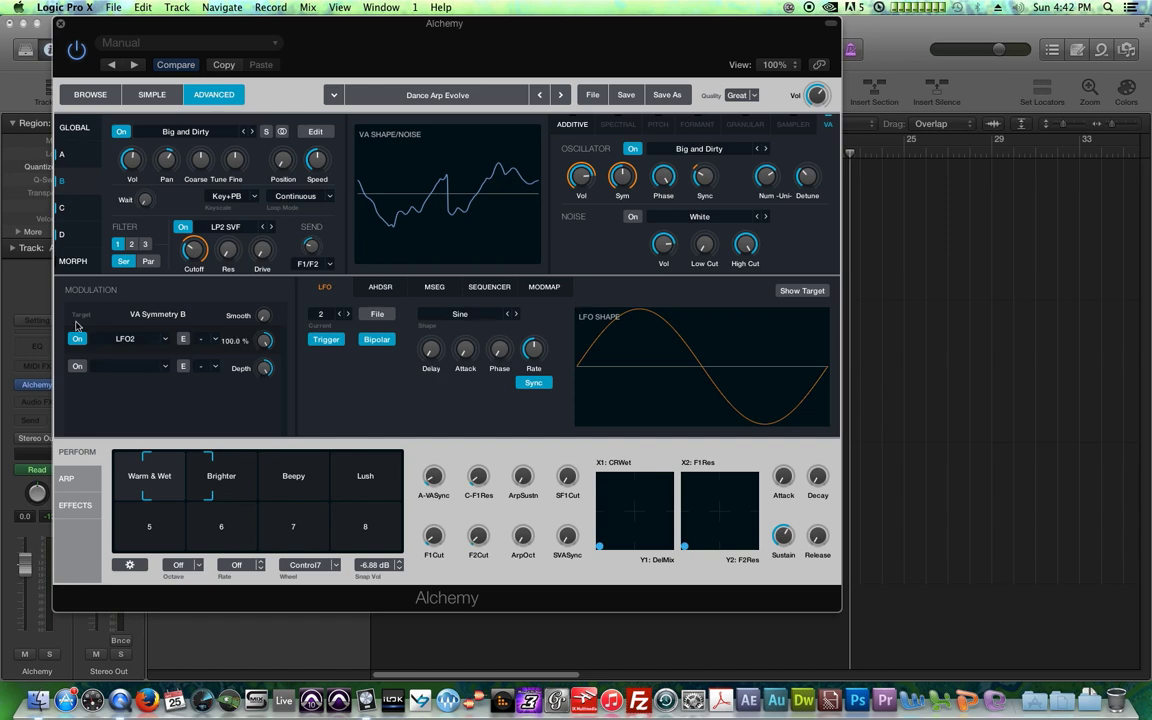
# Show the modulation of source B's VA volume and return to the Global page with all four sources
pyautogui.click(583, 176)
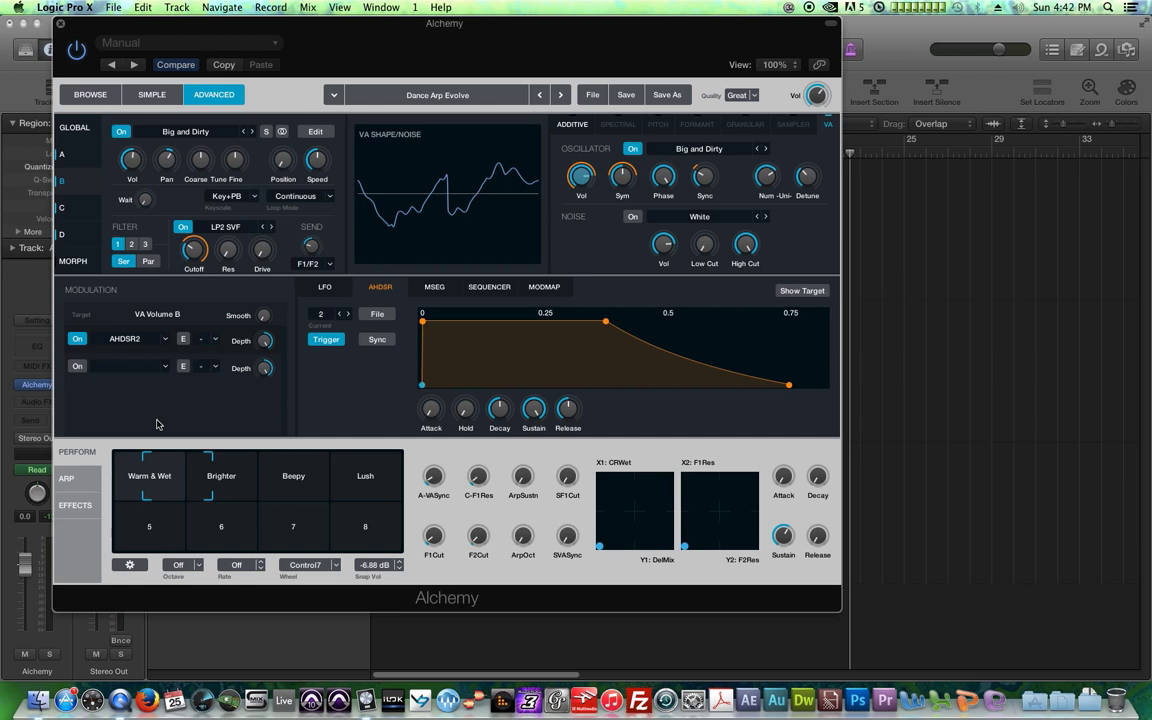
pyautogui.click(75, 129)
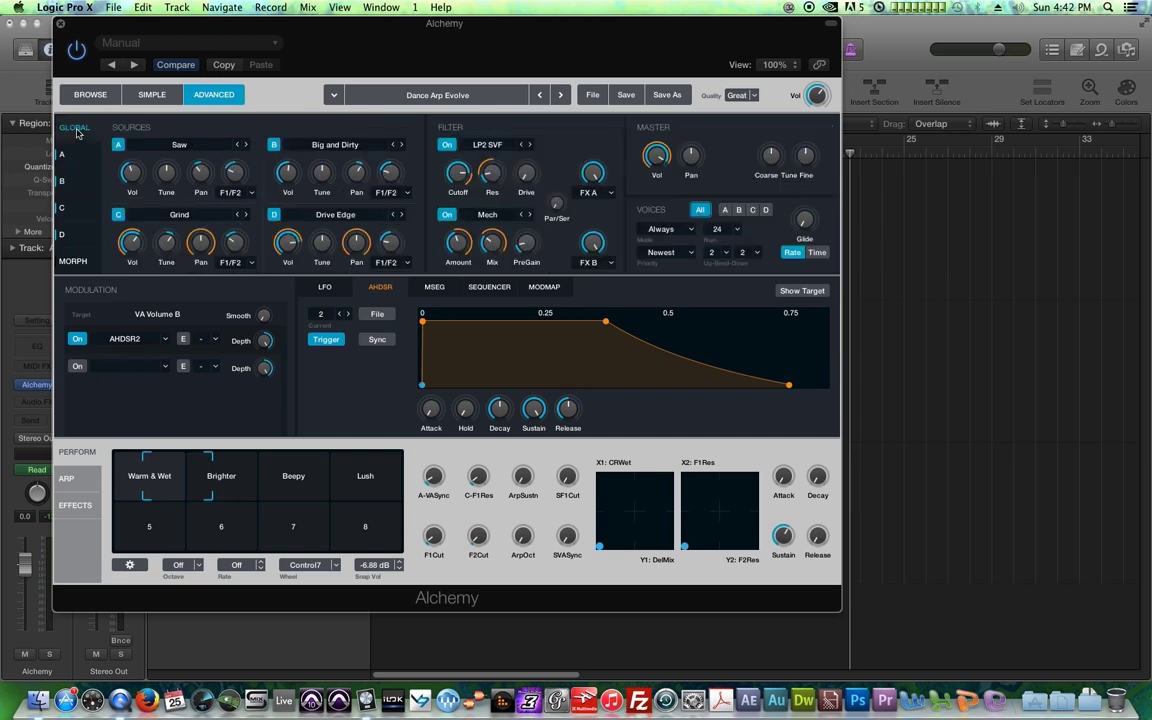